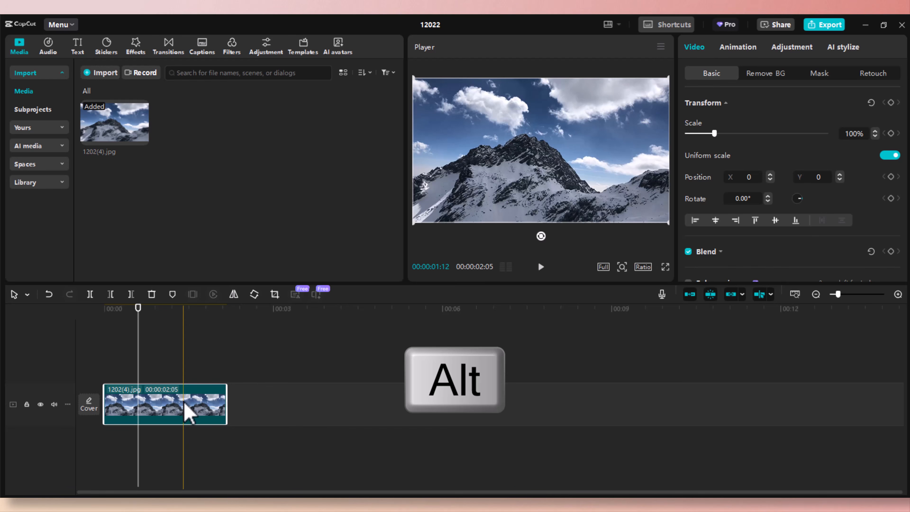
# Duplicate the mountain clip onto a track above and turn on Auto removal for its background.
pyautogui.moveTo(184, 403); pyautogui.dragTo(187, 358)
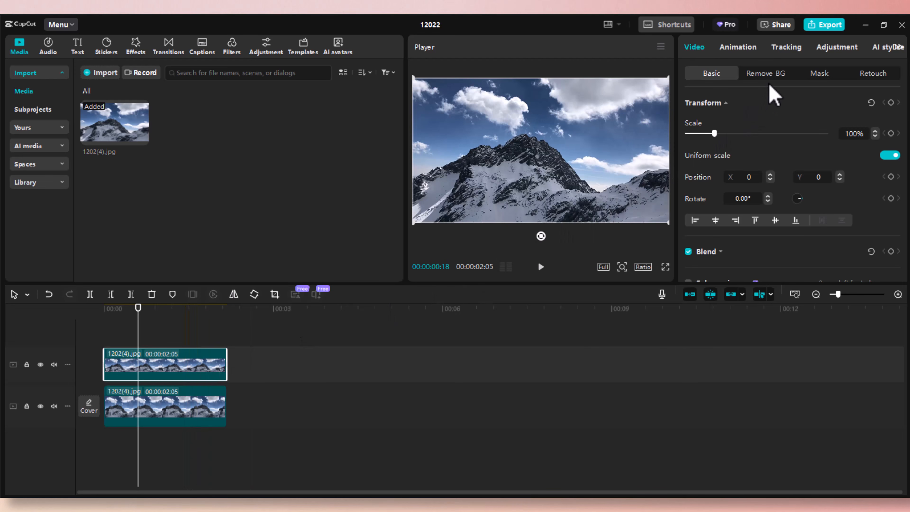
pyautogui.click(777, 83)
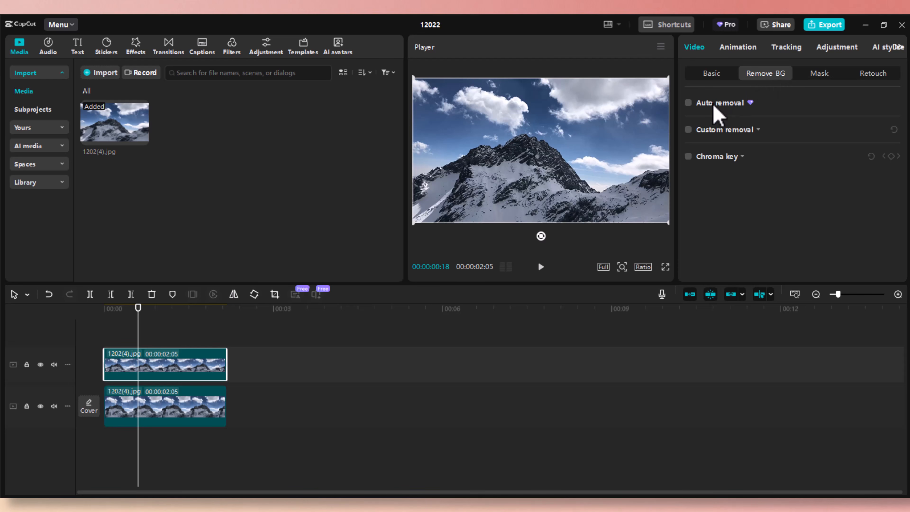
pyautogui.click(688, 103)
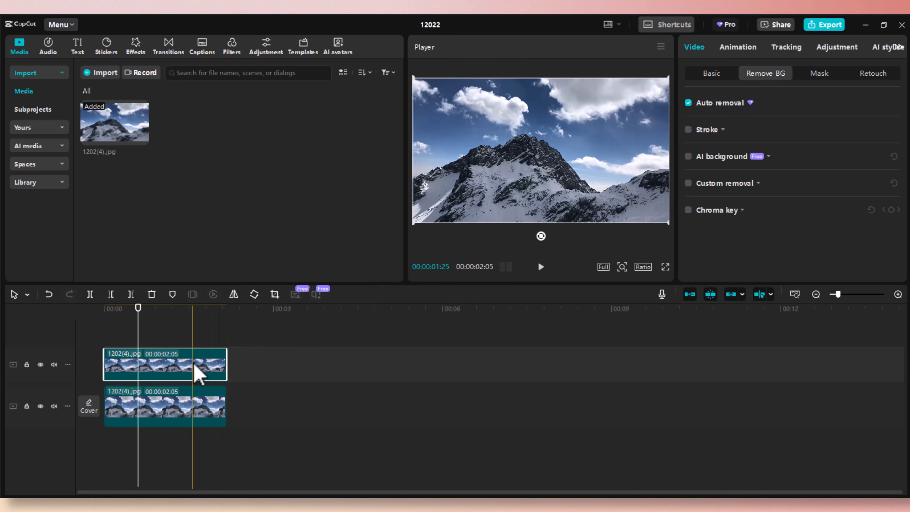
# Check the cut-out, realign the copy with the original clip's start, and scrub to about one second.
pyautogui.moveTo(212, 371); pyautogui.dragTo(354, 374)
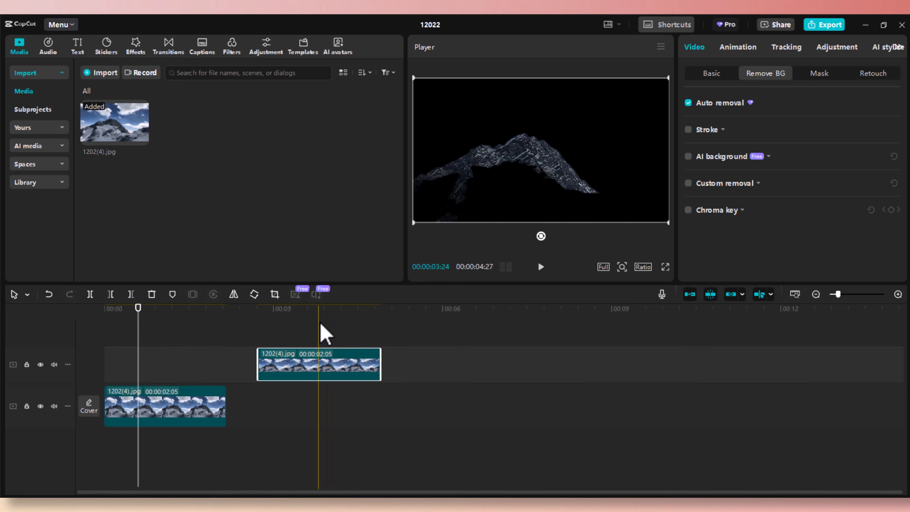
pyautogui.moveTo(343, 310); pyautogui.dragTo(309, 305)
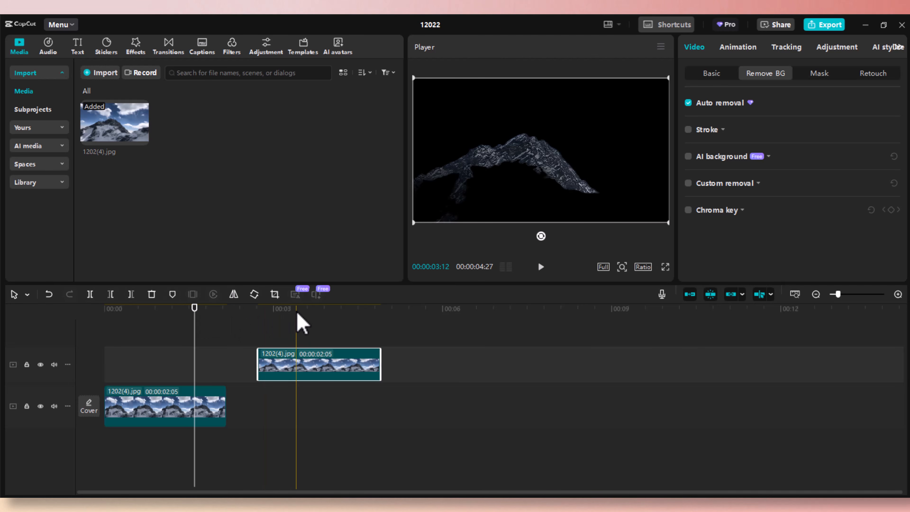
pyautogui.click(318, 310)
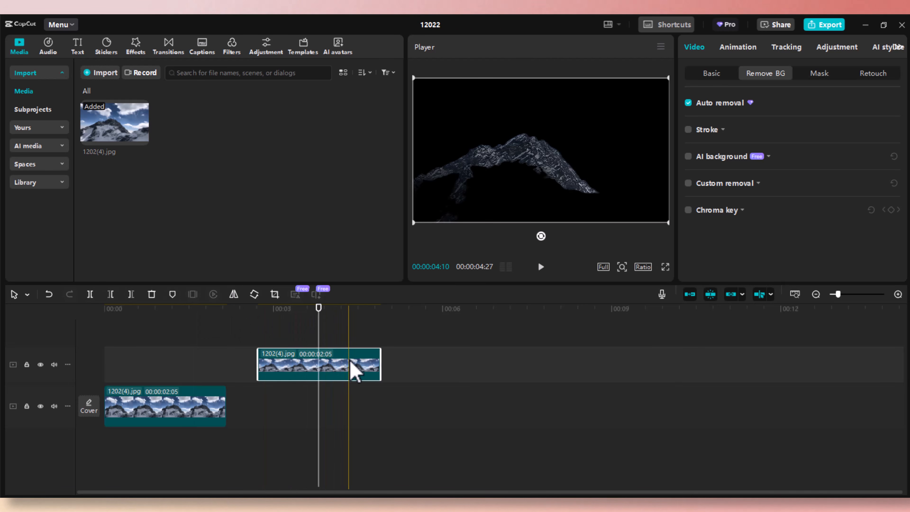
pyautogui.moveTo(362, 366); pyautogui.dragTo(213, 337)
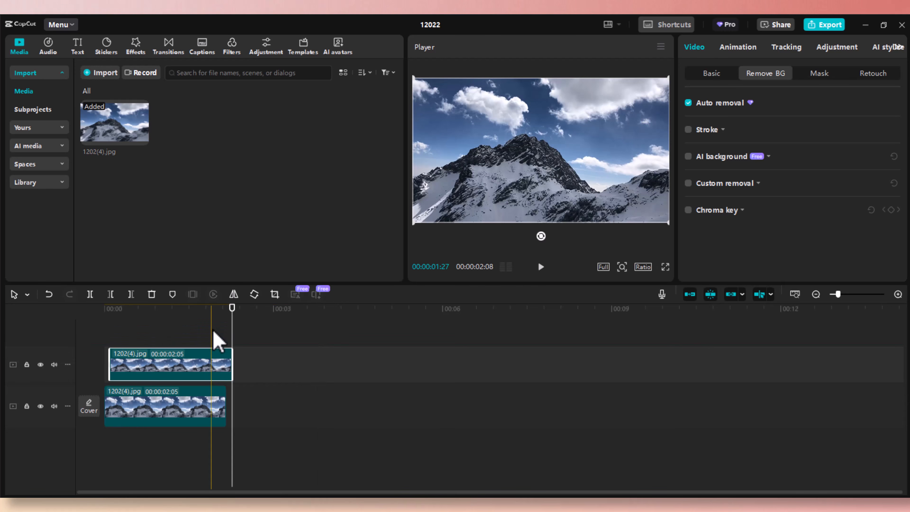
pyautogui.moveTo(180, 374); pyautogui.dragTo(167, 376)
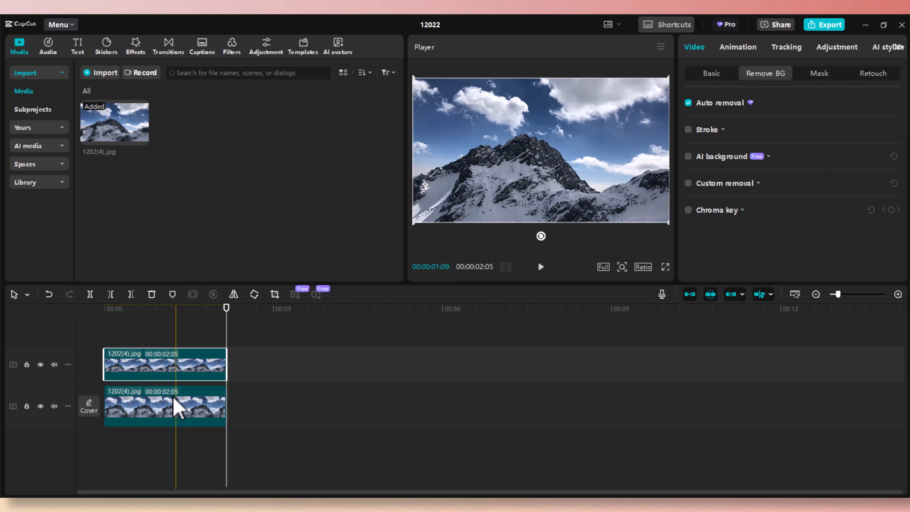
pyautogui.click(171, 404)
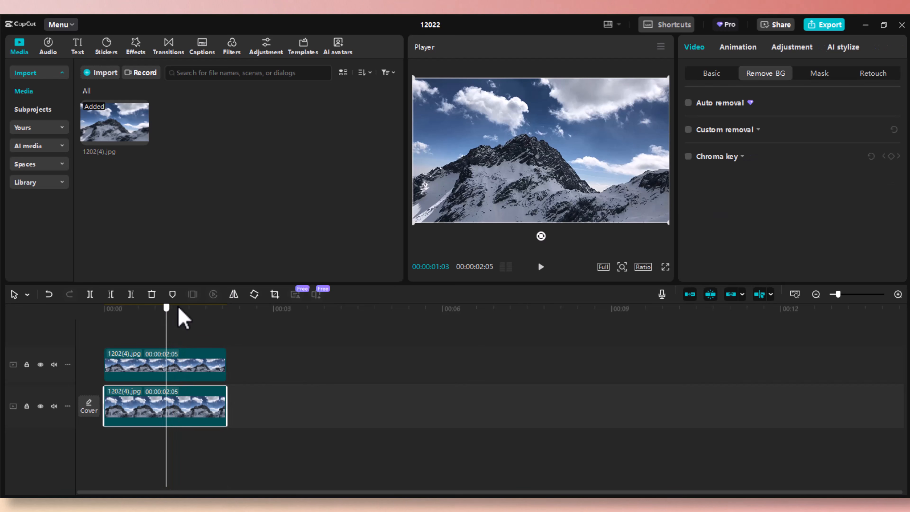
pyautogui.click(215, 307)
pyautogui.moveTo(215, 307); pyautogui.dragTo(182, 315)
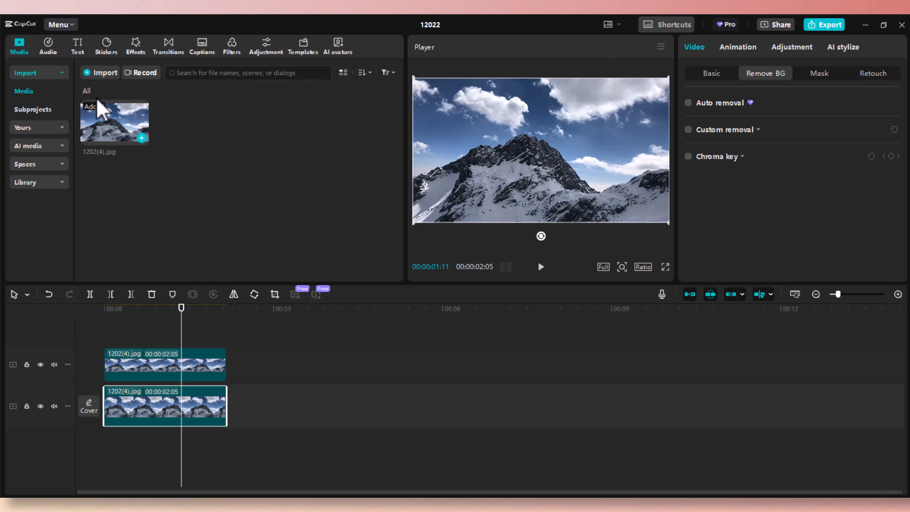
# Add a Default text clip between the two mountain layers and move the text box above the peak.
pyautogui.click(79, 47)
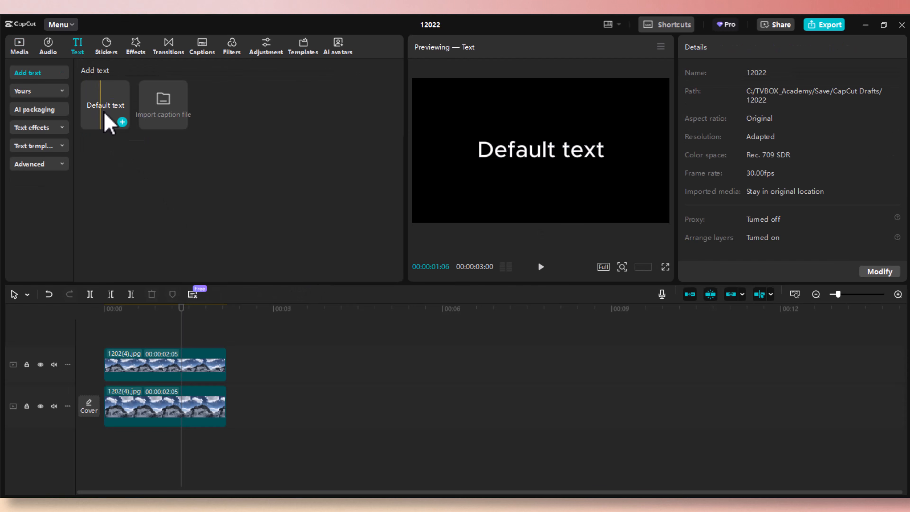
pyautogui.click(123, 122)
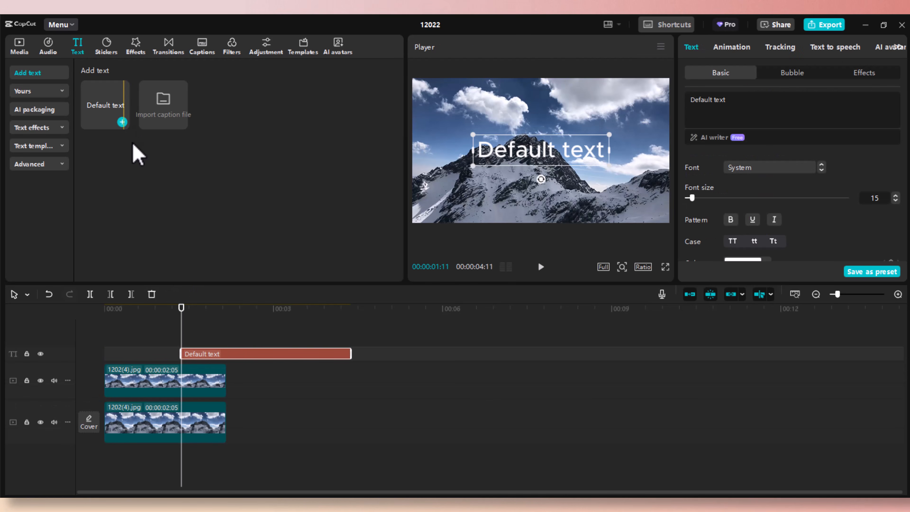
pyautogui.moveTo(251, 356); pyautogui.dragTo(164, 399)
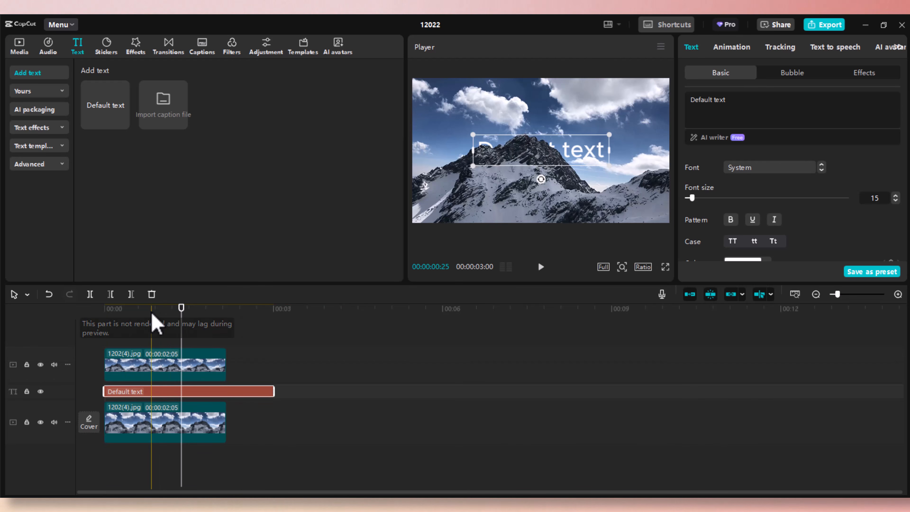
pyautogui.moveTo(150, 312)
pyautogui.mouseDown()
pyautogui.moveTo(188, 323)
pyautogui.moveTo(144, 312)
pyautogui.moveTo(144, 320)
pyautogui.mouseUp()
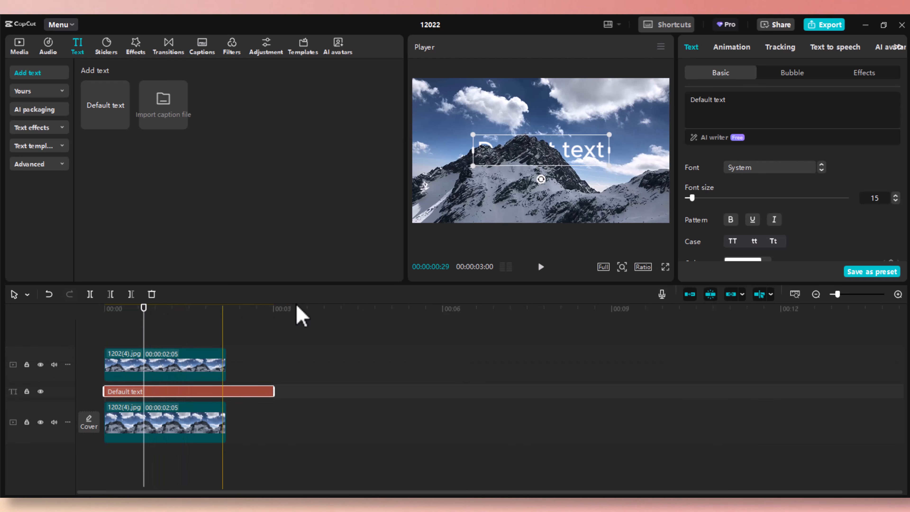
pyautogui.click(575, 157)
pyautogui.moveTo(573, 151)
pyautogui.mouseDown()
pyautogui.moveTo(556, 142)
pyautogui.moveTo(540, 169)
pyautogui.moveTo(554, 156)
pyautogui.moveTo(552, 129)
pyautogui.moveTo(539, 165)
pyautogui.moveTo(564, 138)
pyautogui.mouseUp()
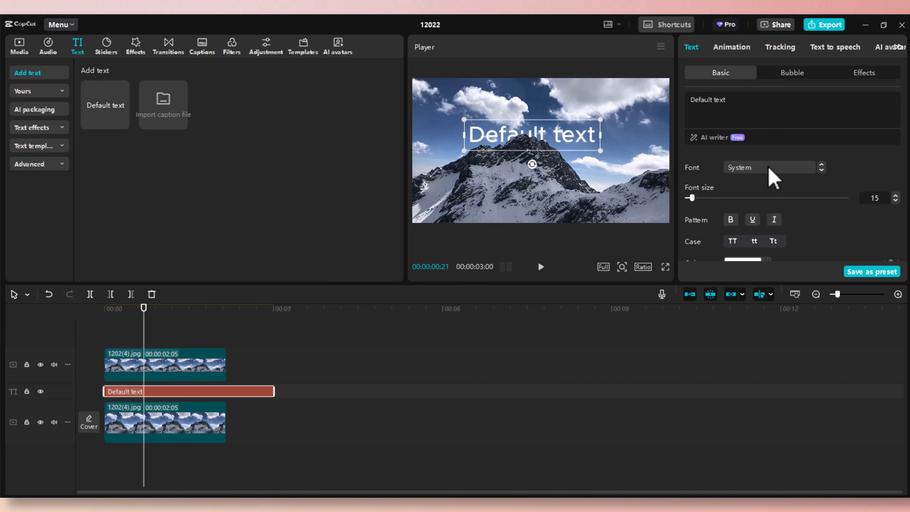
# Set the title to Barlow Condensed Black at size 46 and retype it as CINEMATIC.
pyautogui.click(801, 170)
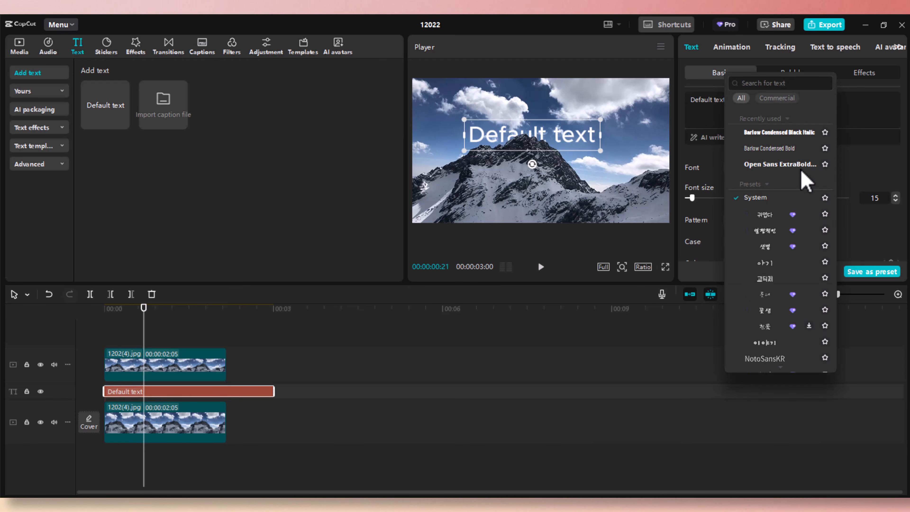
pyautogui.click(777, 132)
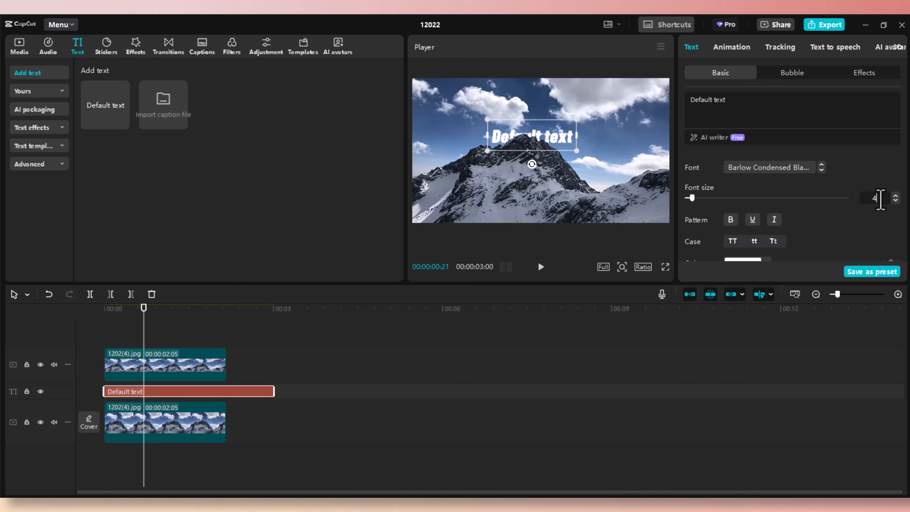
pyautogui.click(880, 198)
pyautogui.write('46')
pyautogui.press('Return')
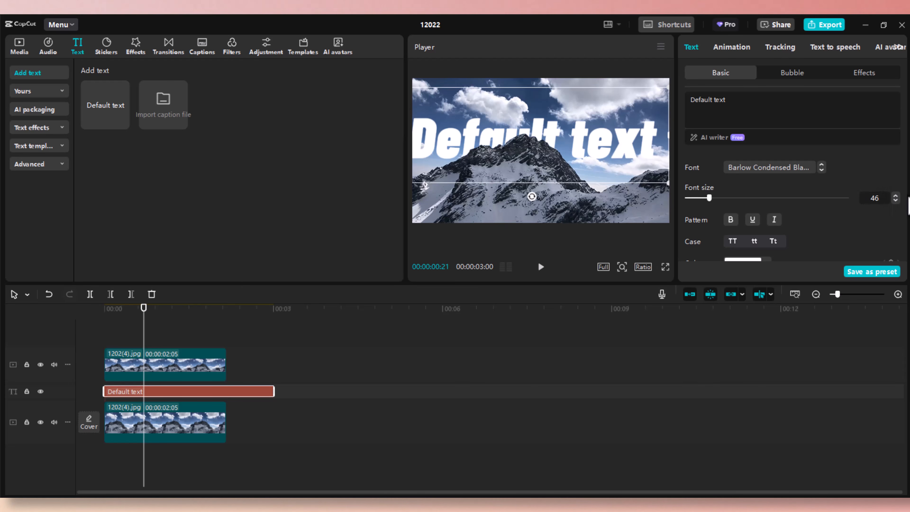
pyautogui.moveTo(743, 100); pyautogui.dragTo(692, 99)
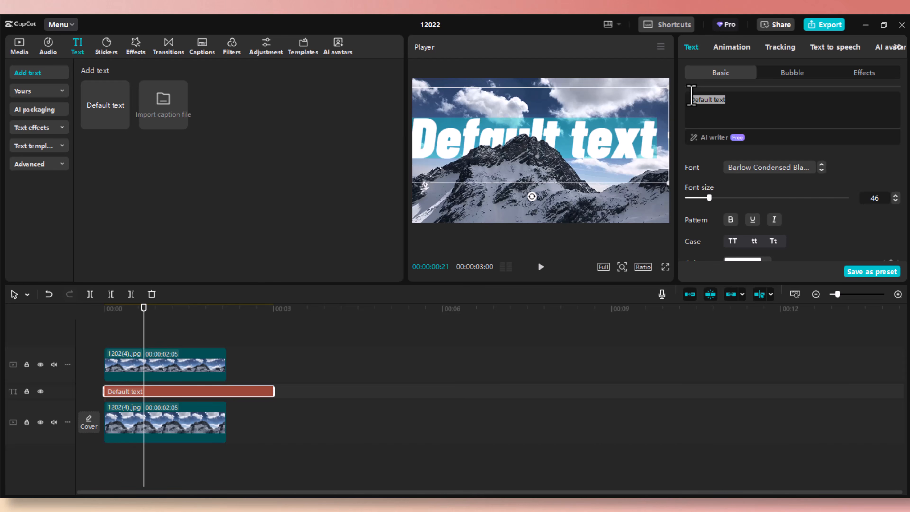
pyautogui.write('CI')
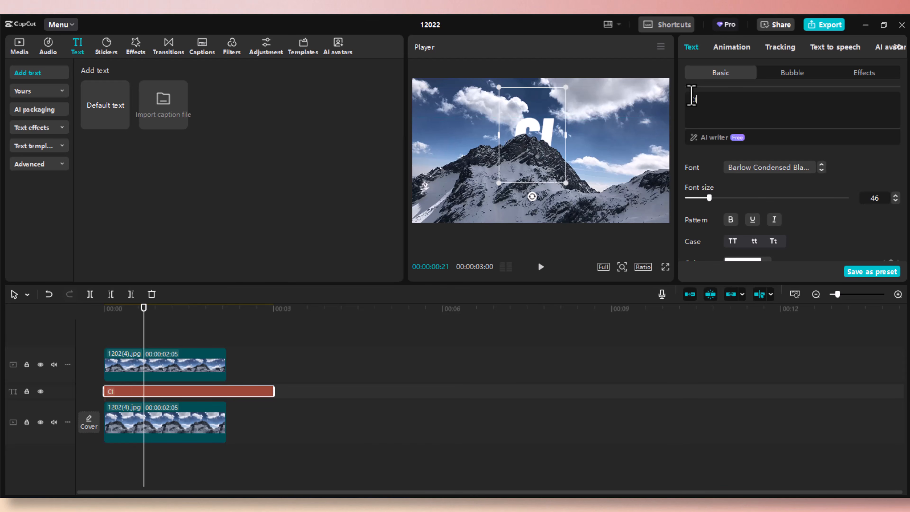
pyautogui.write('NEMATIC')
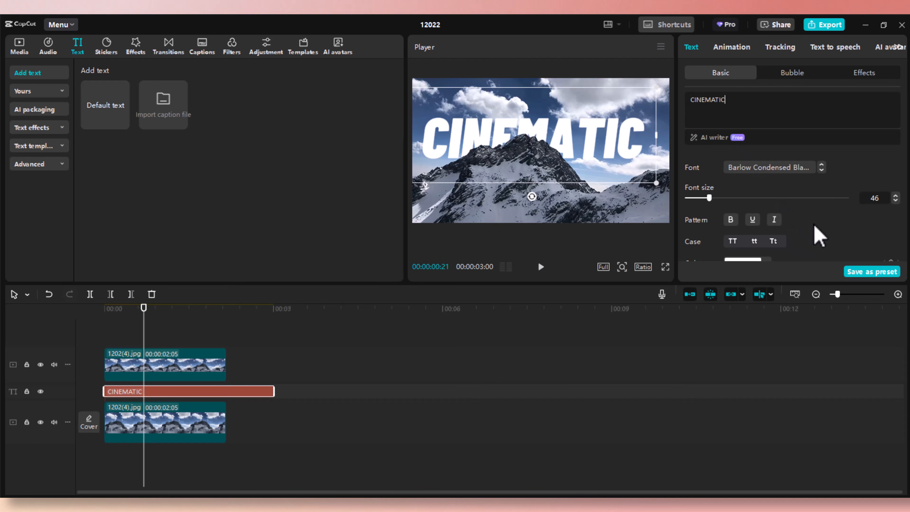
# Apply the silver metallic ART effect preset to the CINEMATIC title.
pyautogui.click(859, 73)
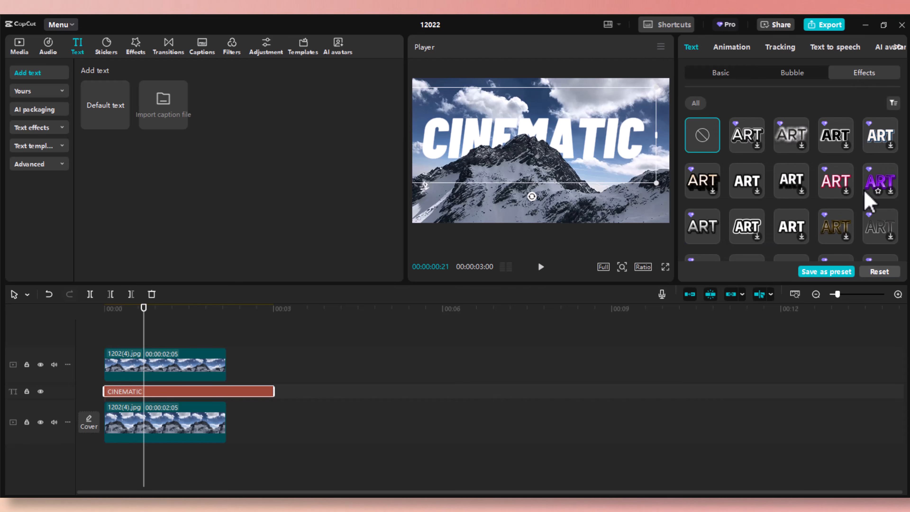
pyautogui.scroll(-2, 869, 201)
pyautogui.scroll(-2, 865, 193)
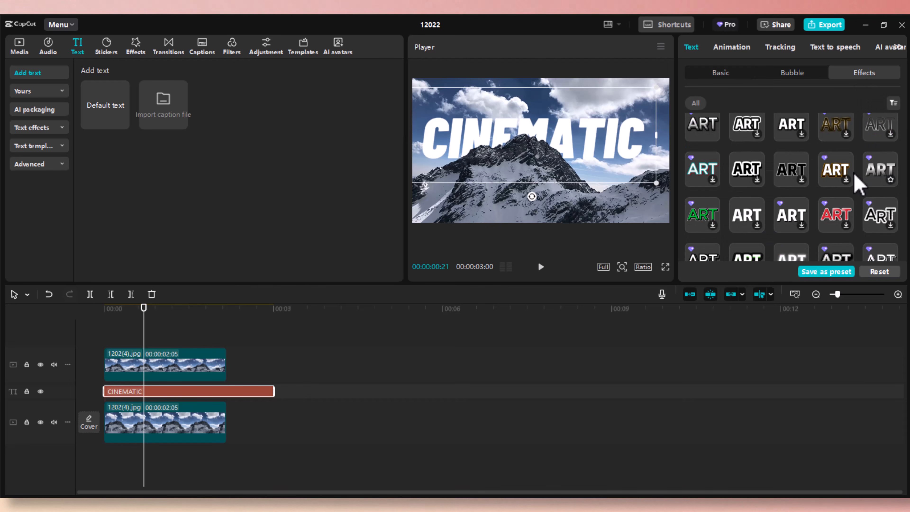
pyautogui.click(880, 172)
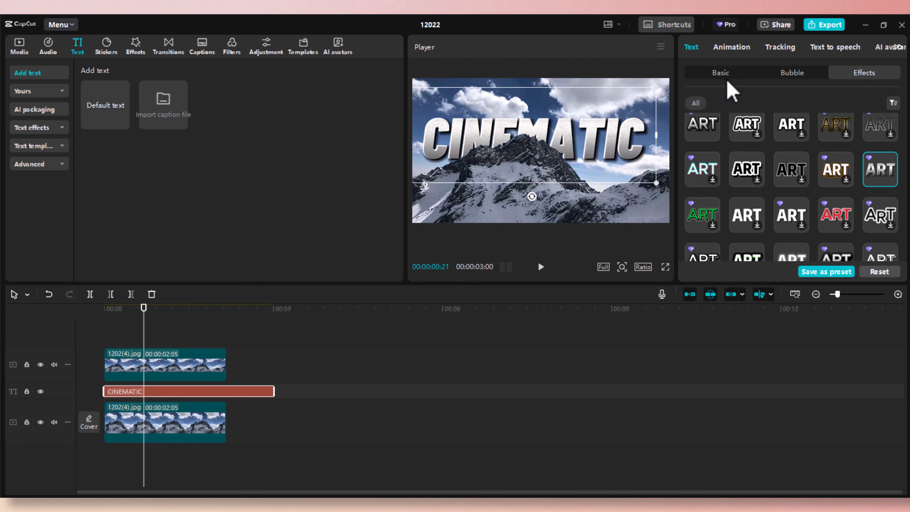
# Make the CINEMATIC title italic in the Basic text settings.
pyautogui.click(713, 77)
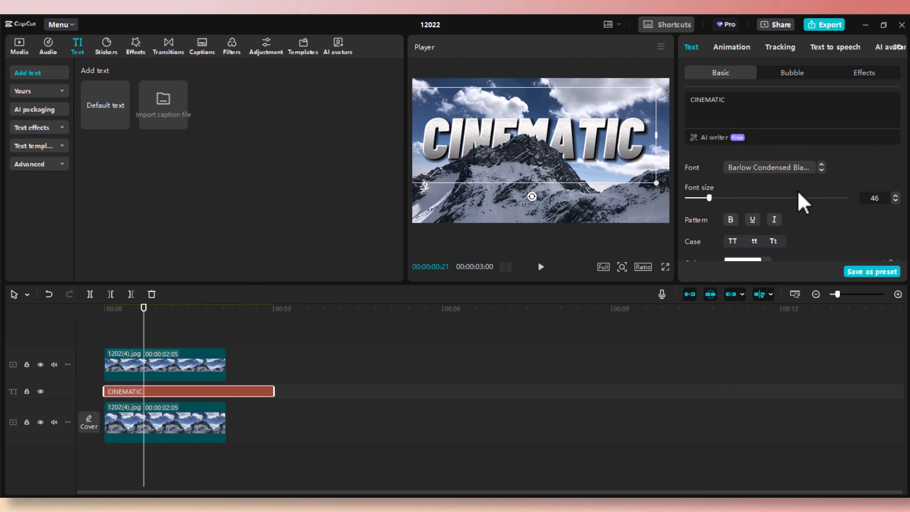
pyautogui.scroll(-1, 806, 201)
pyautogui.click(774, 179)
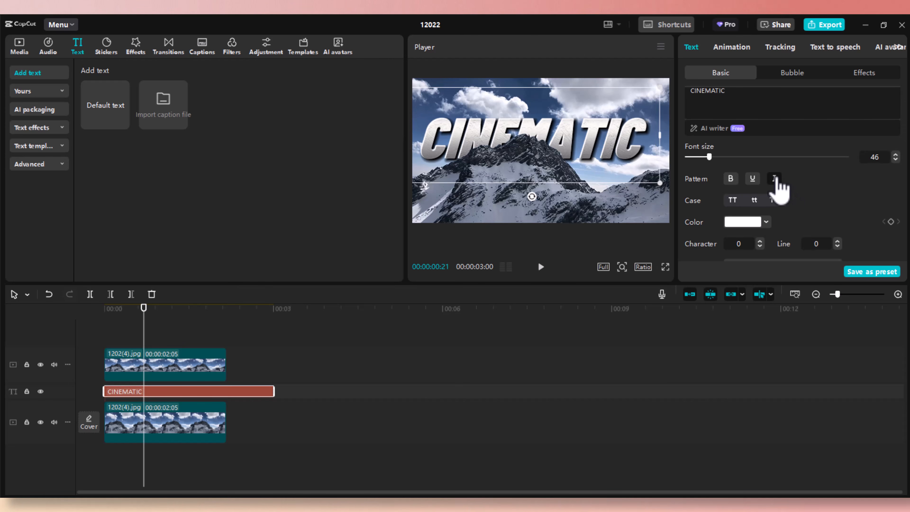
# Commit the horizontal position and start entering 315 as the title's Position Y.
pyautogui.scroll(-3, 838, 199)
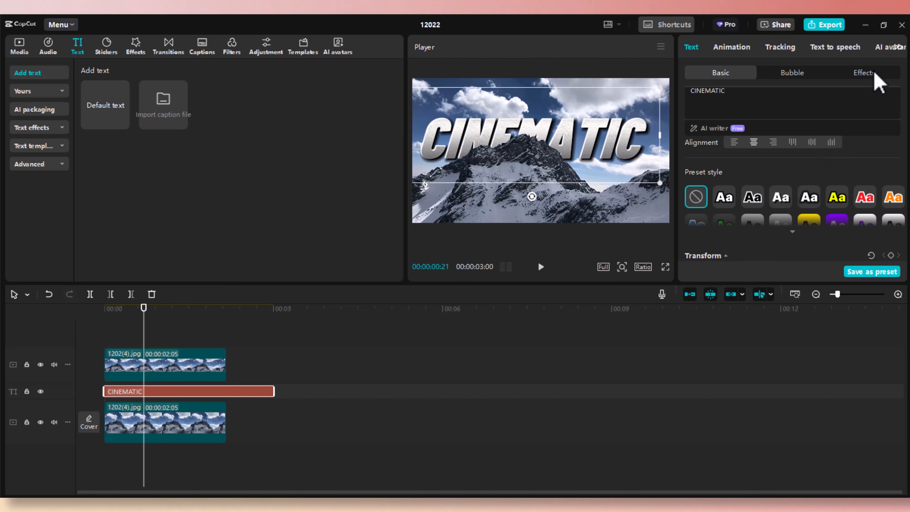
pyautogui.scroll(-2, 819, 166)
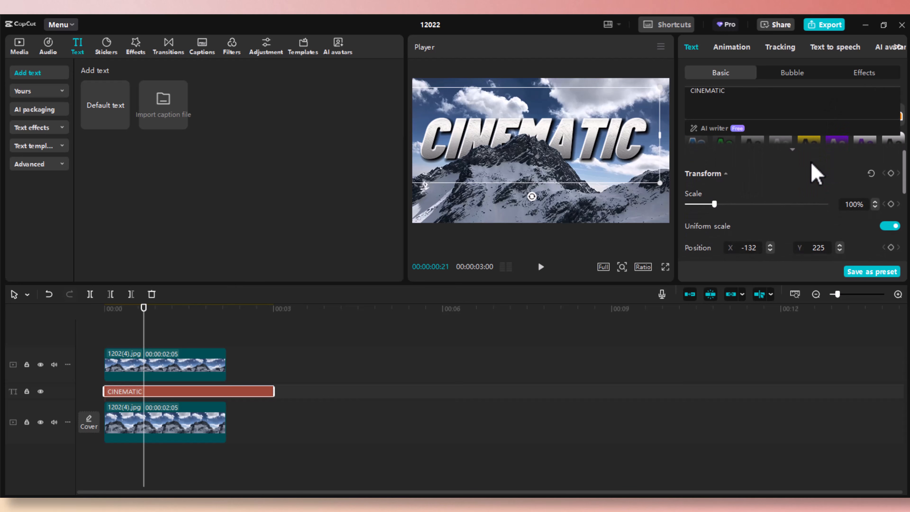
pyautogui.scroll(-1, 814, 174)
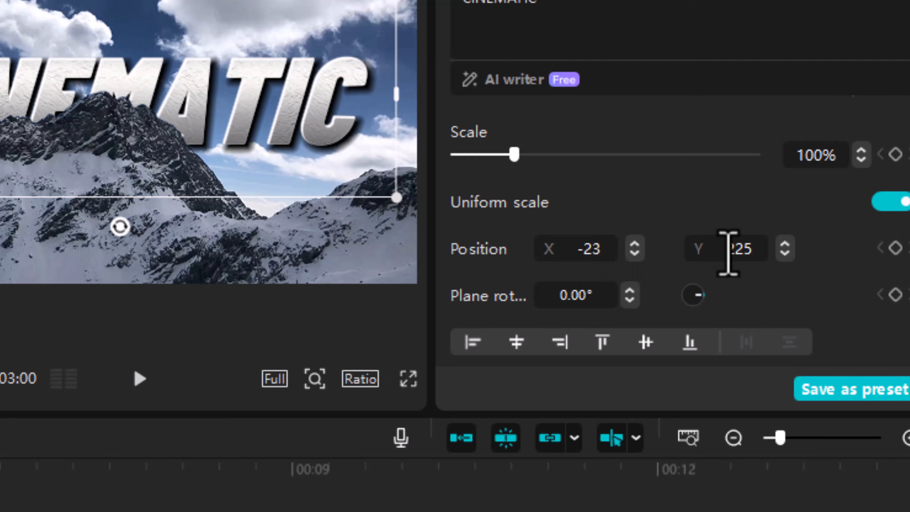
pyautogui.press('Return')
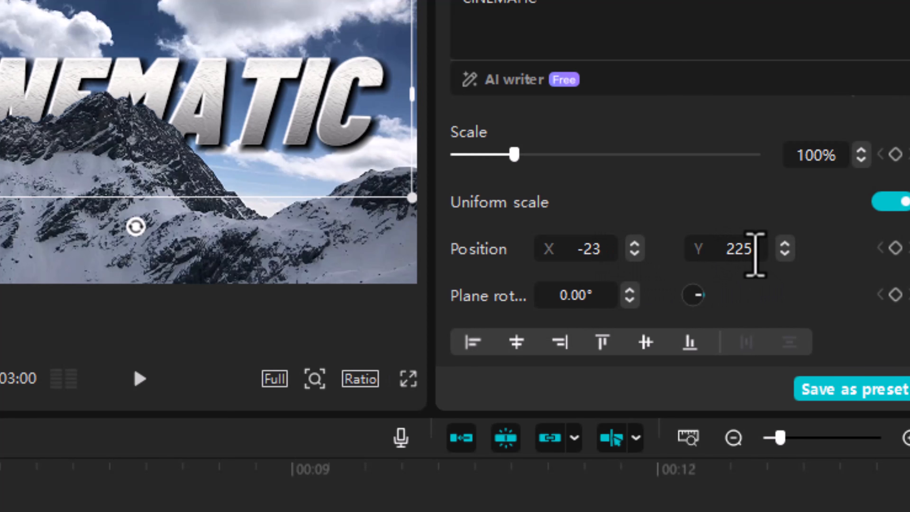
pyautogui.moveTo(751, 250); pyautogui.dragTo(701, 248)
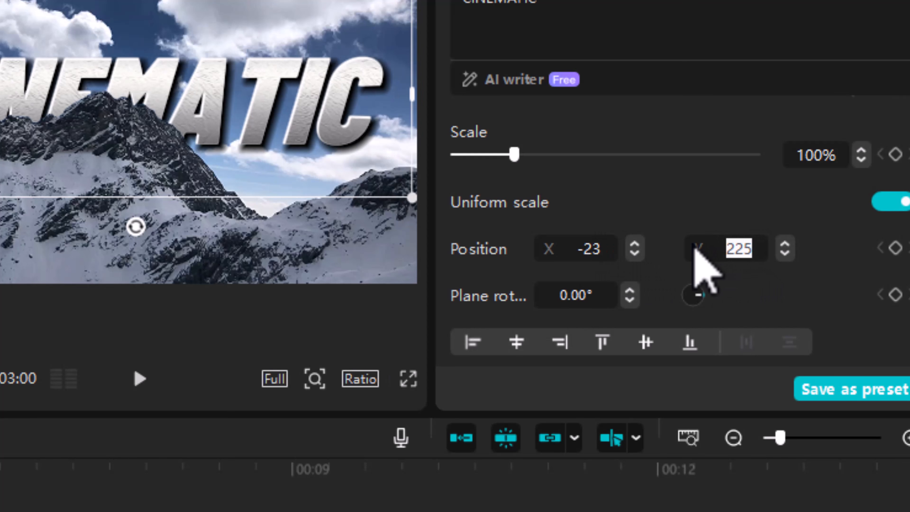
pyautogui.write('315')
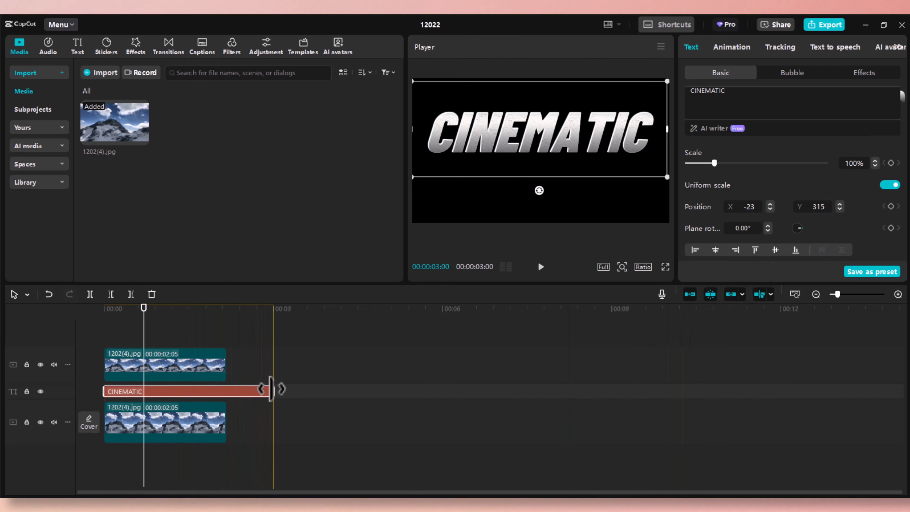
# Trim the CINEMATIC clip to end at 2:05 with the photos, then select the top mountain layer.
pyautogui.moveTo(270, 392); pyautogui.dragTo(227, 393)
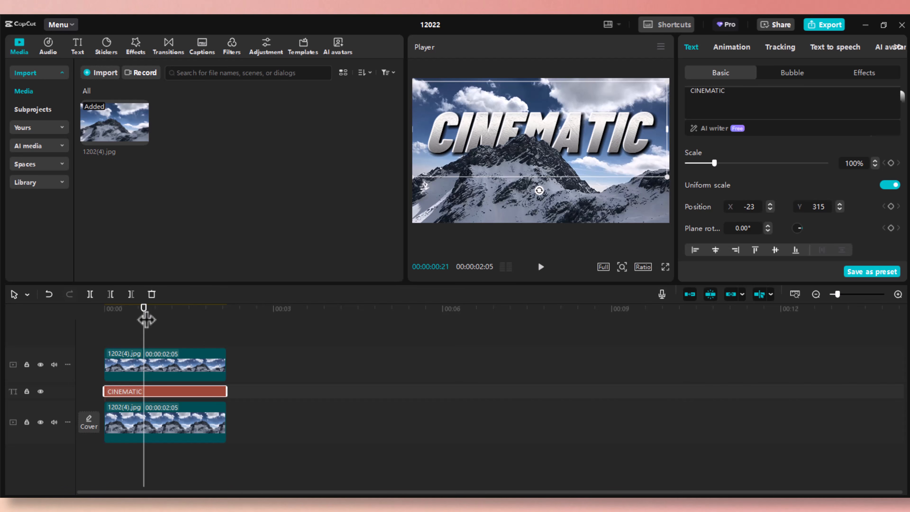
pyautogui.moveTo(146, 320); pyautogui.dragTo(154, 354)
pyautogui.click(170, 372)
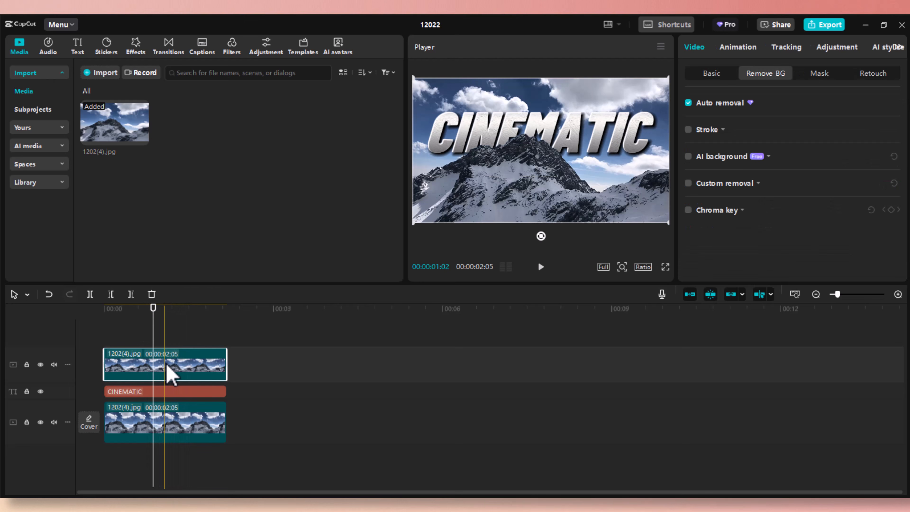
pyautogui.moveTo(161, 318)
pyautogui.mouseDown()
pyautogui.moveTo(152, 319)
pyautogui.moveTo(197, 315)
pyautogui.moveTo(185, 326)
pyautogui.moveTo(136, 322)
pyautogui.moveTo(151, 302)
pyautogui.mouseUp()
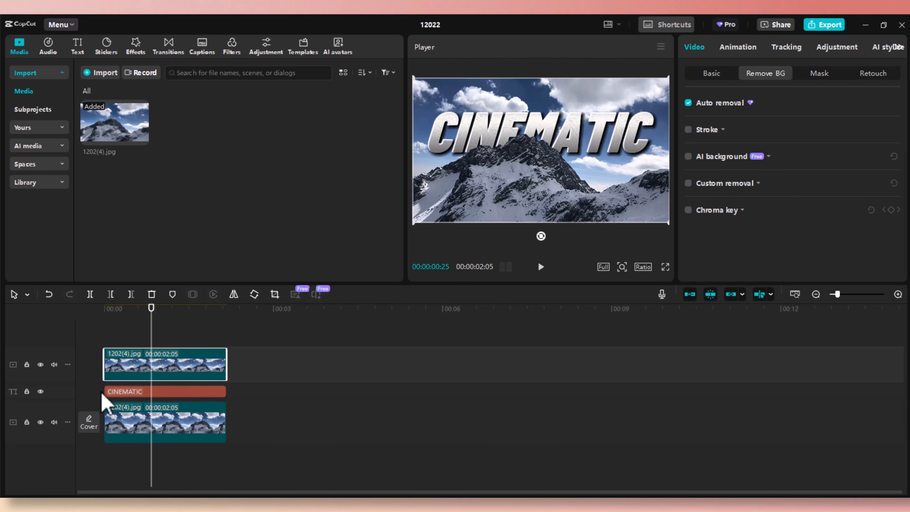
# Choose a video frame showing CINEMATIC over the mountain as the cover and open it for editing.
pyautogui.click(90, 430)
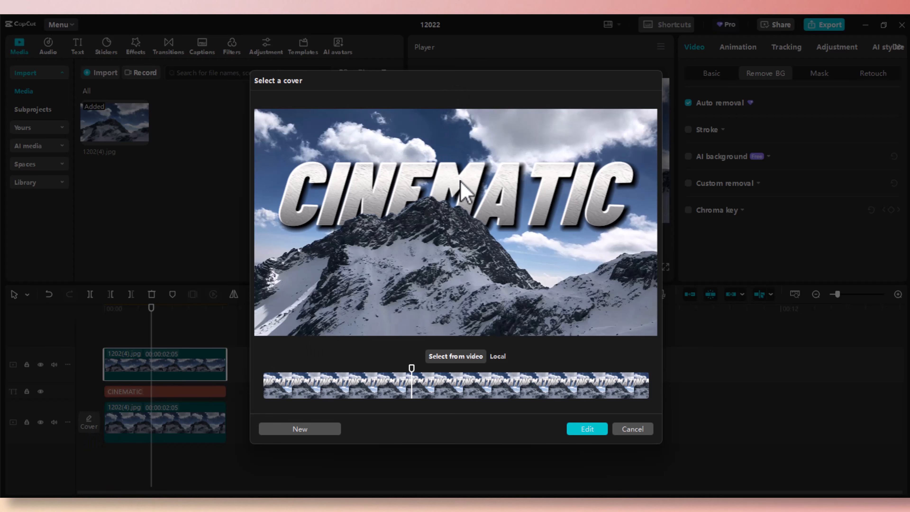
pyautogui.click(498, 357)
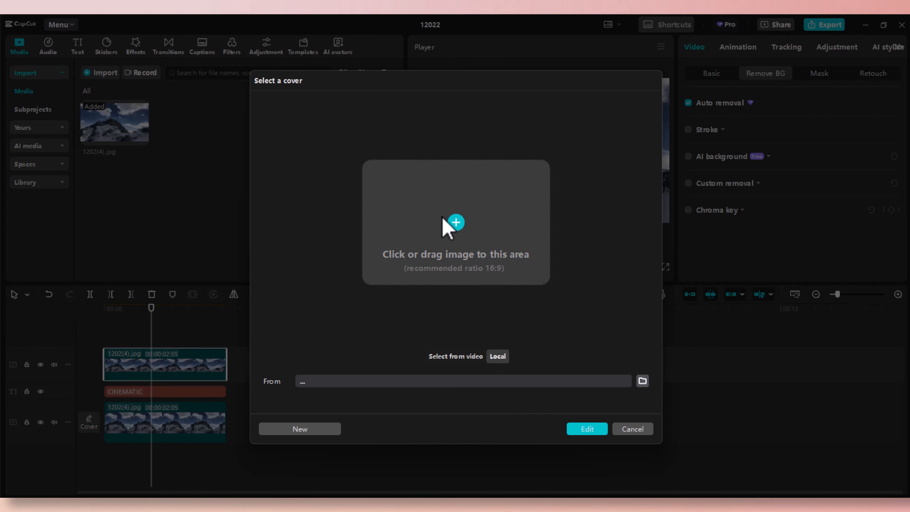
pyautogui.click(450, 356)
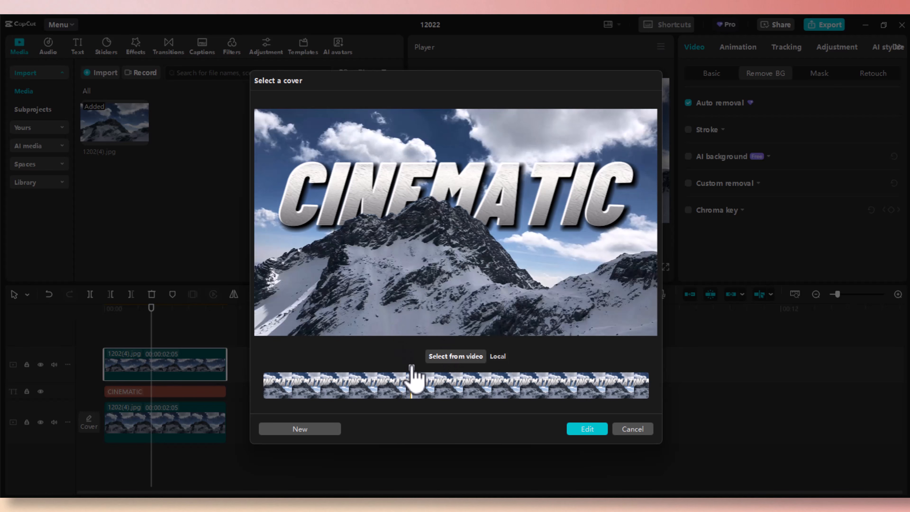
pyautogui.moveTo(412, 366); pyautogui.dragTo(429, 381)
pyautogui.moveTo(366, 381)
pyautogui.mouseDown()
pyautogui.moveTo(394, 380)
pyautogui.moveTo(384, 380)
pyautogui.mouseUp()
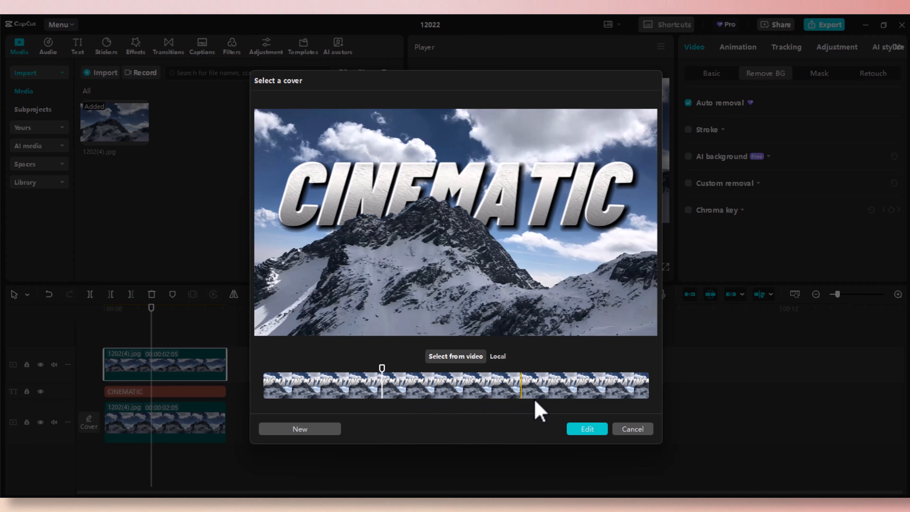
pyautogui.click(588, 430)
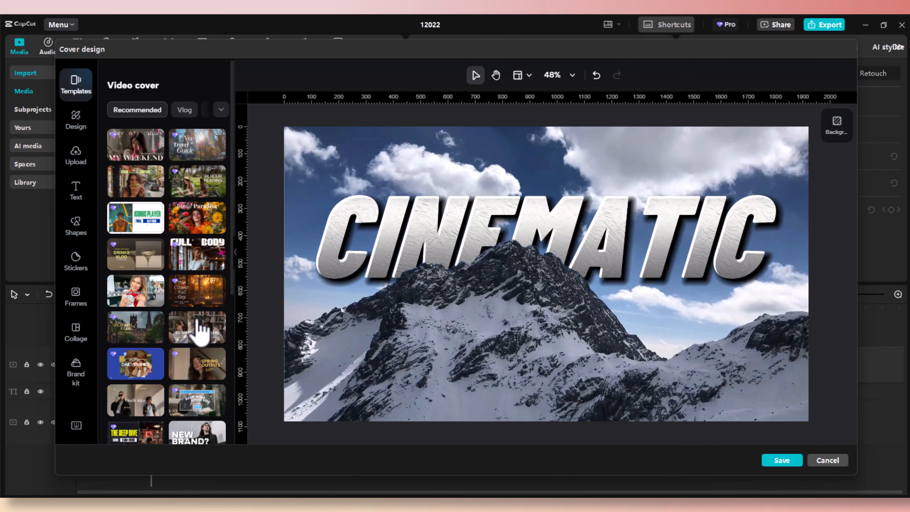
# Preview the MY WEEKEND, Nyc Travel Guide, FOOD SAFARI, 24 HOUR READING, Island Paradise and DRINKS VLOG templates.
pyautogui.click(138, 151)
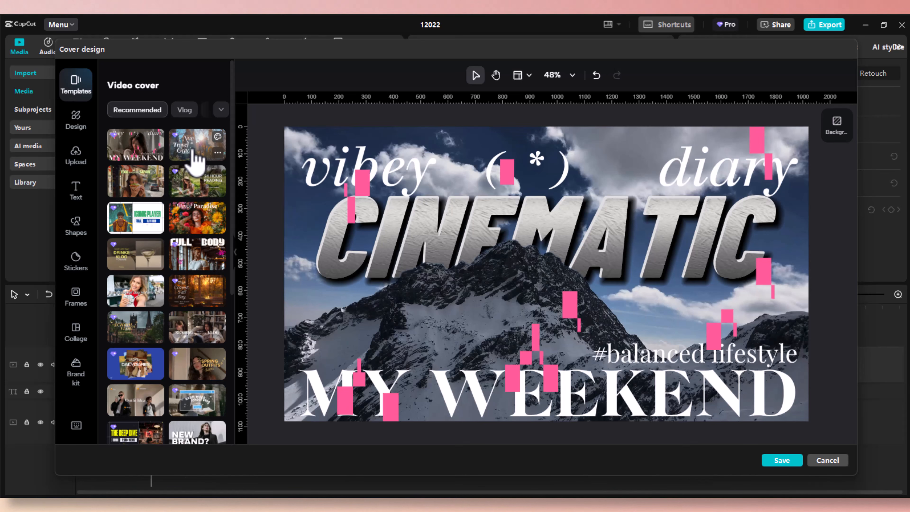
pyautogui.click(194, 152)
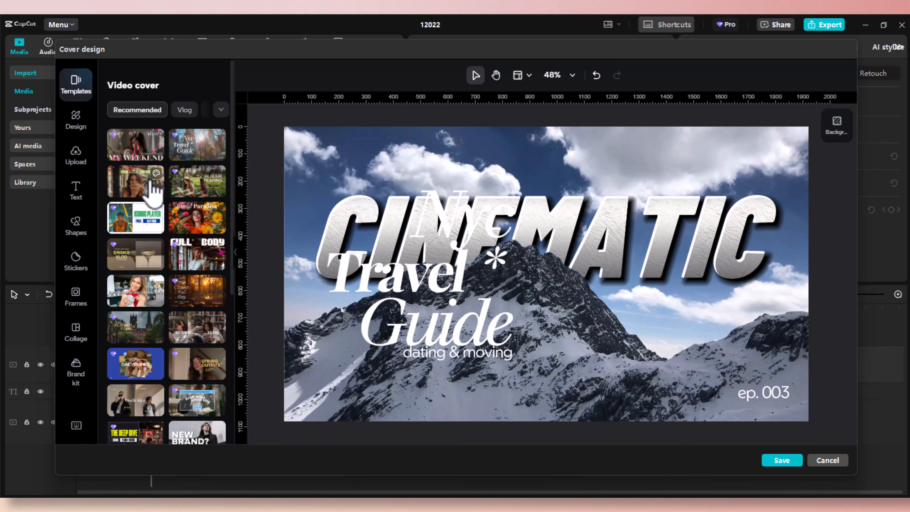
pyautogui.click(144, 195)
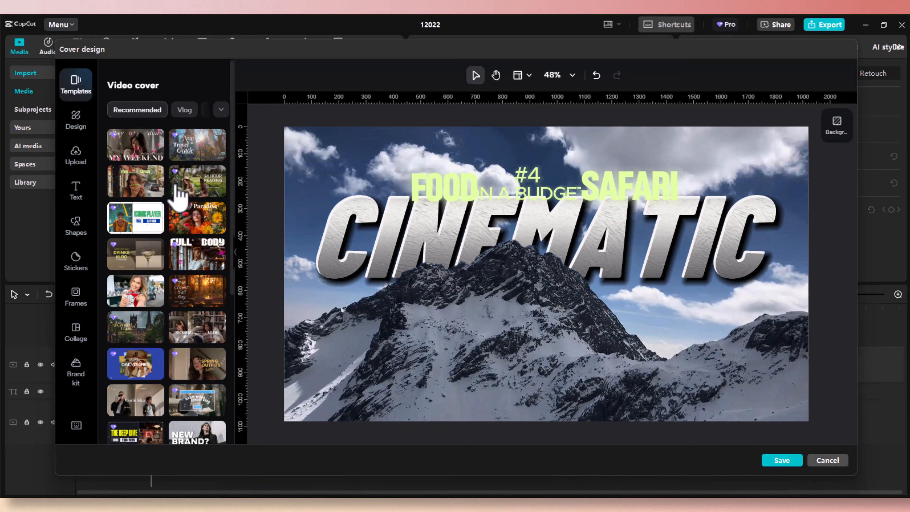
pyautogui.click(191, 189)
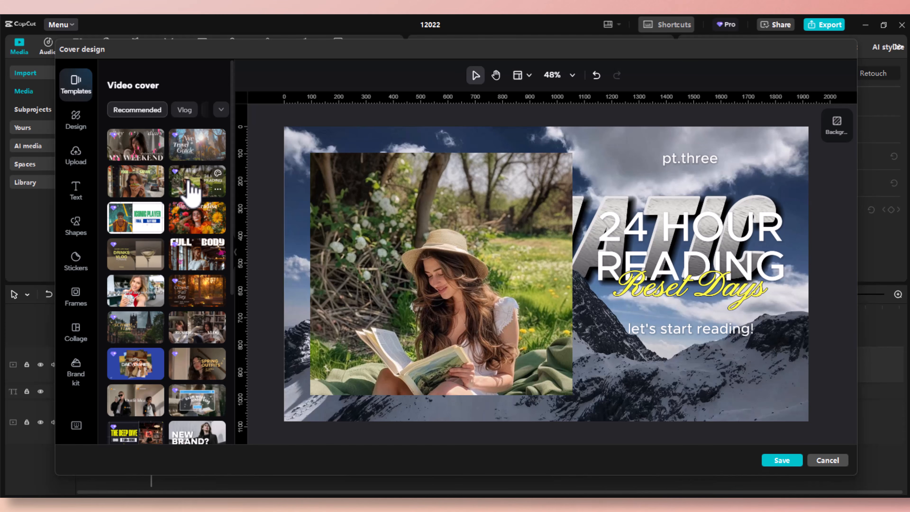
pyautogui.moveTo(409, 262)
pyautogui.mouseDown()
pyautogui.moveTo(422, 260)
pyautogui.moveTo(404, 264)
pyautogui.mouseUp()
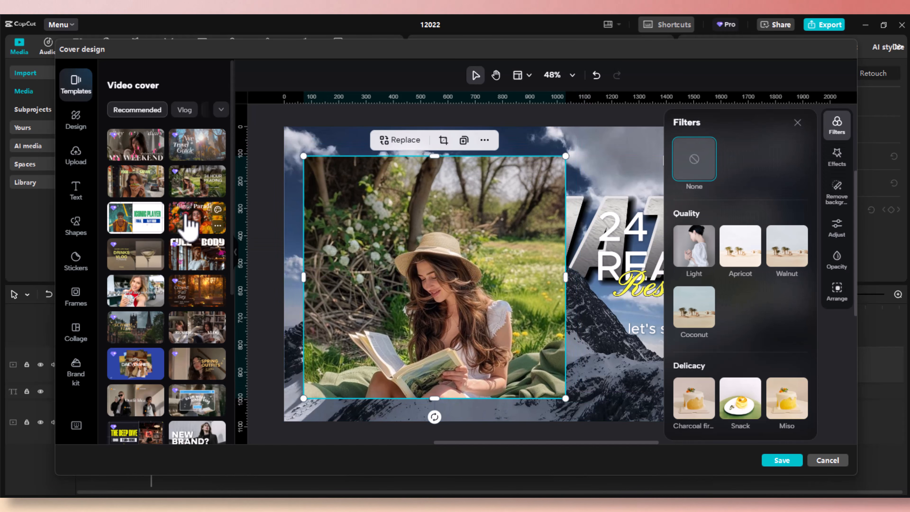
pyautogui.click(190, 224)
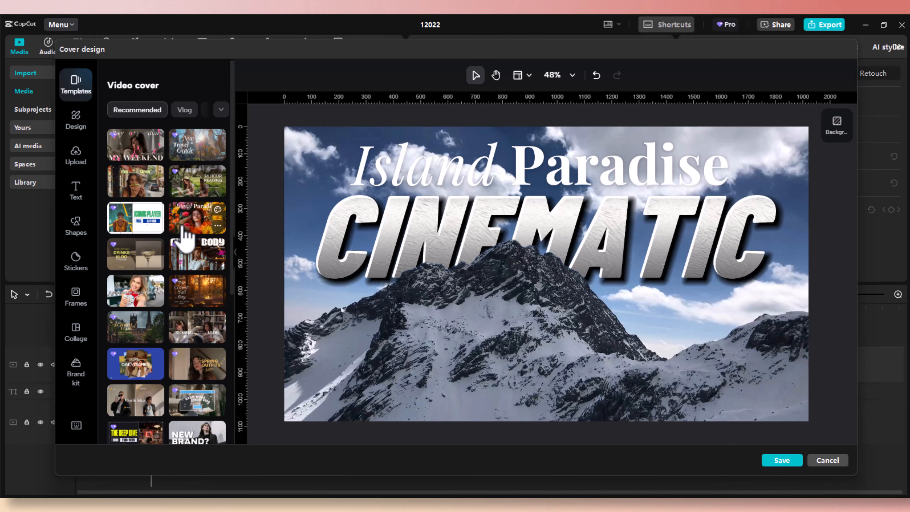
pyautogui.click(153, 265)
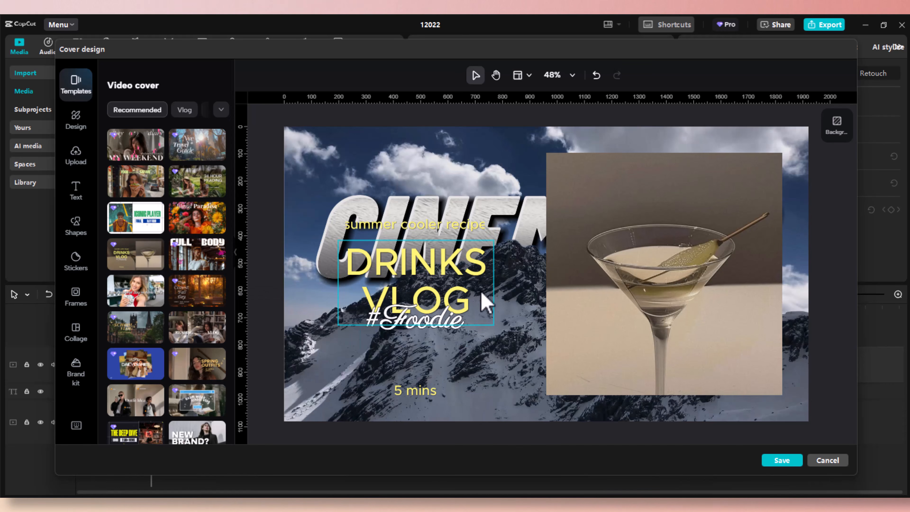
pyautogui.click(205, 237)
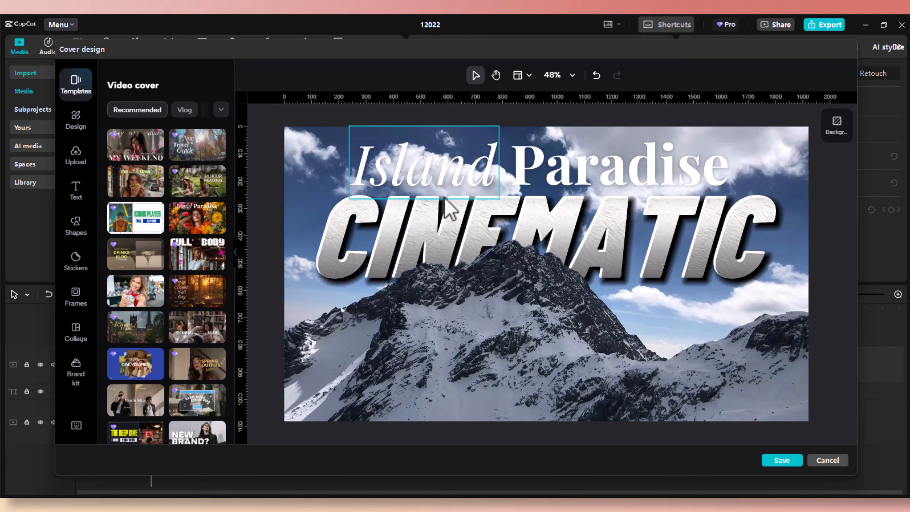
# Try FULL BODY and several vlog templates before applying The Daily Diaries.
pyautogui.click(218, 246)
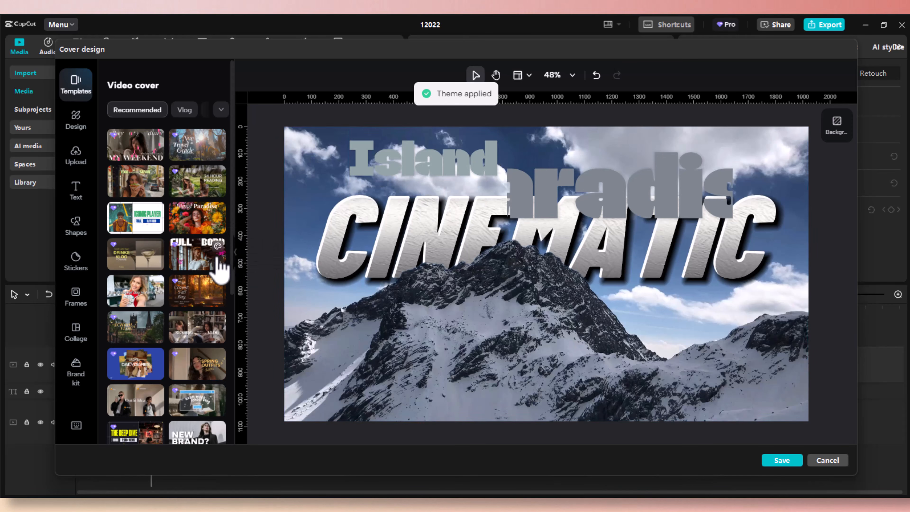
pyautogui.click(204, 265)
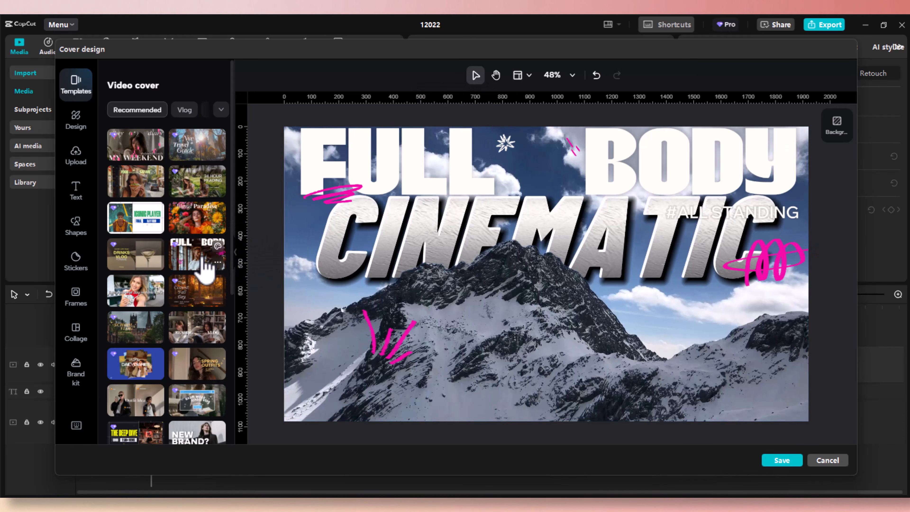
pyautogui.click(120, 260)
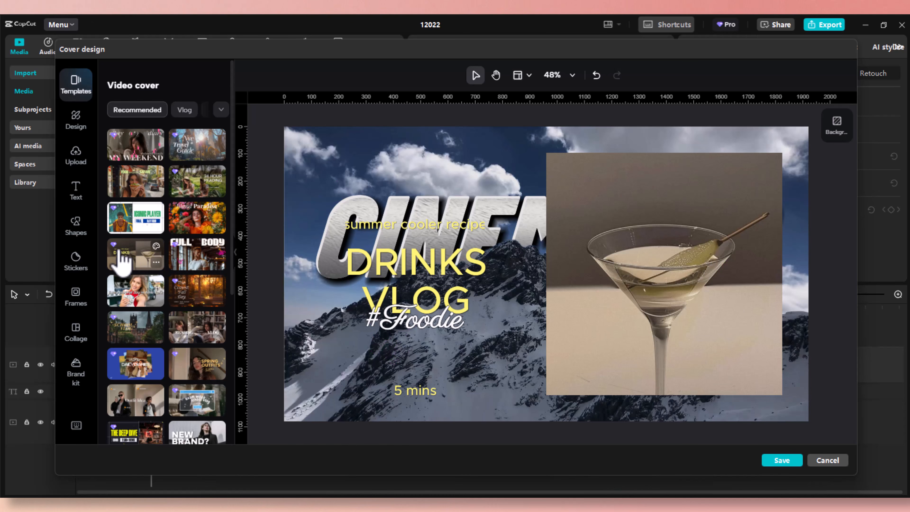
pyautogui.click(125, 287)
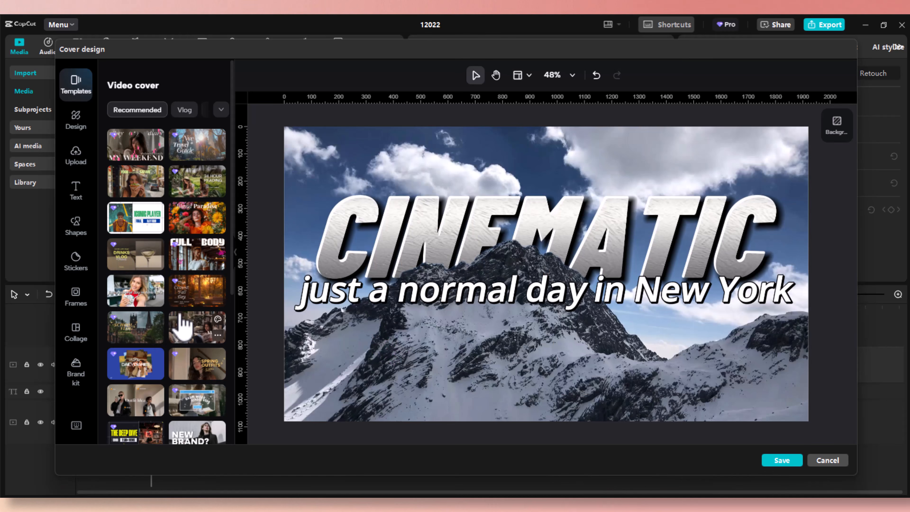
pyautogui.click(190, 304)
pyautogui.click(190, 335)
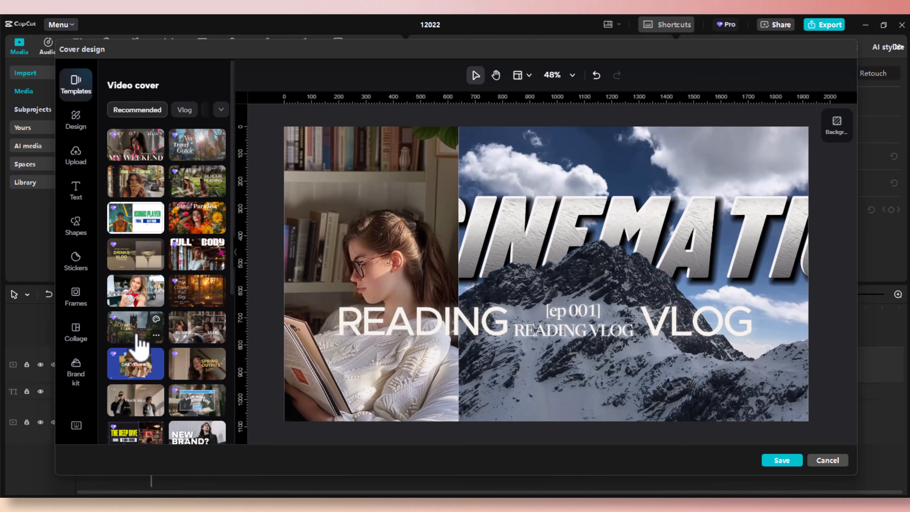
pyautogui.click(137, 335)
pyautogui.scroll(-2, 143, 344)
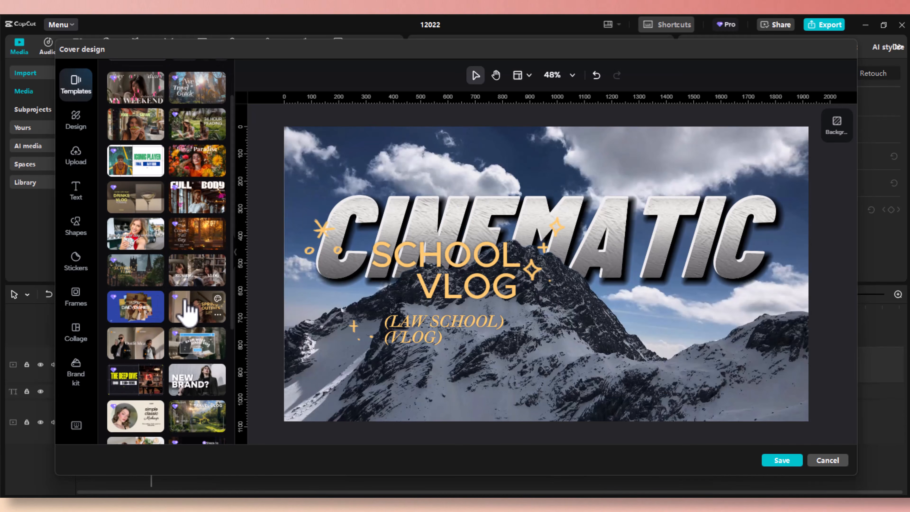
pyautogui.click(180, 306)
pyautogui.click(132, 316)
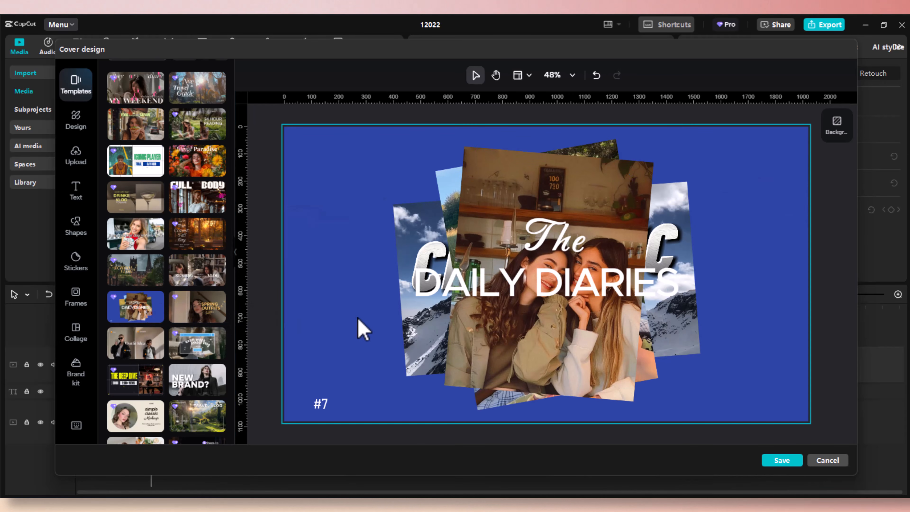
# Bring the mountain photo to the front of the collage and select the blue background.
pyautogui.click(403, 326)
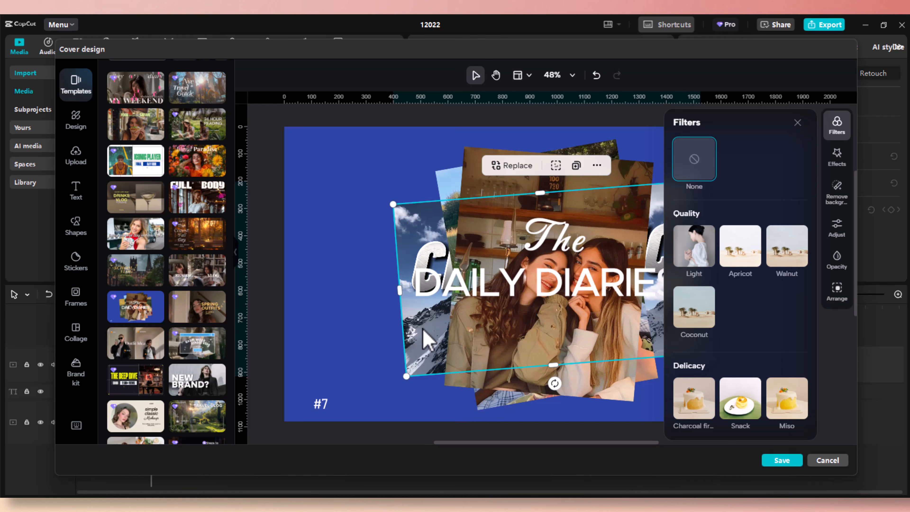
pyautogui.rightClick(423, 331)
pyautogui.moveTo(446, 356)
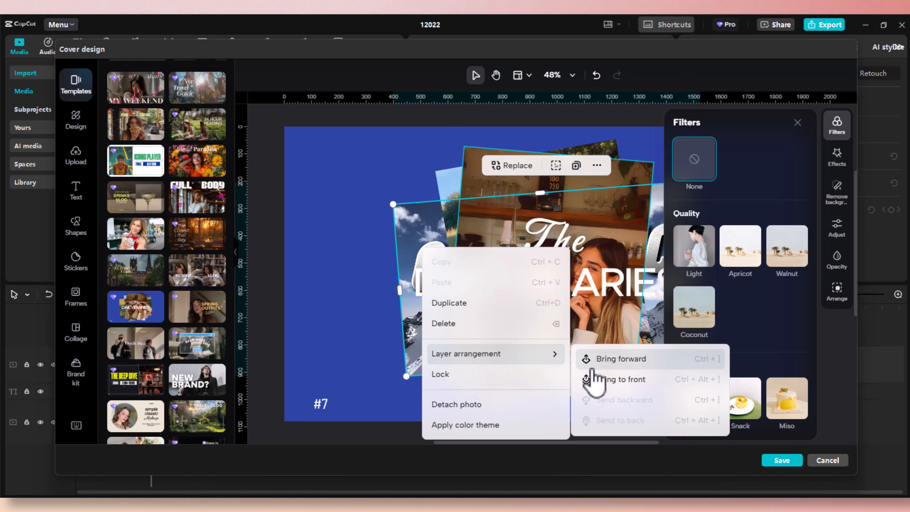
pyautogui.click(603, 380)
pyautogui.click(392, 172)
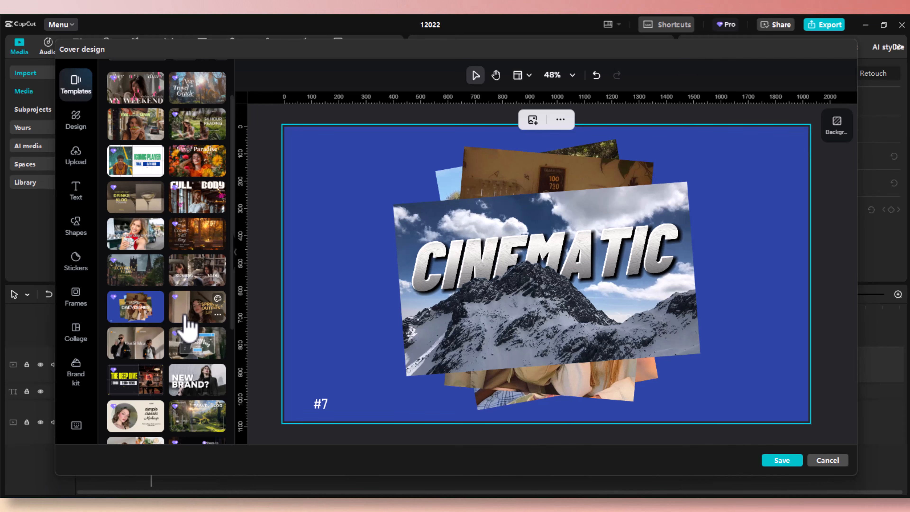
# Try SPRING OUTFITS, exam week, Outfit Idea, The Deep Dive and NEW BRAND? templates, settling on 5 Steps.
pyautogui.click(186, 323)
pyautogui.click(189, 354)
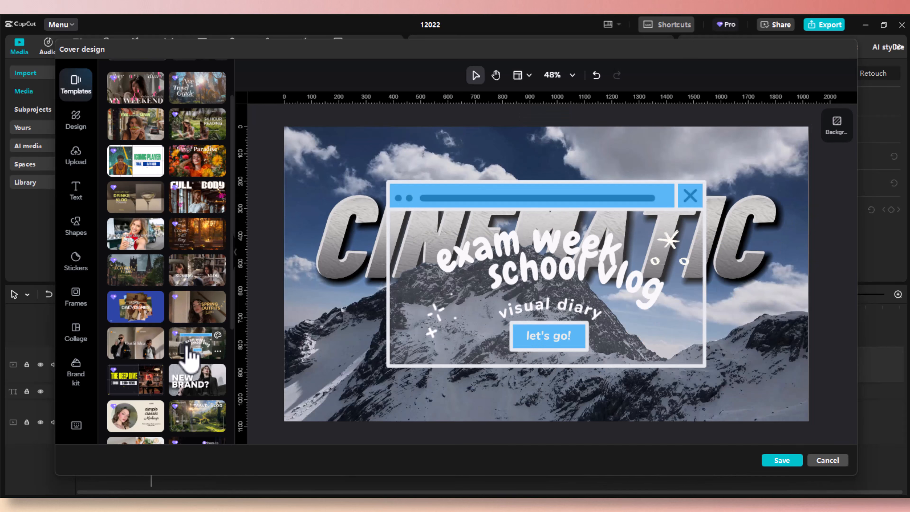
pyautogui.scroll(-2, 188, 355)
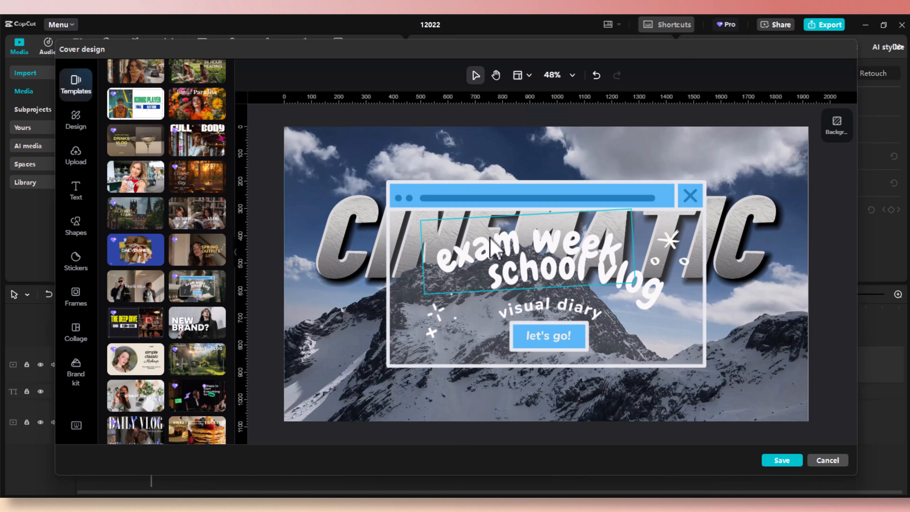
pyautogui.click(145, 297)
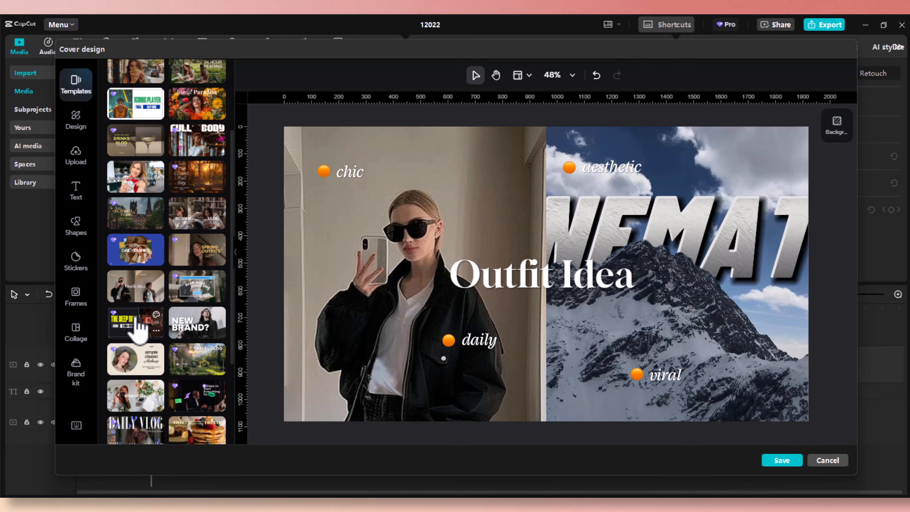
pyautogui.click(137, 321)
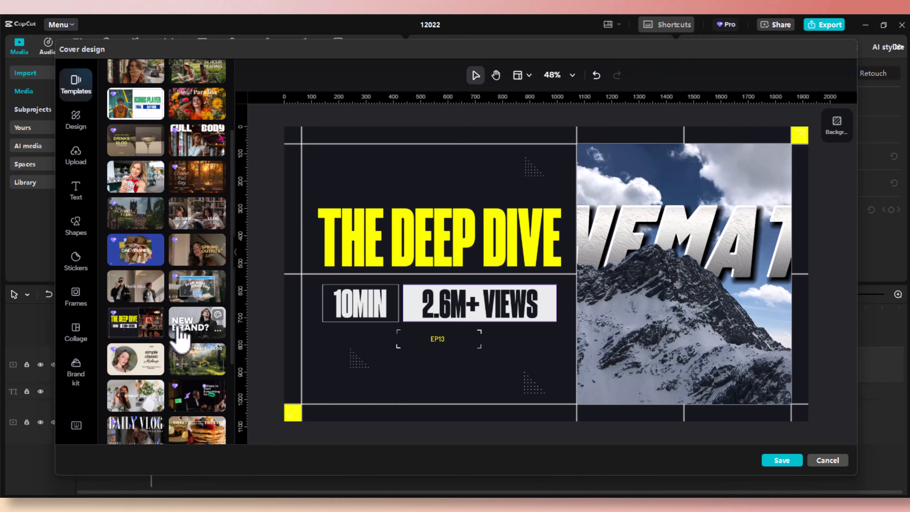
pyautogui.click(189, 329)
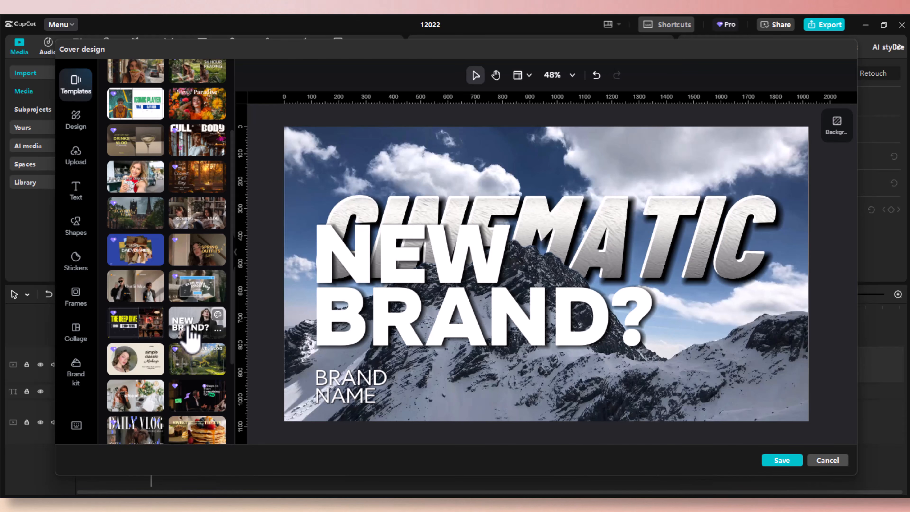
pyautogui.scroll(-2, 189, 332)
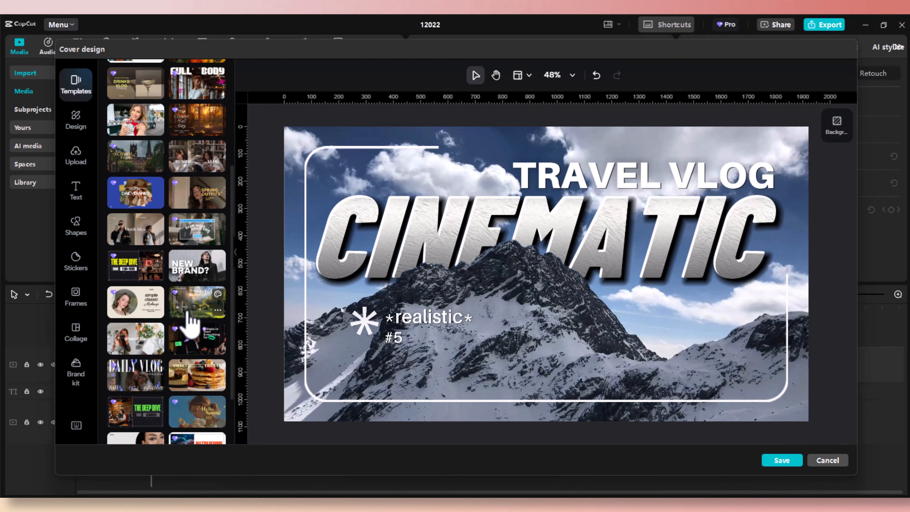
pyautogui.click(192, 342)
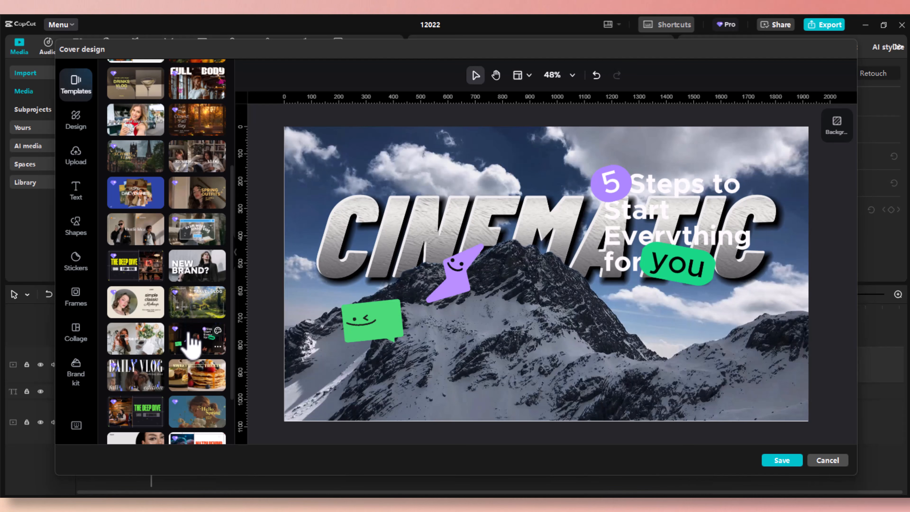
# Move the green chat sticker lower and recolour it with an orange colour scheme.
pyautogui.moveTo(384, 325); pyautogui.dragTo(450, 355)
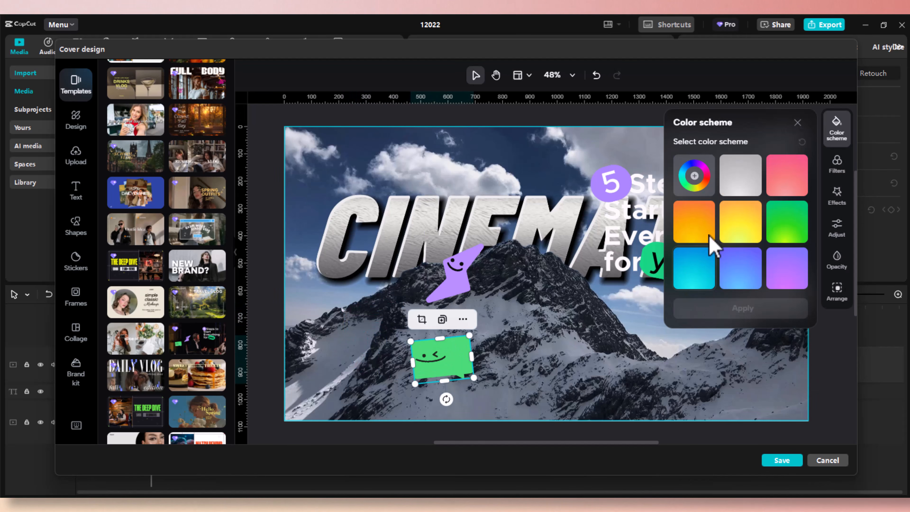
pyautogui.click(737, 233)
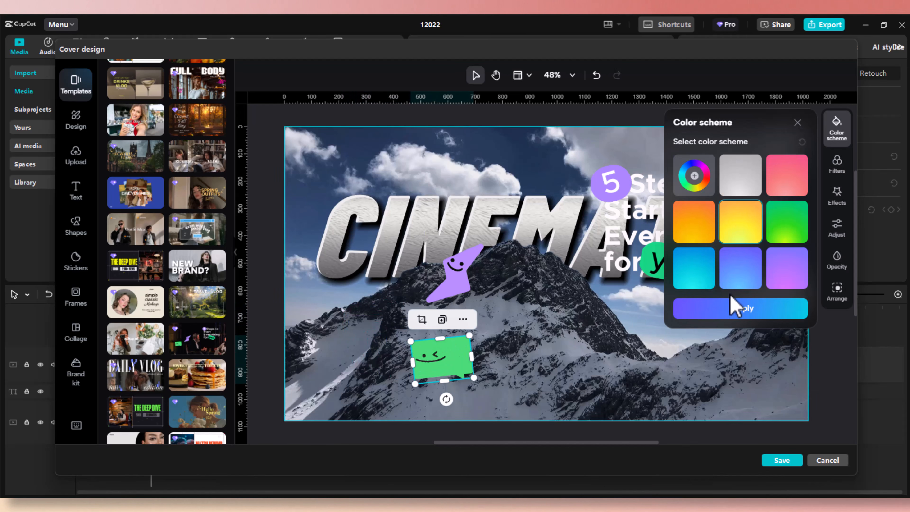
pyautogui.click(736, 308)
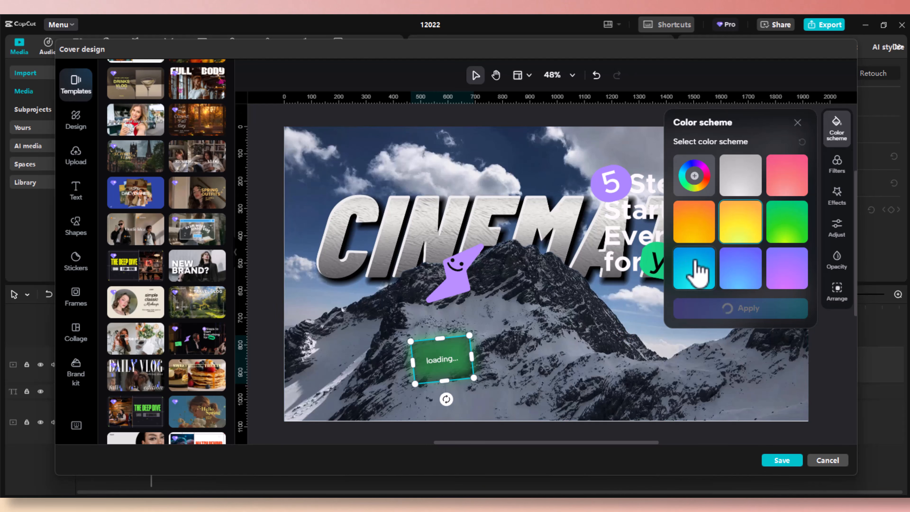
pyautogui.click(696, 274)
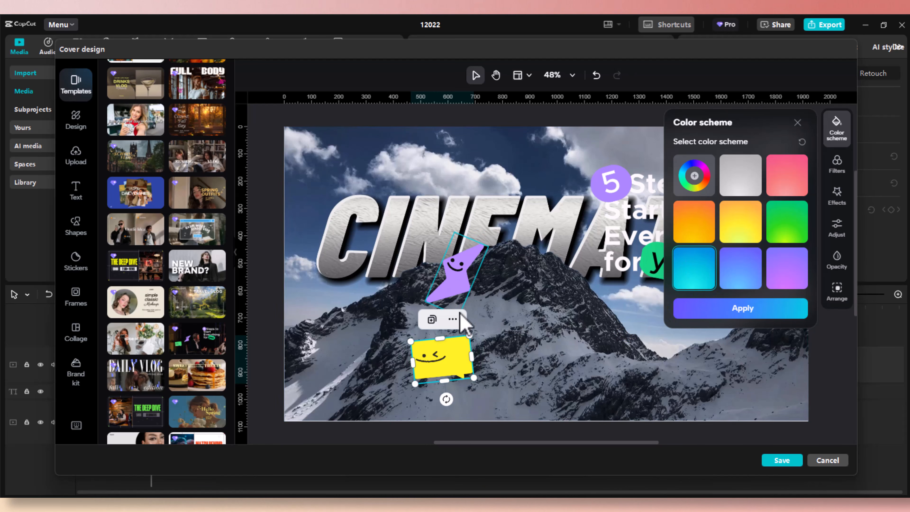
pyautogui.click(693, 224)
pyautogui.click(736, 308)
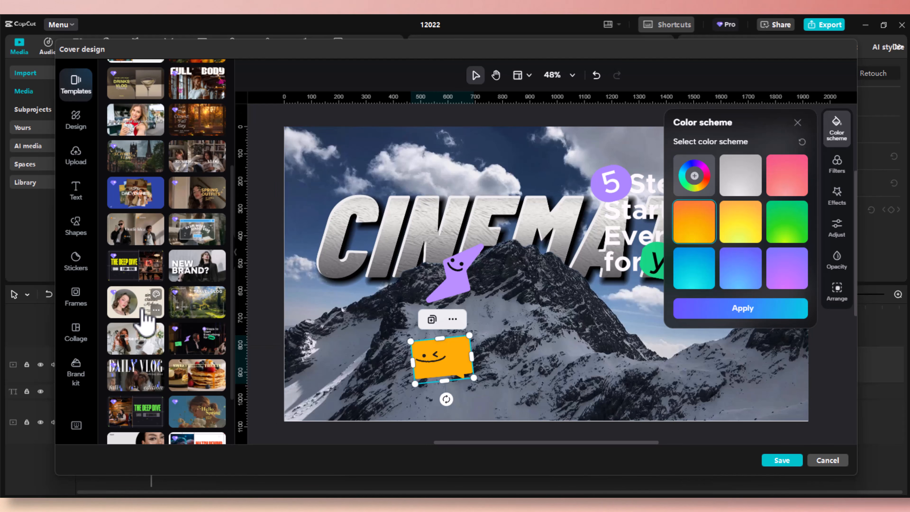
# Try slice of life, Sweet Treats, Daily Vlog, Hello Spring and other templates, ending on Summer.
pyautogui.click(140, 343)
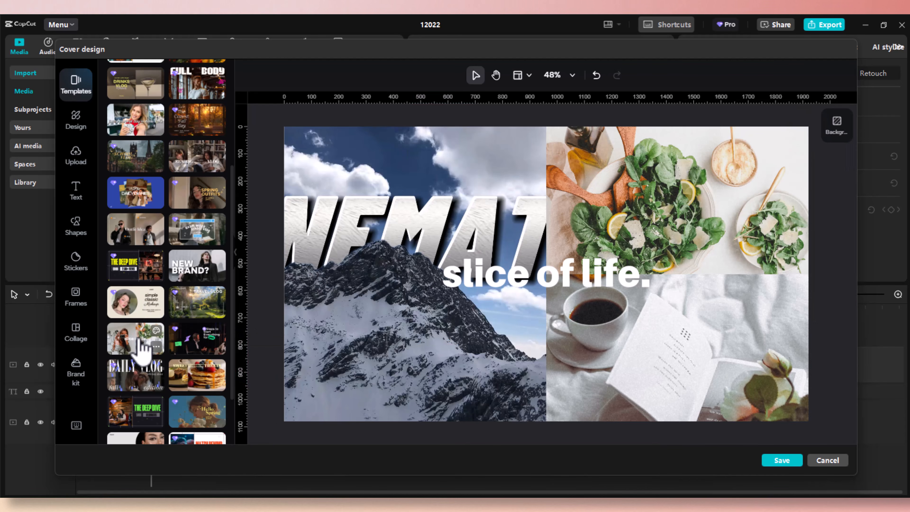
pyautogui.scroll(-2, 142, 350)
pyautogui.click(188, 325)
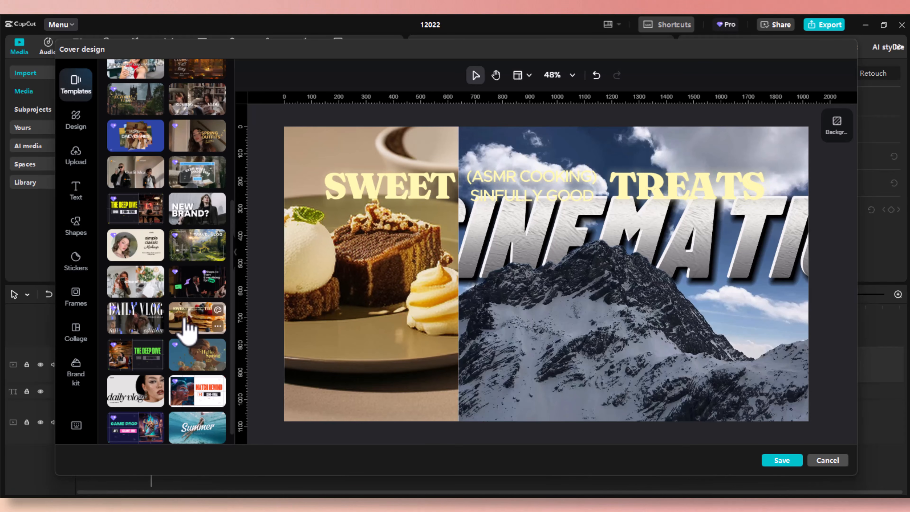
pyautogui.click(142, 329)
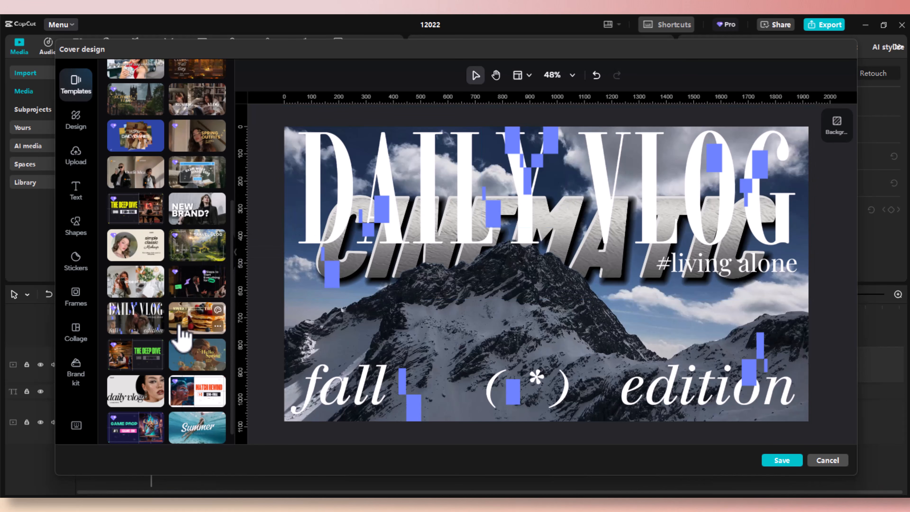
pyautogui.scroll(-1, 179, 341)
pyautogui.click(181, 342)
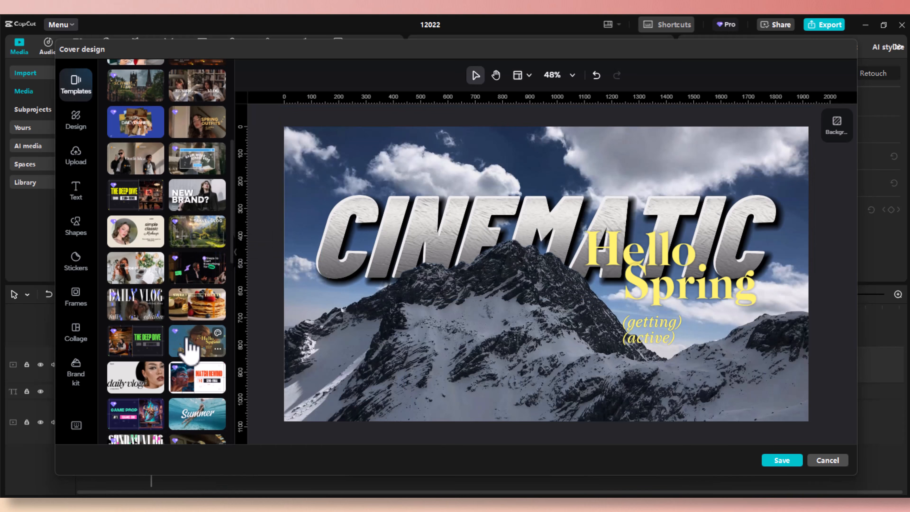
pyautogui.click(190, 382)
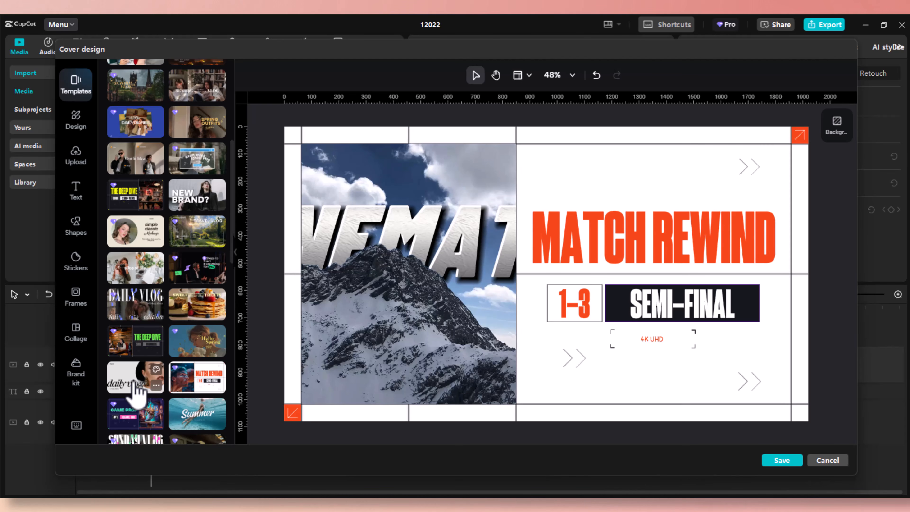
pyautogui.click(133, 383)
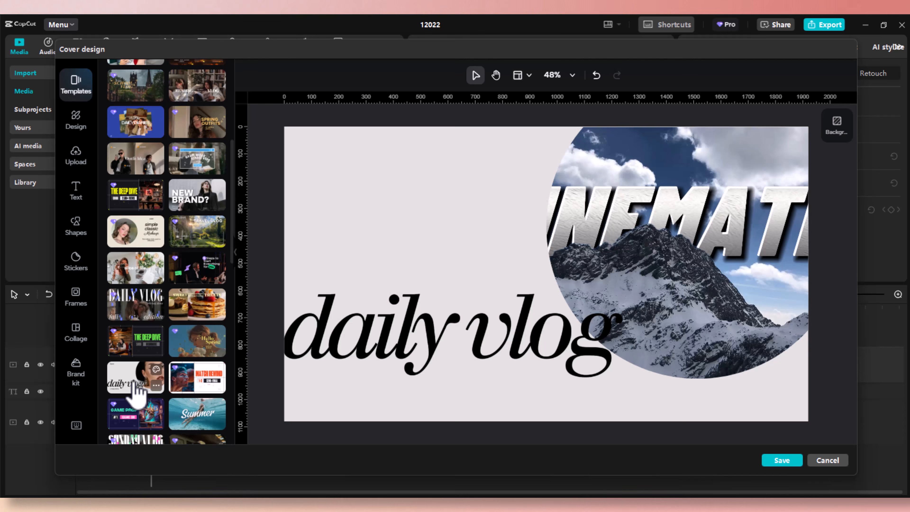
pyautogui.click(131, 348)
pyautogui.scroll(-5, 132, 353)
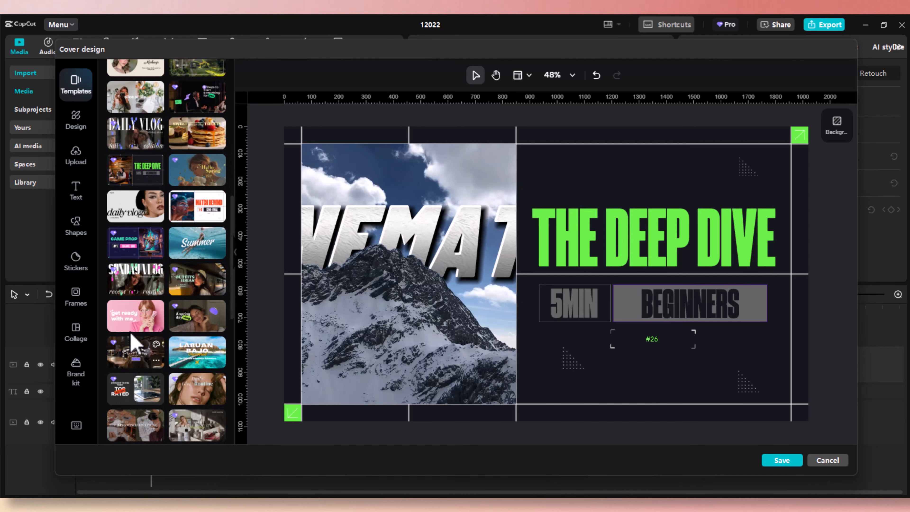
pyautogui.click(145, 255)
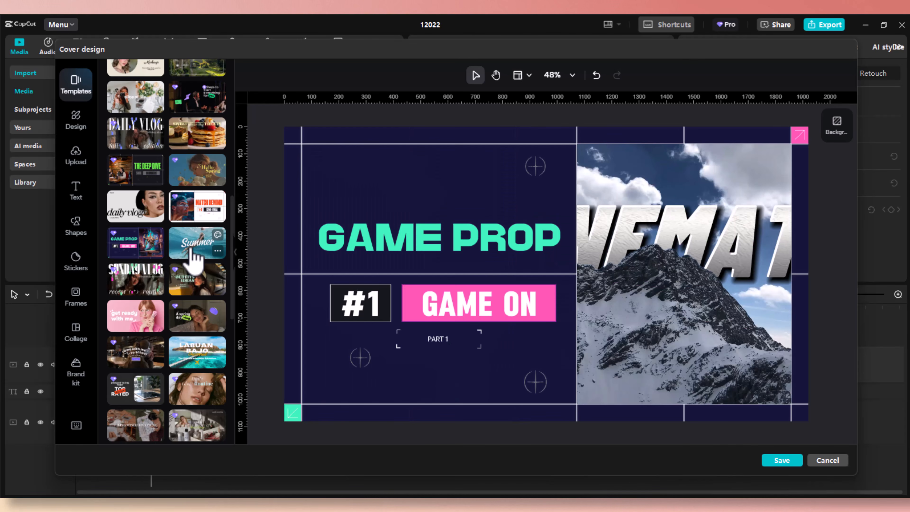
pyautogui.click(191, 250)
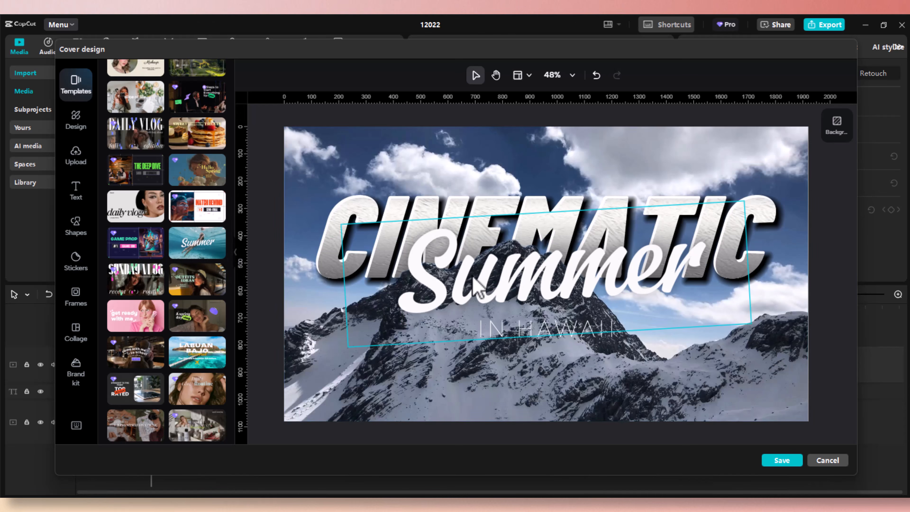
# Nudge the Summer lettering left and delete the IN HAWAII text line.
pyautogui.moveTo(505, 284); pyautogui.dragTo(469, 287)
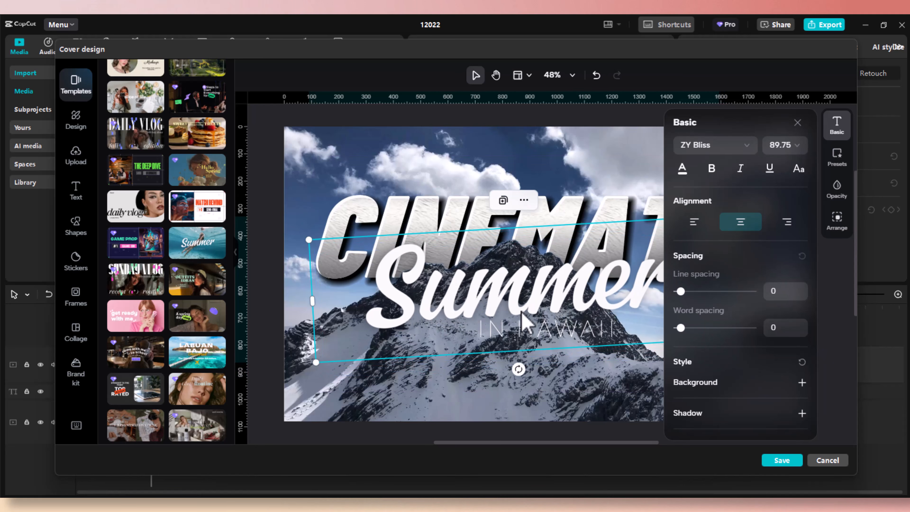
pyautogui.click(537, 332)
pyautogui.press('Delete')
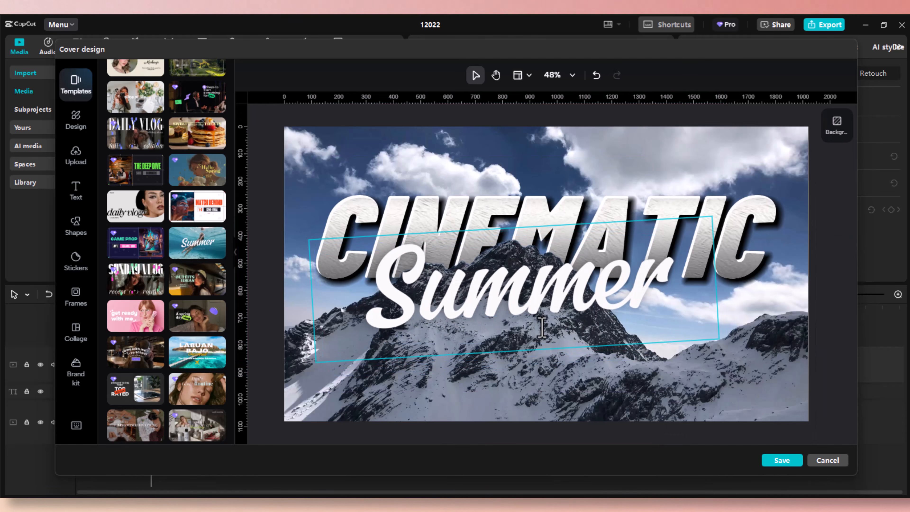
# Retype the Summer lettering as WINTER and set its font size to 48.
pyautogui.click(649, 292)
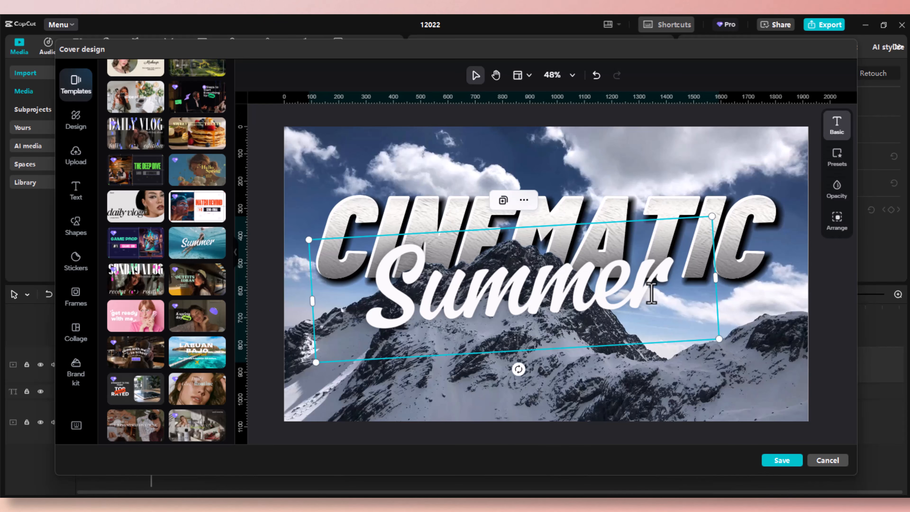
pyautogui.click(649, 292)
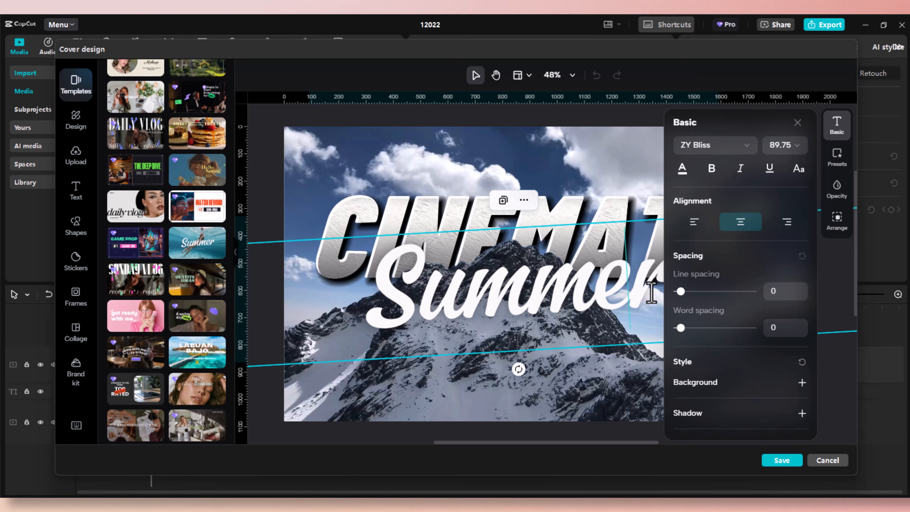
pyautogui.press('BackSpace')
pyautogui.press('BackSpace')
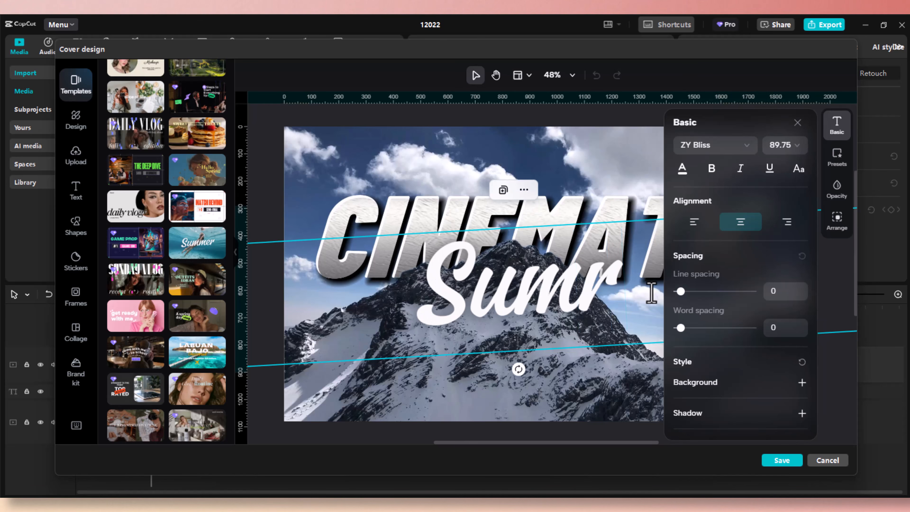
pyautogui.press('BackSpace')
pyautogui.press('BackSpace')
pyautogui.press('BackSpace')
pyautogui.press('BackSpace')
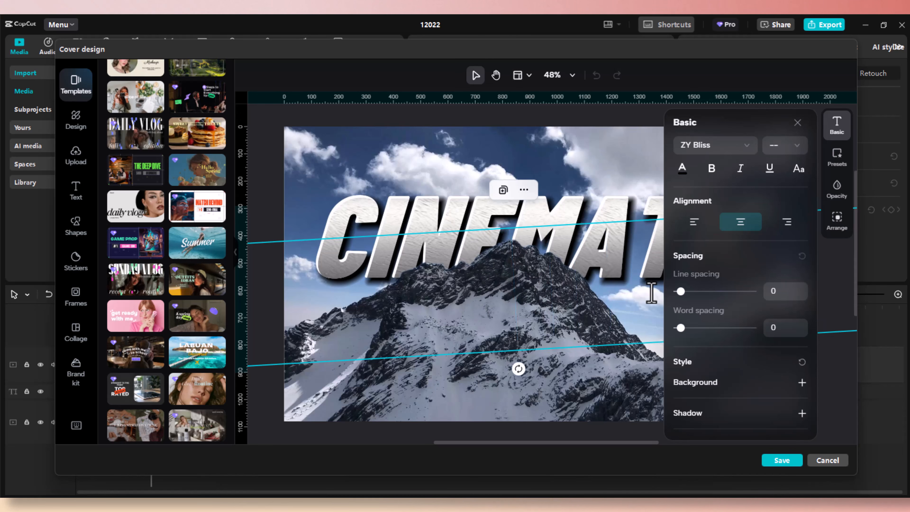
pyautogui.write('WINTER')
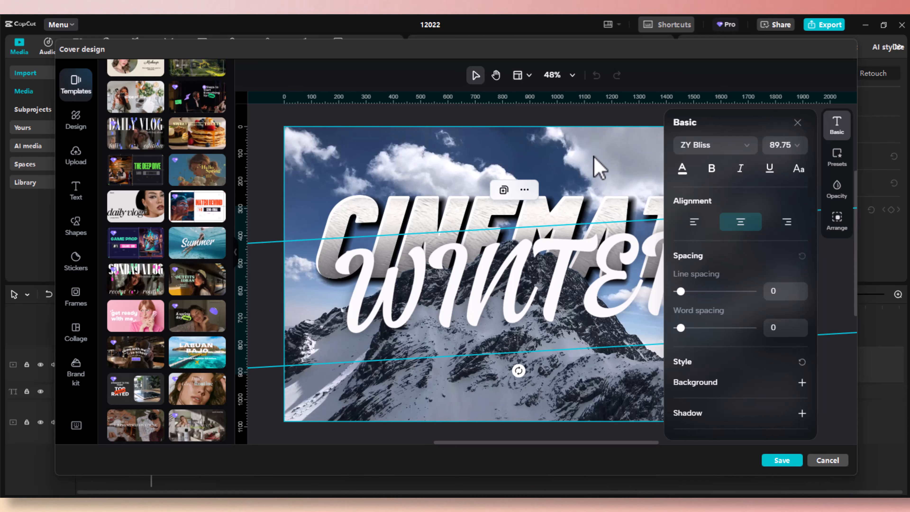
pyautogui.click(796, 148)
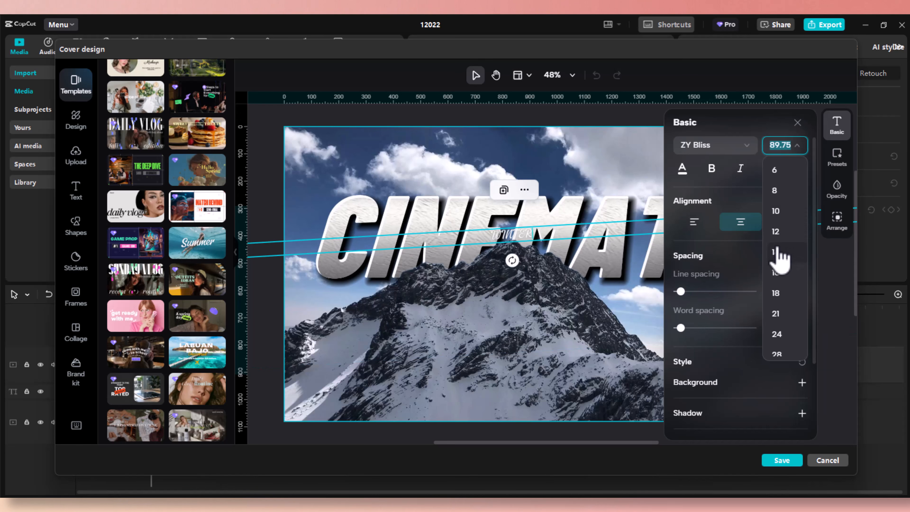
pyautogui.hotkey('ctrl', 'z')
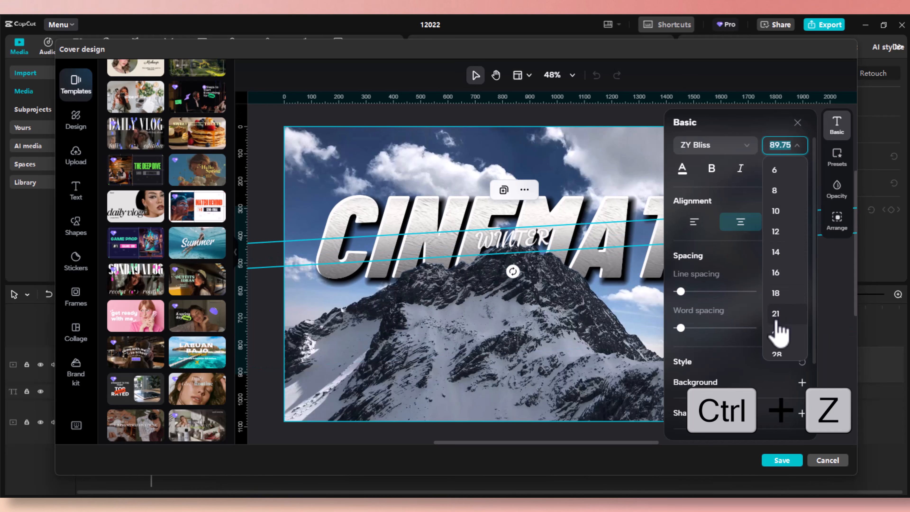
pyautogui.scroll(-3, 781, 315)
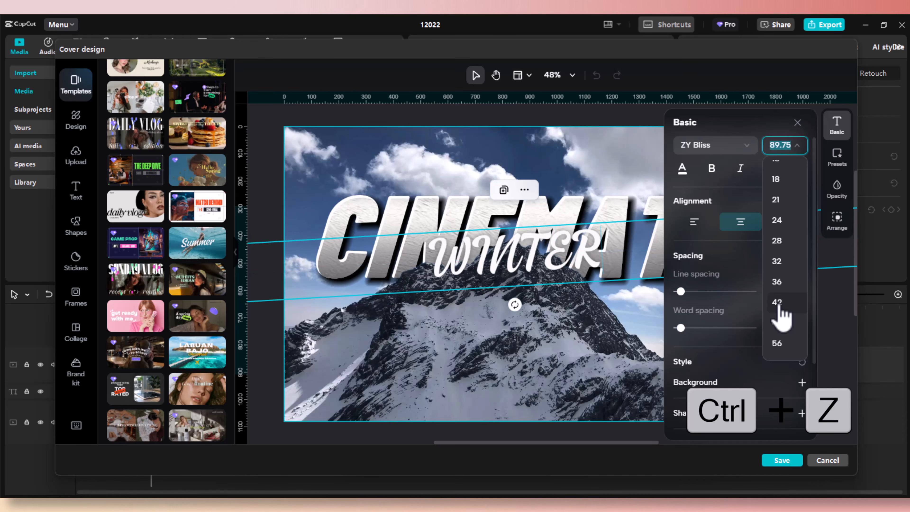
pyautogui.click(777, 324)
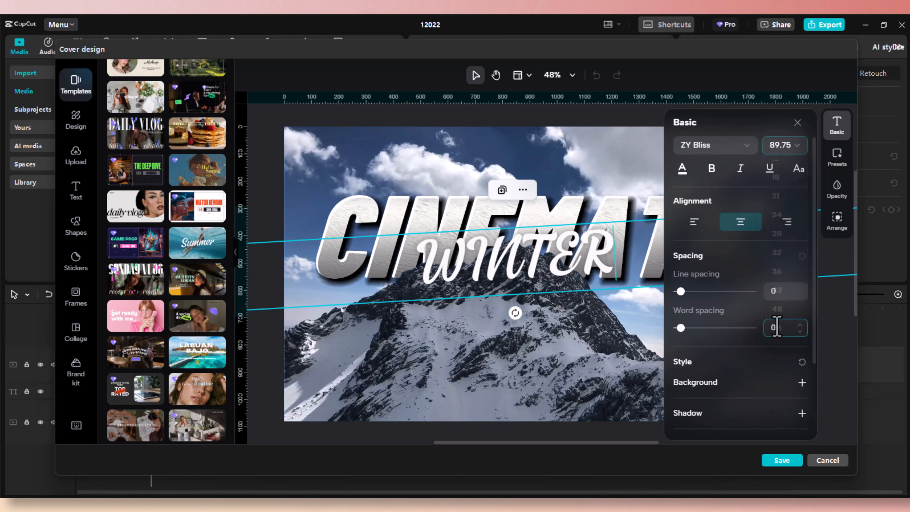
# Undo an accidental mountain background move, then delete the WINTER text.
pyautogui.click(557, 173)
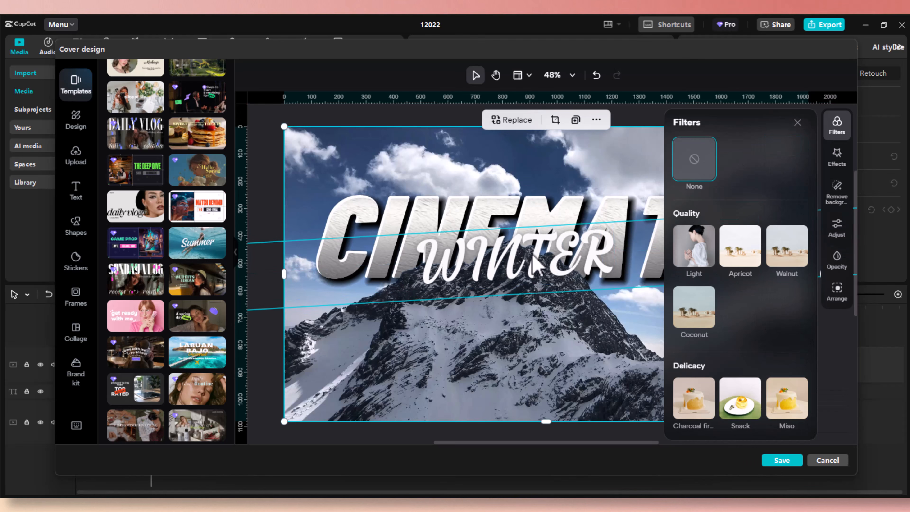
pyautogui.moveTo(532, 254); pyautogui.dragTo(534, 327)
pyautogui.hotkey('ctrl', 'z')
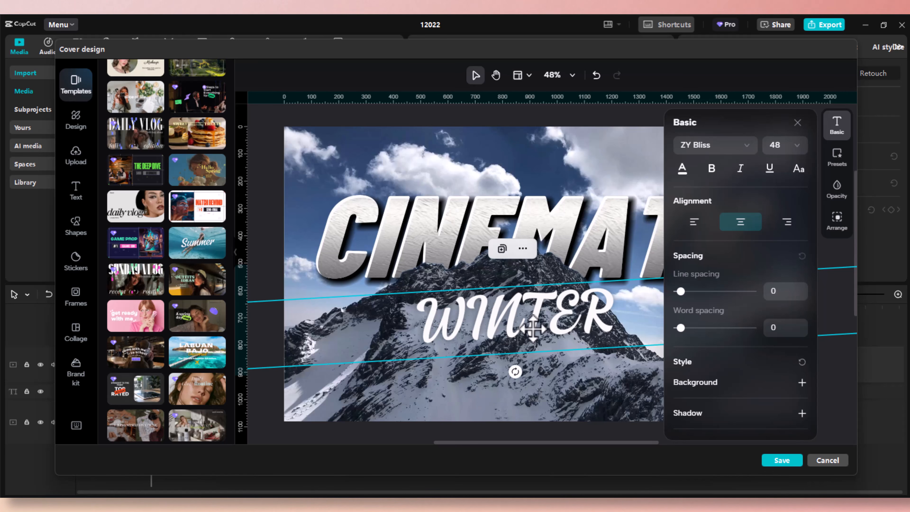
pyautogui.press('Delete')
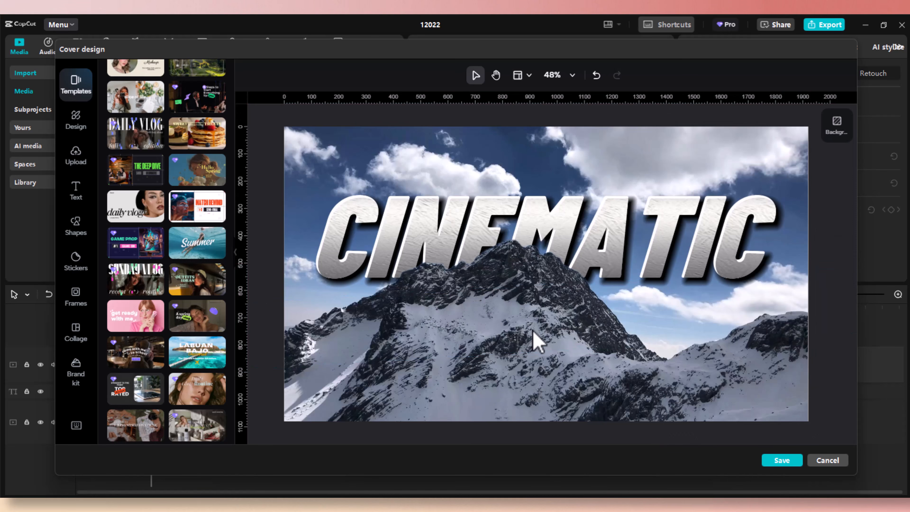
# Apply the Light filter to the mountain background and view the whole cover.
pyautogui.click(534, 342)
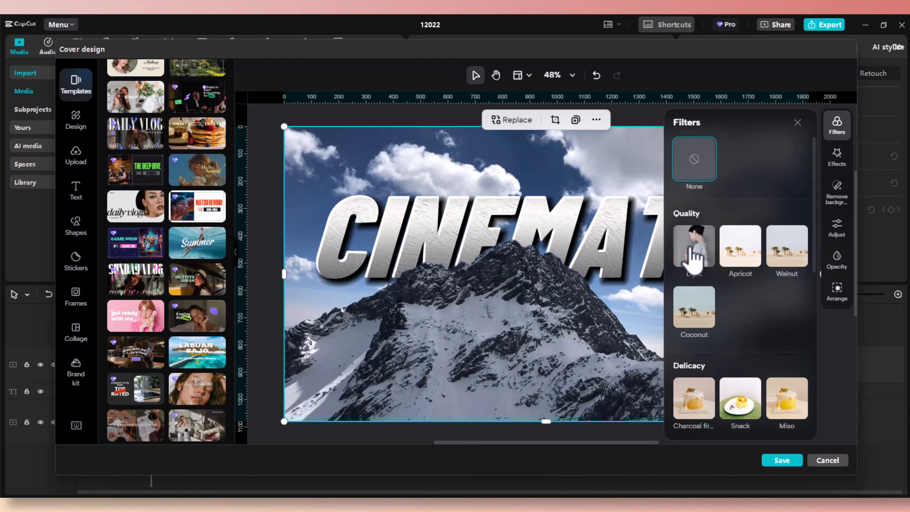
pyautogui.click(694, 256)
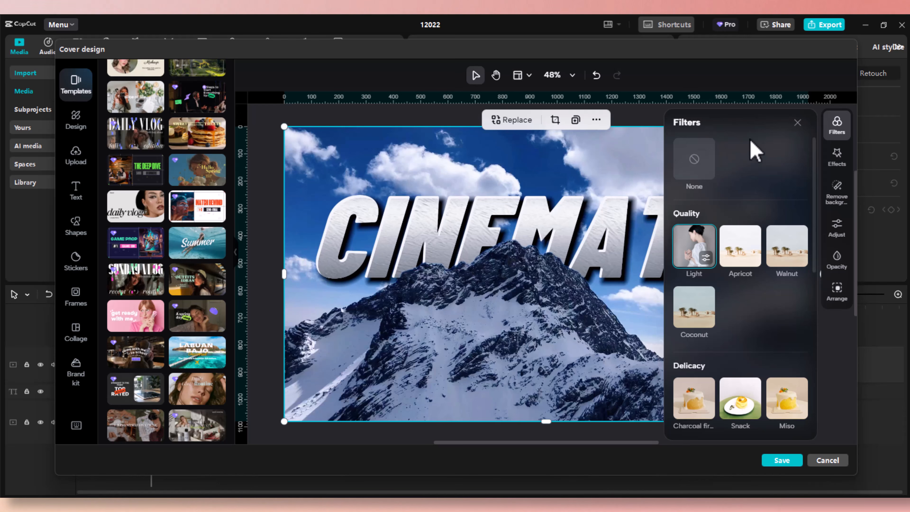
pyautogui.click(799, 128)
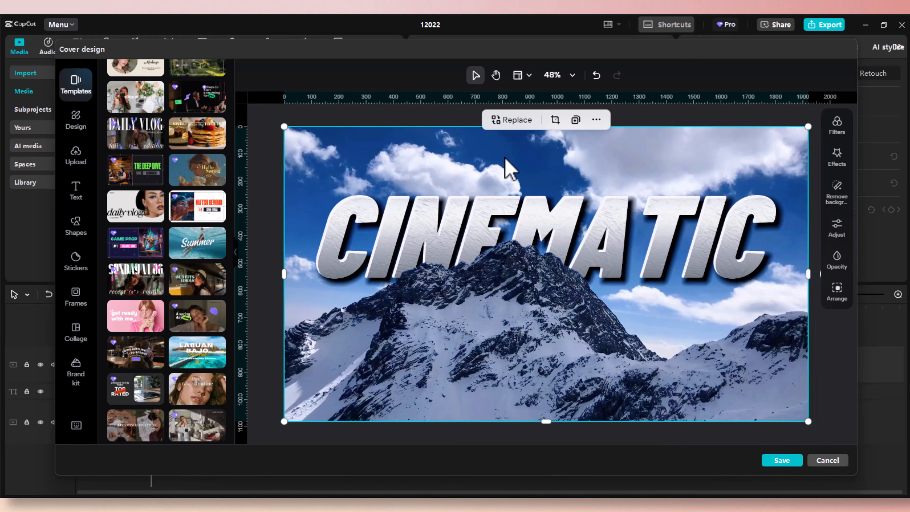
# Preview the Apricot, Walnut, Coconut, Delicacy, Snack and Miso filters on the background.
pyautogui.click(837, 129)
pyautogui.click(740, 251)
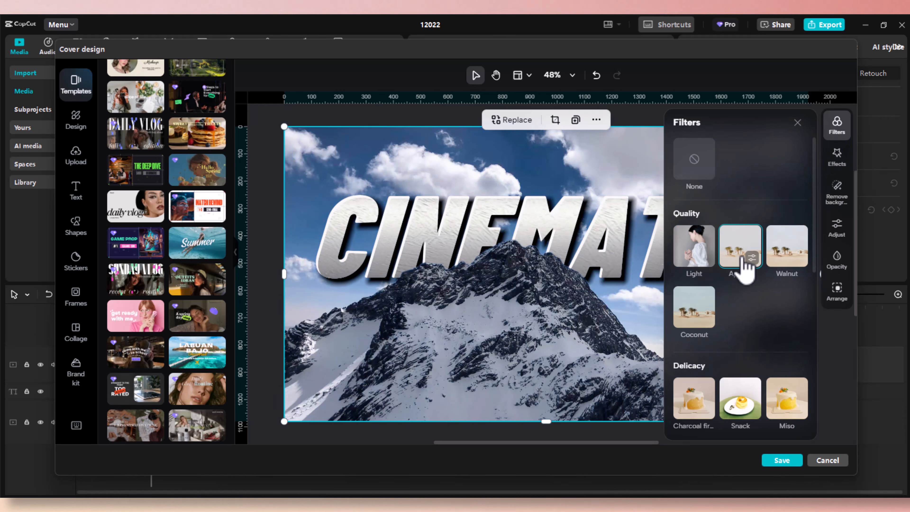
pyautogui.click(788, 260)
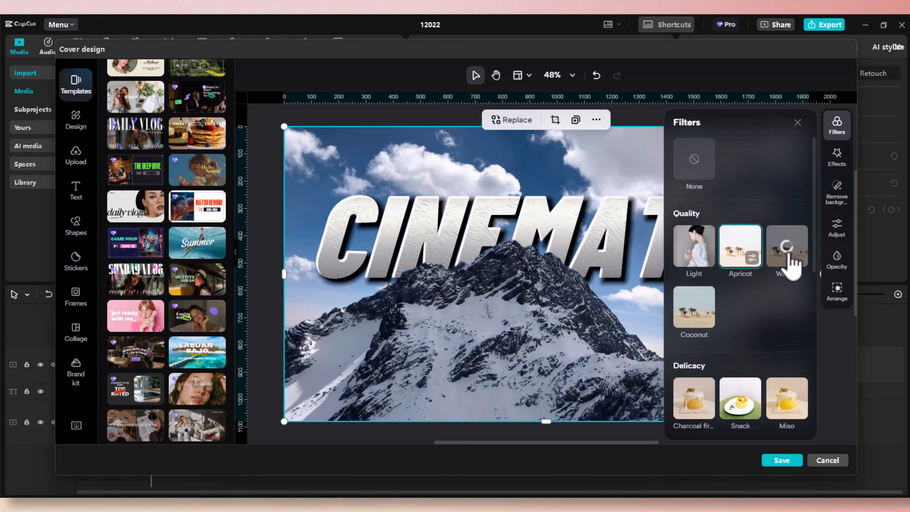
pyautogui.click(697, 314)
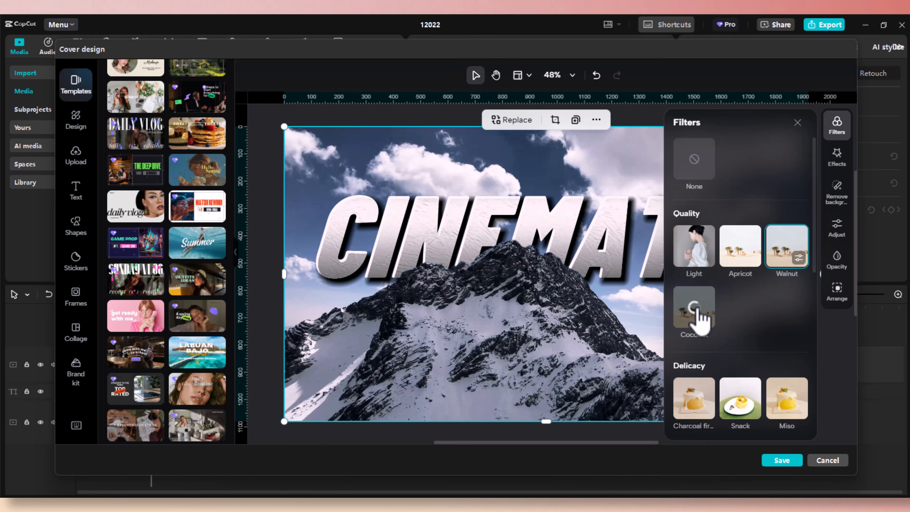
pyautogui.scroll(-2, 752, 319)
pyautogui.scroll(-1, 756, 317)
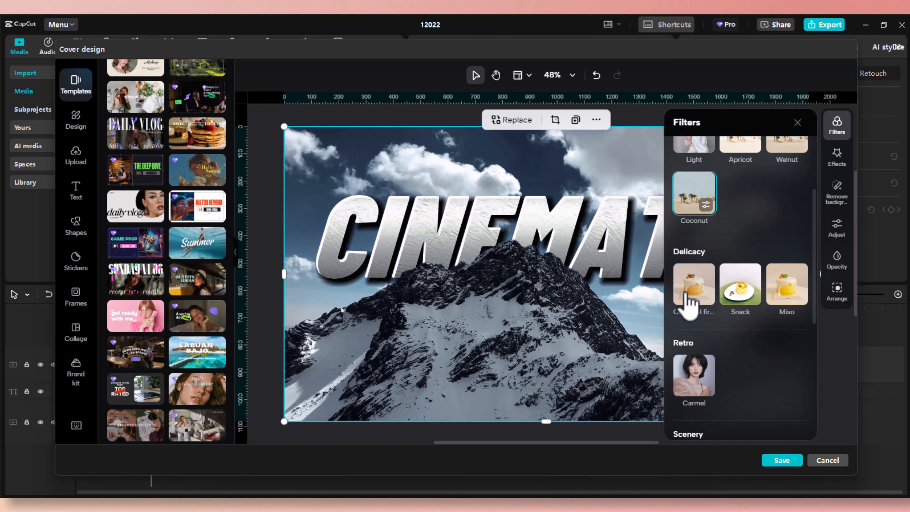
pyautogui.click(685, 297)
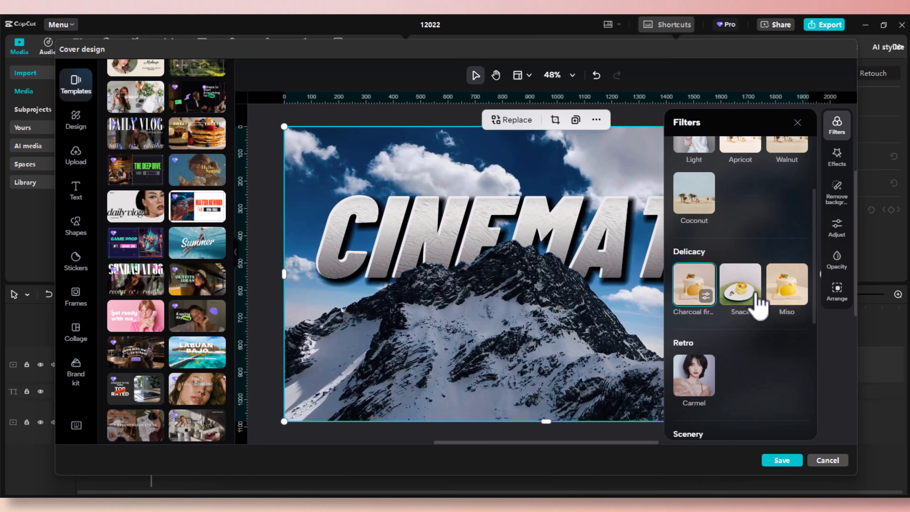
pyautogui.click(738, 291)
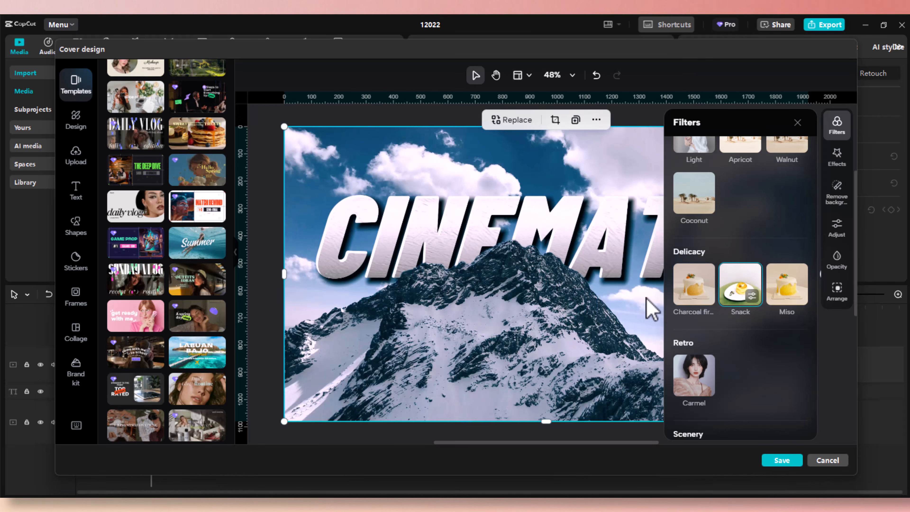
pyautogui.click(783, 299)
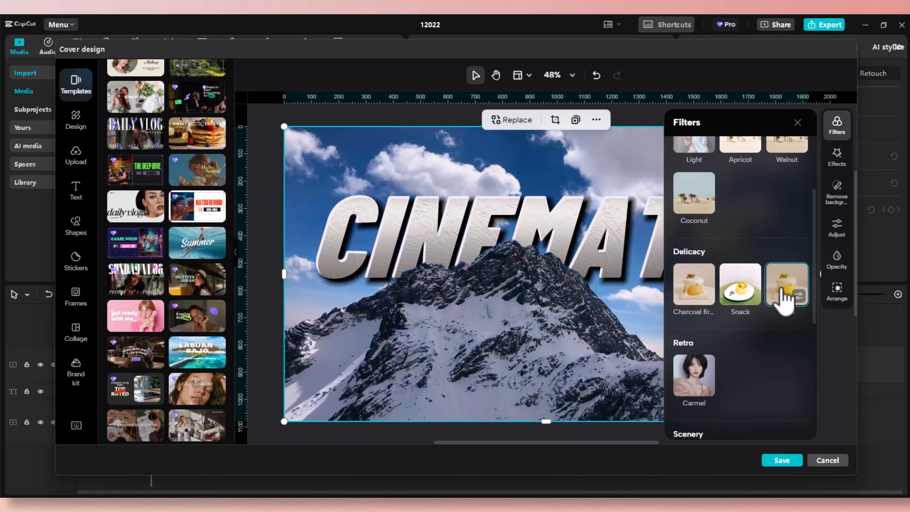
# Preview the Carmel, Lush Green, Swiss, Clear, Brighten, Nature and Fast Furious filters.
pyautogui.scroll(-2, 774, 333)
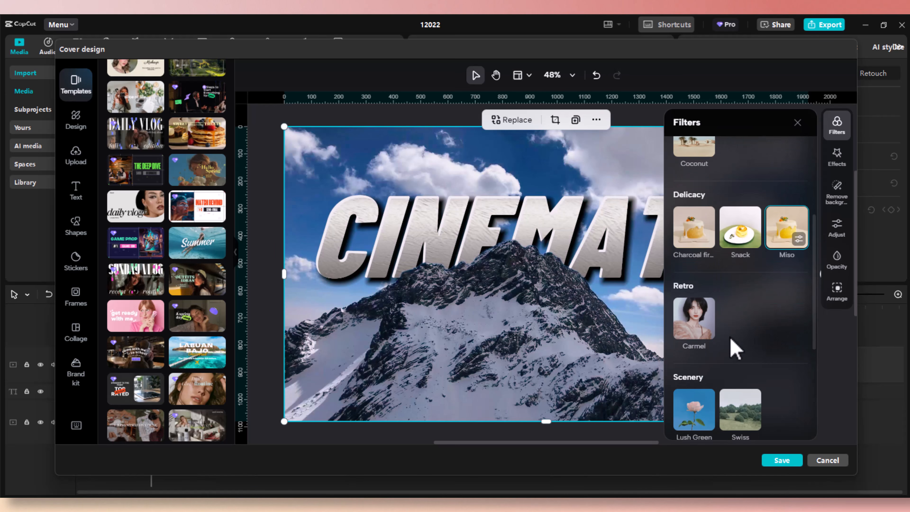
pyautogui.click(695, 335)
pyautogui.scroll(-4, 765, 331)
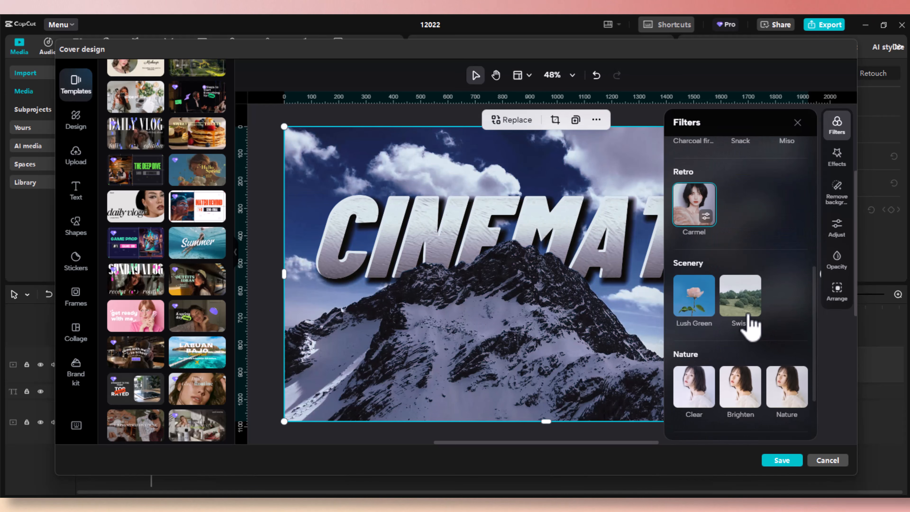
pyautogui.click(702, 306)
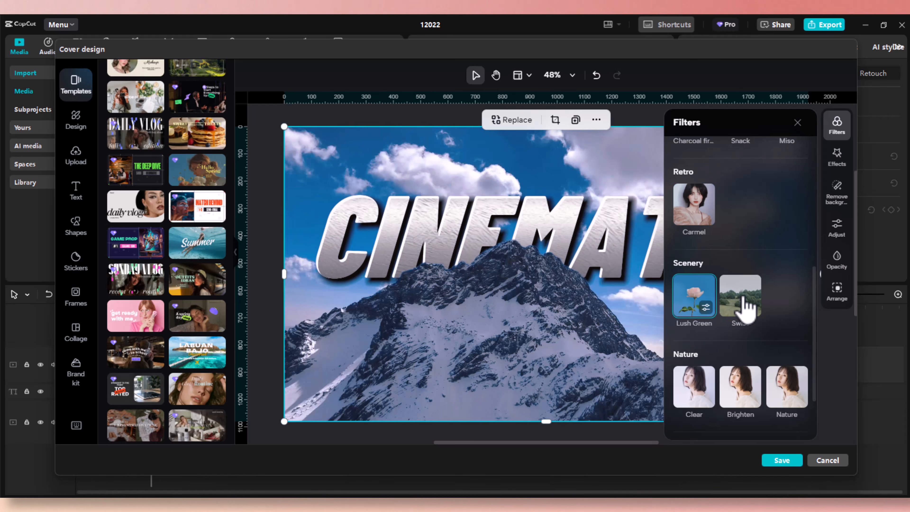
pyautogui.click(746, 307)
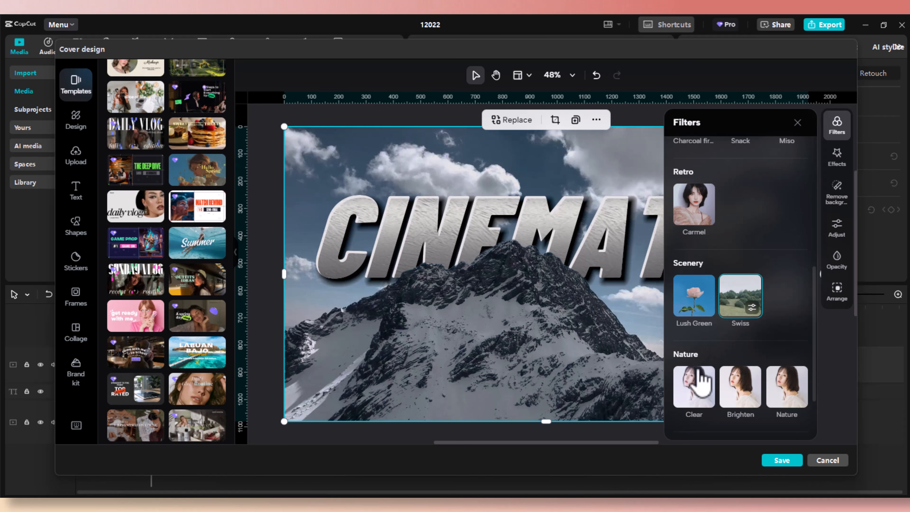
pyautogui.click(693, 387)
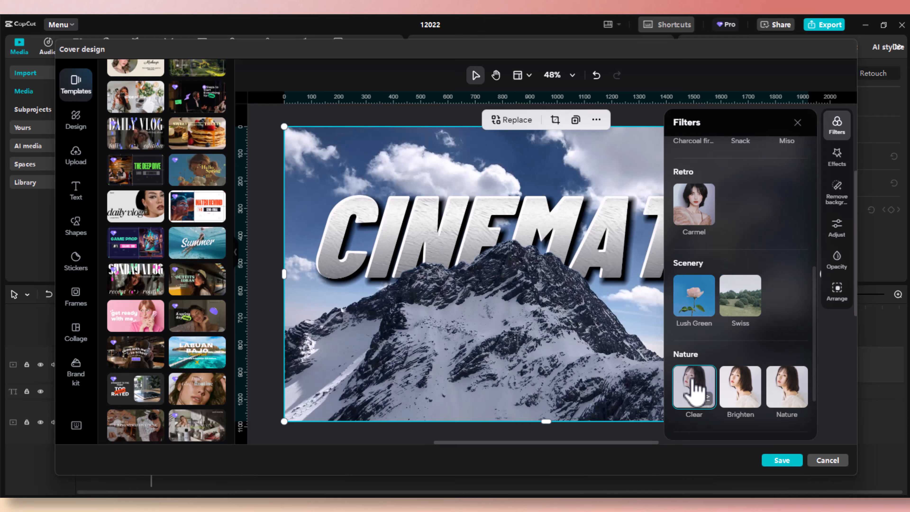
pyautogui.click(737, 393)
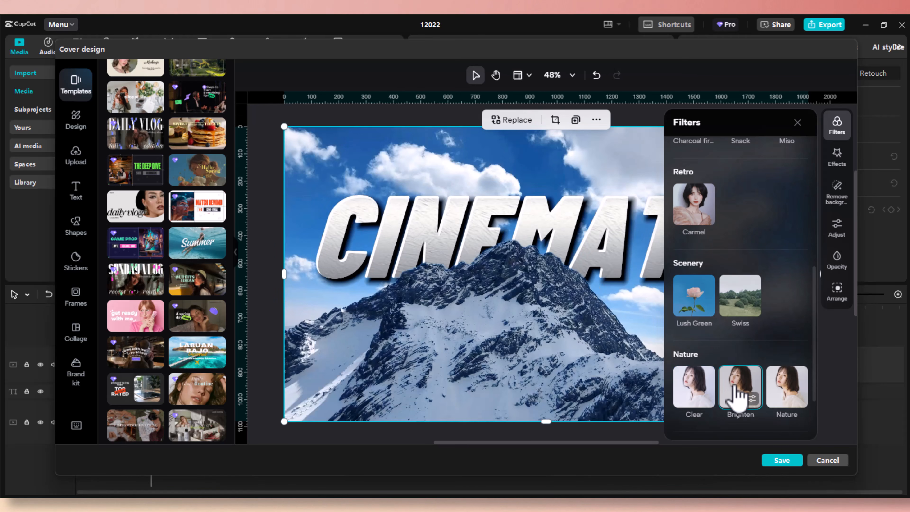
pyautogui.click(789, 390)
pyautogui.scroll(-3, 792, 392)
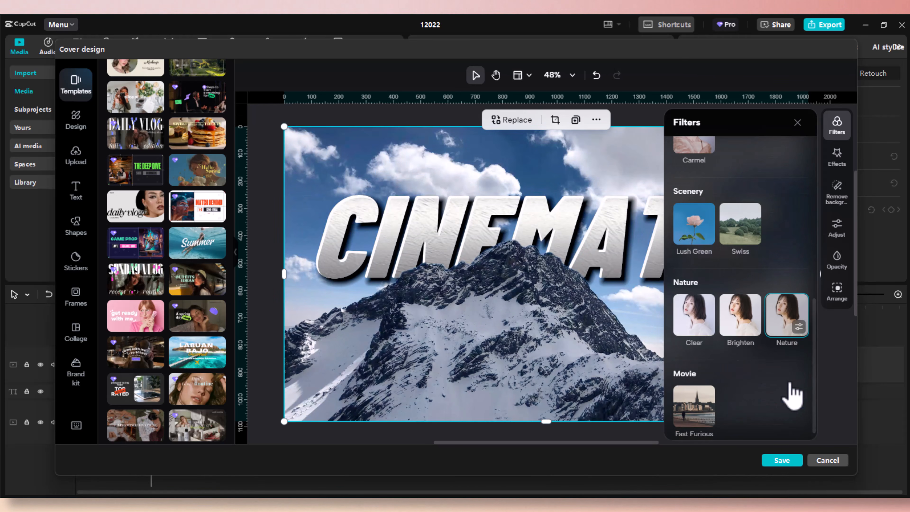
pyautogui.click(704, 400)
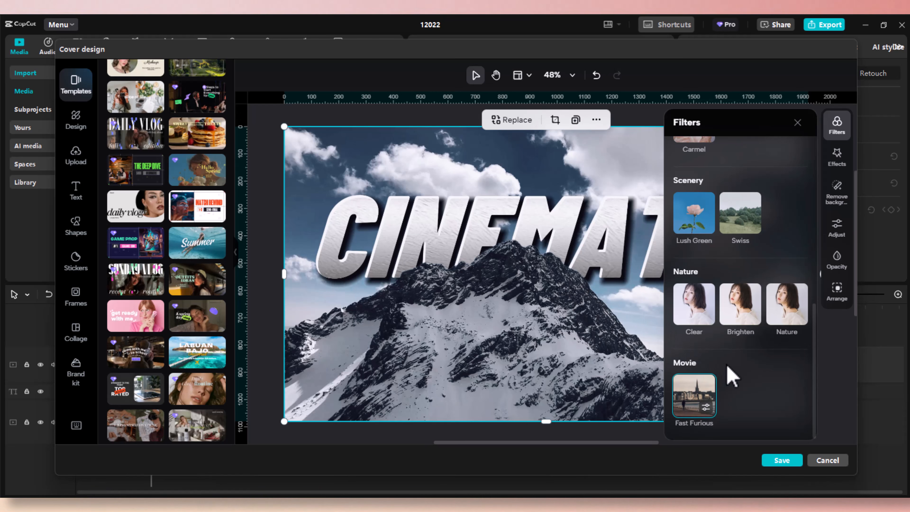
# Settle on the Light filter for the background and review the full cover.
pyautogui.scroll(10, 731, 376)
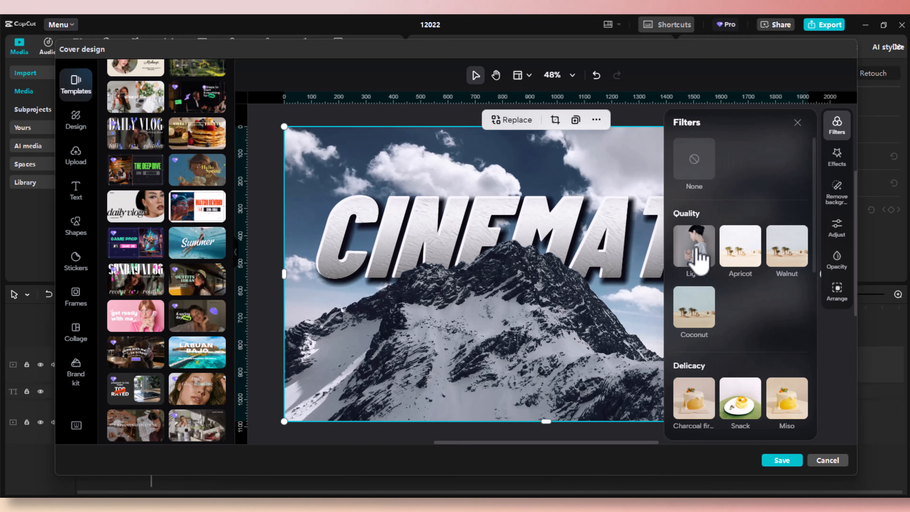
pyautogui.click(698, 255)
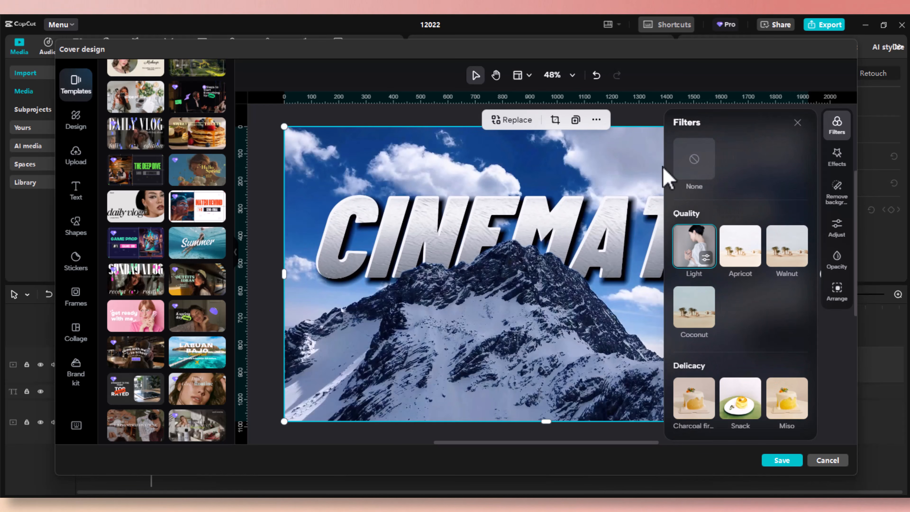
pyautogui.click(797, 123)
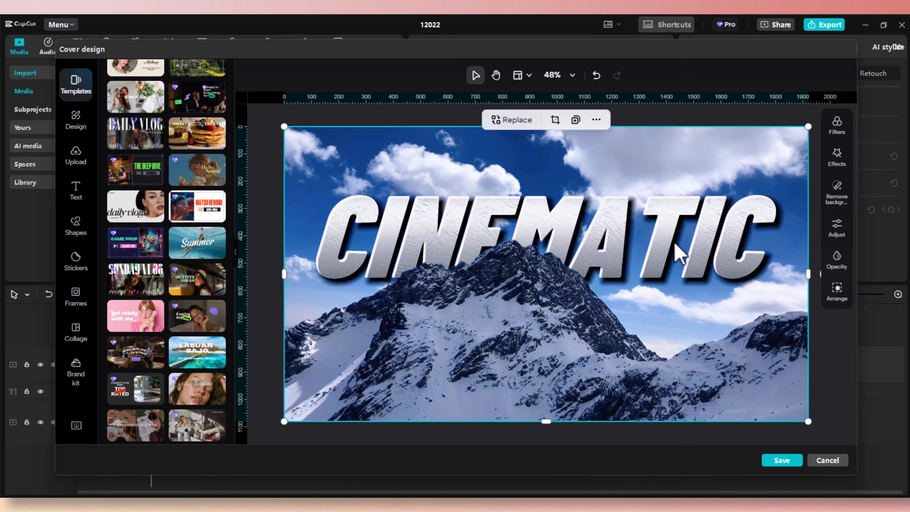
pyautogui.click(837, 125)
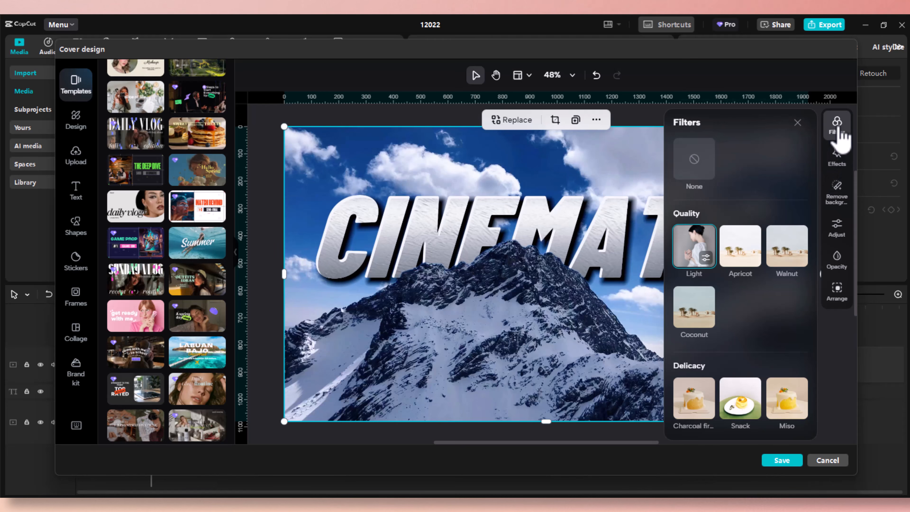
# Try the Fisheye and Wide angle effects on the mountain background.
pyautogui.click(840, 163)
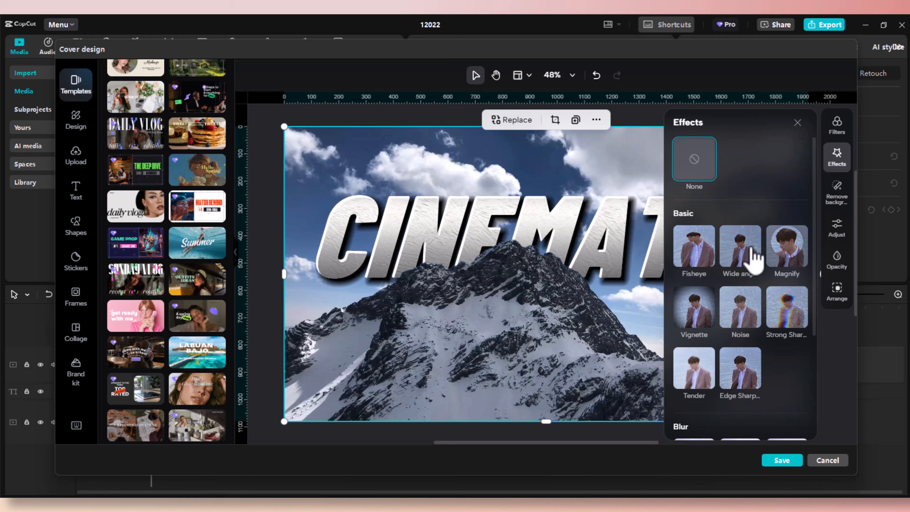
pyautogui.click(692, 256)
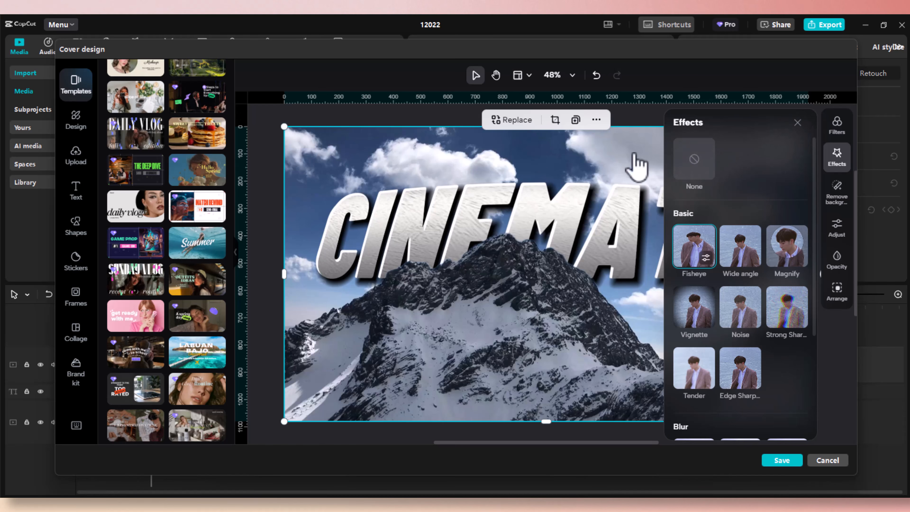
pyautogui.click(797, 122)
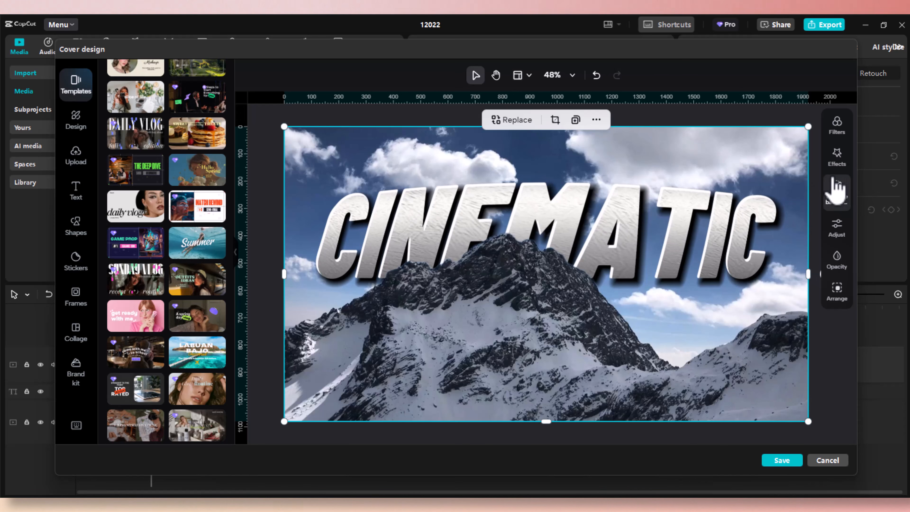
pyautogui.click(837, 162)
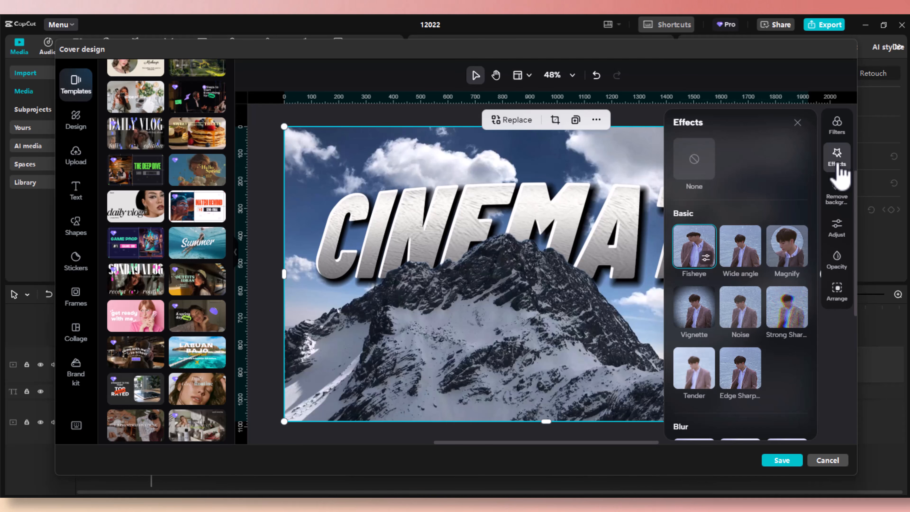
pyautogui.click(753, 265)
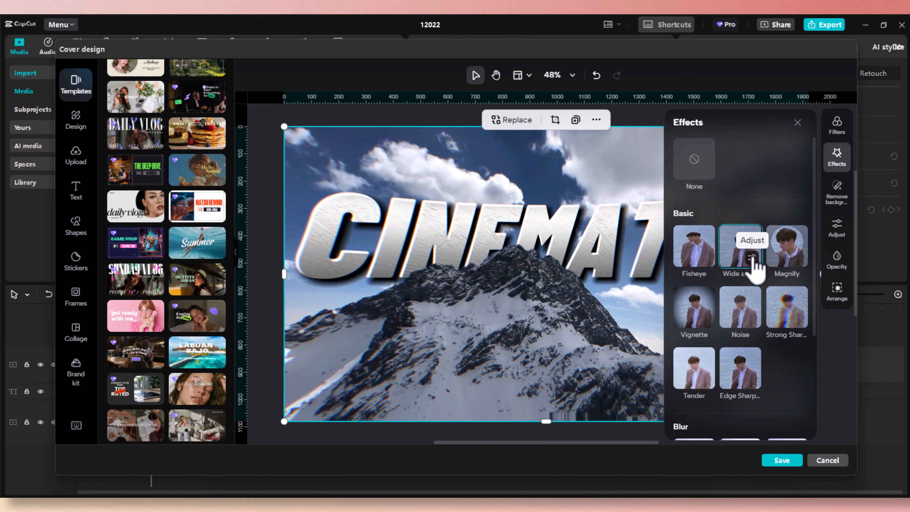
pyautogui.click(799, 124)
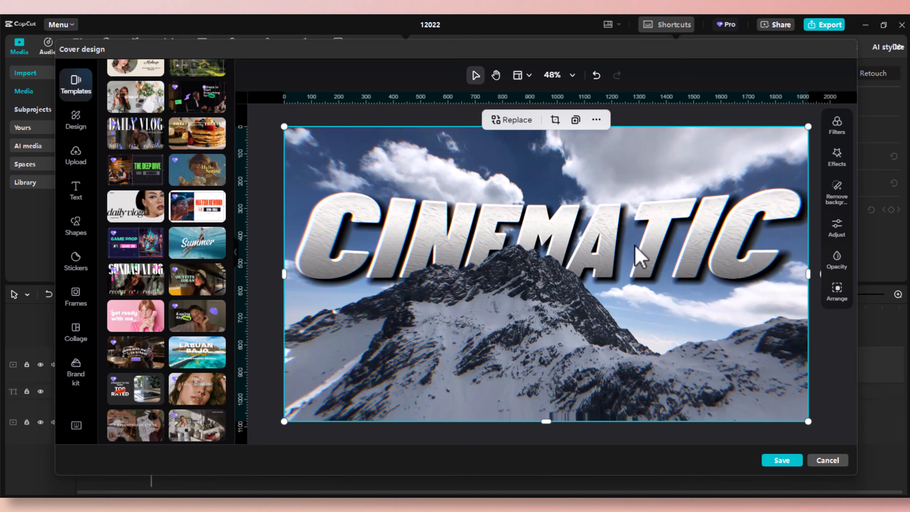
# Try Magnify, then apply the Vignette effect to the background.
pyautogui.click(840, 159)
pyautogui.click(793, 255)
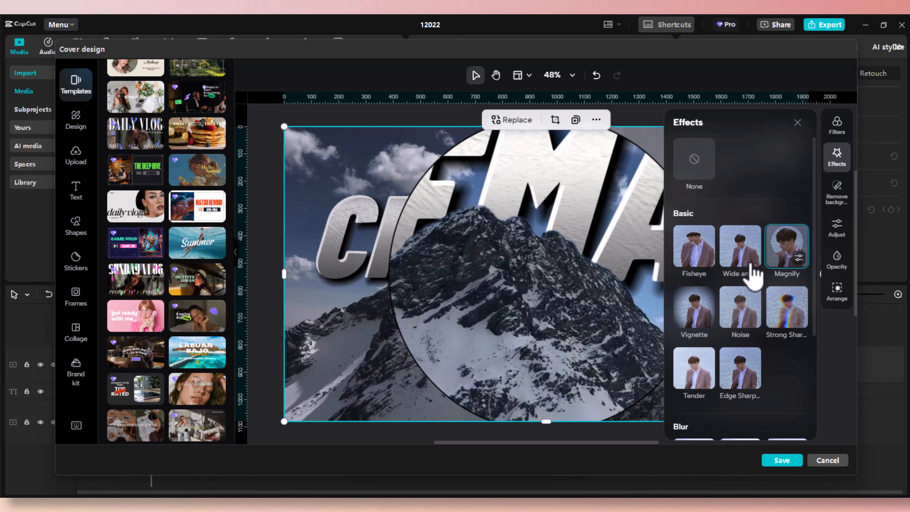
pyautogui.click(692, 316)
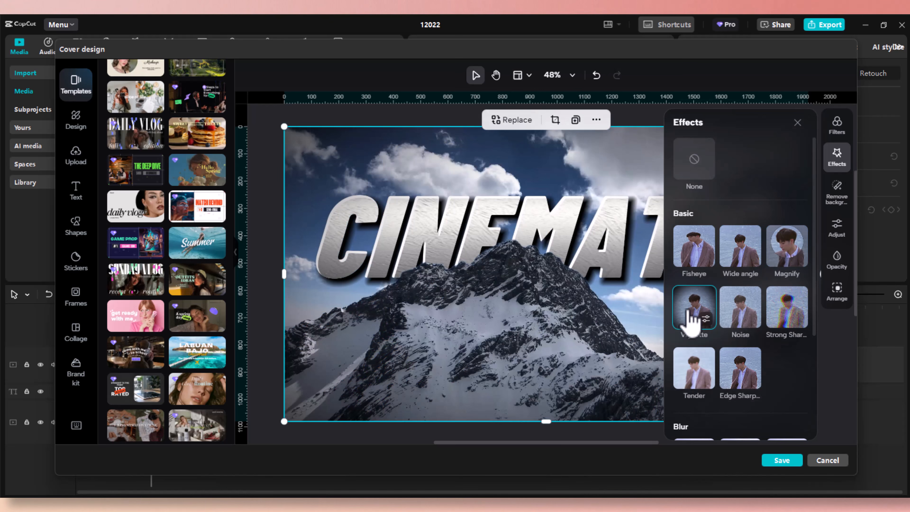
pyautogui.click(797, 122)
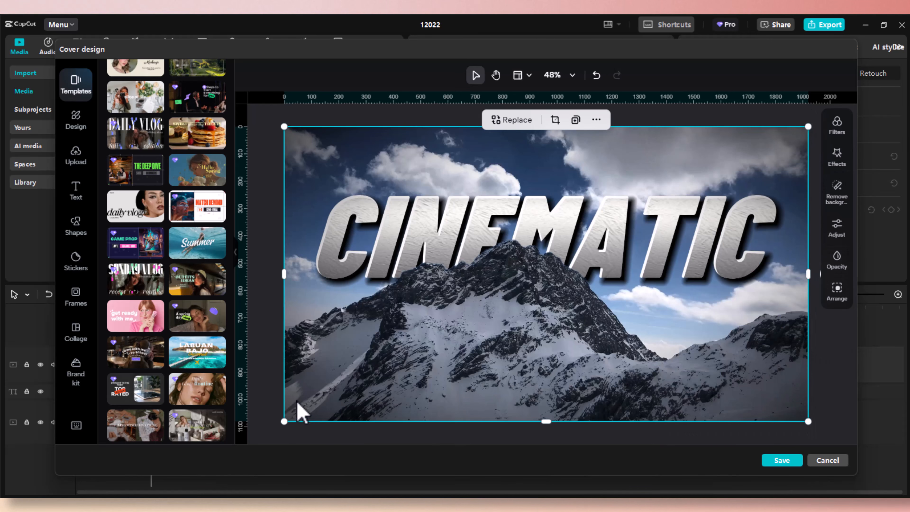
# Preview the Noise, Strong Sharpen, Tender and Edge Sharpen effects on the background.
pyautogui.click(837, 157)
pyautogui.click(743, 318)
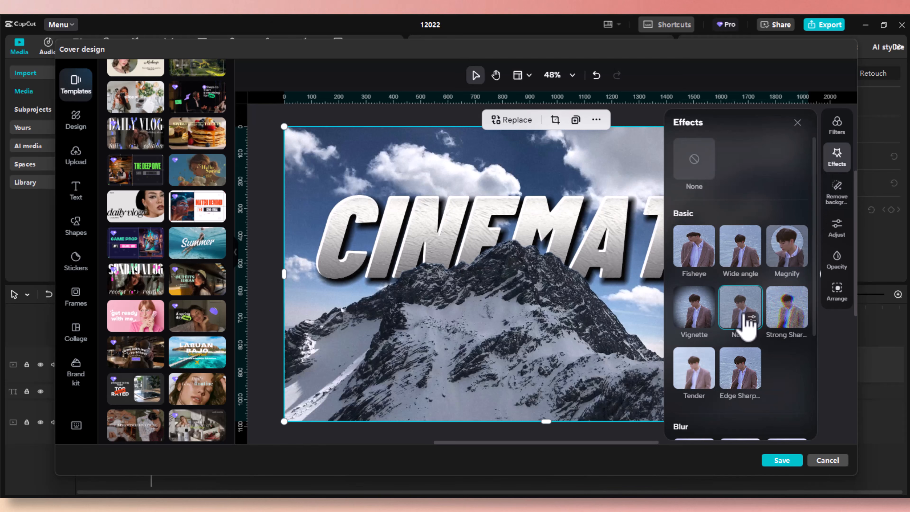
pyautogui.click(787, 316)
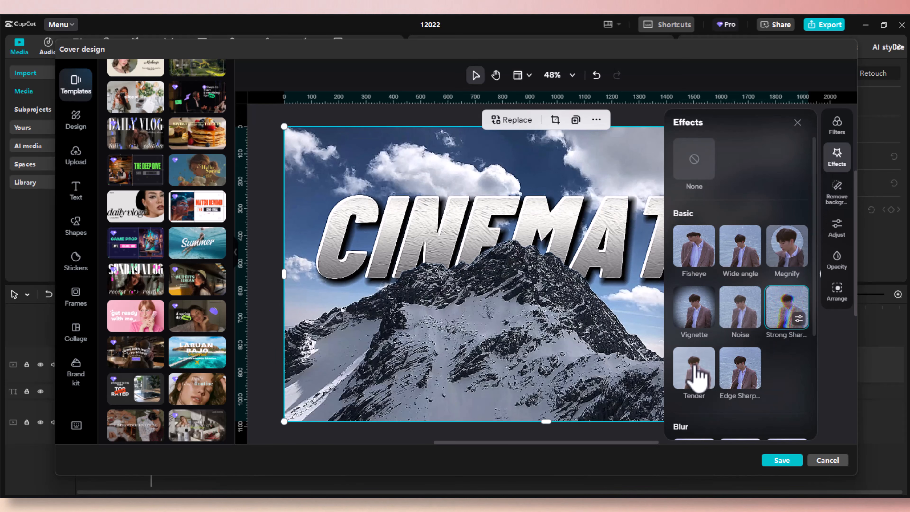
pyautogui.click(694, 374)
pyautogui.scroll(-3, 746, 367)
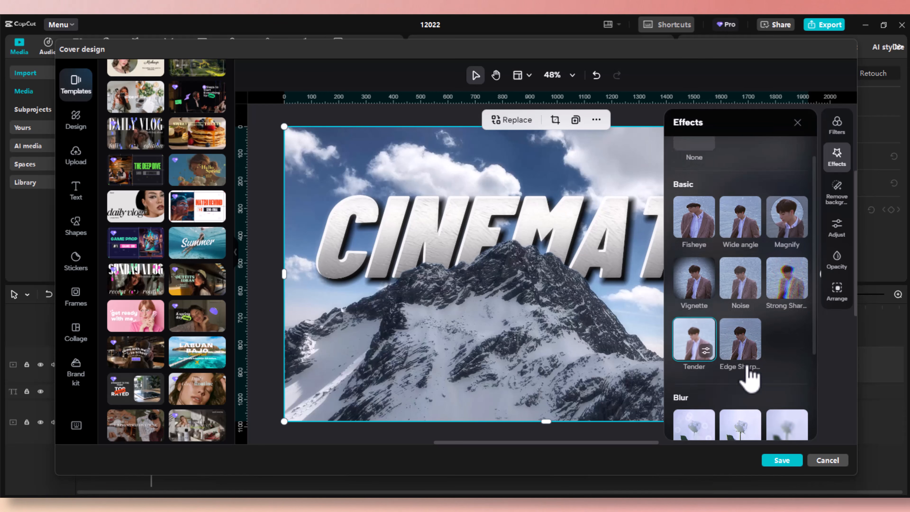
pyautogui.click(745, 257)
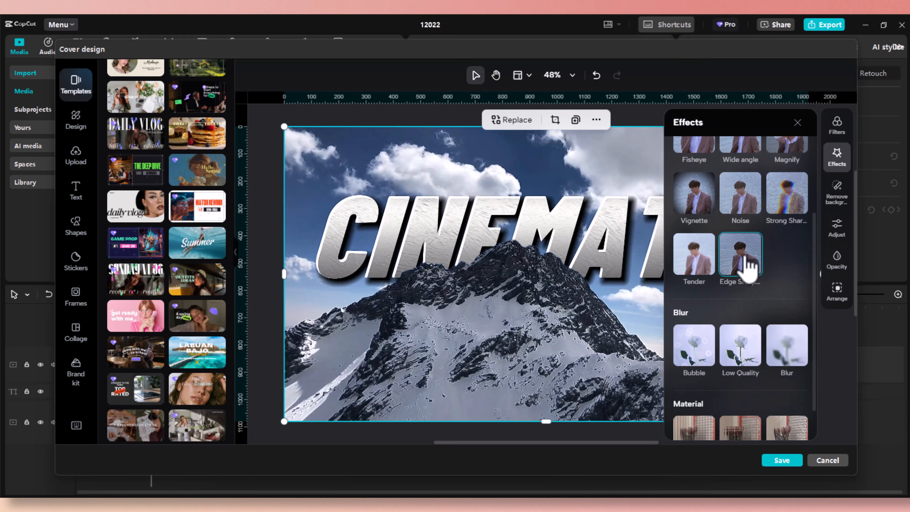
# Preview the Bubble, Low Quality, Blur, Glass 1, Glass 2 and Plastic effects.
pyautogui.click(698, 349)
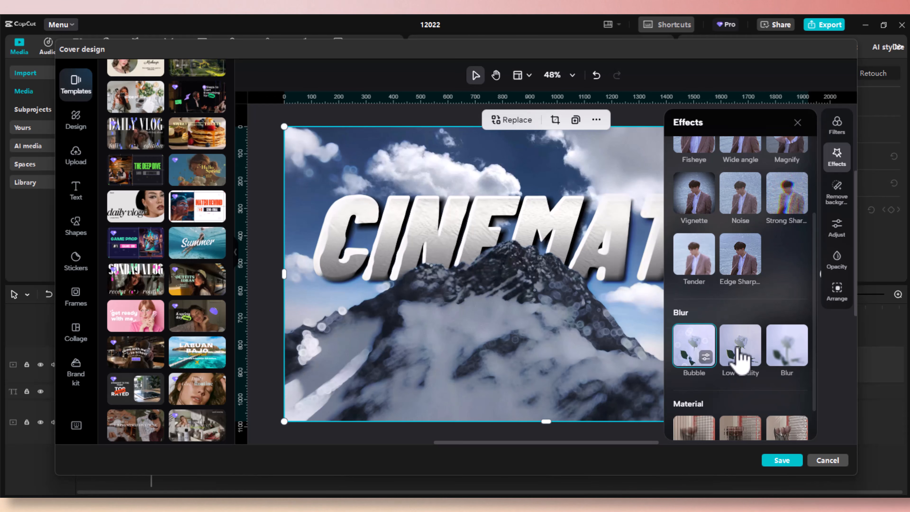
pyautogui.click(740, 357)
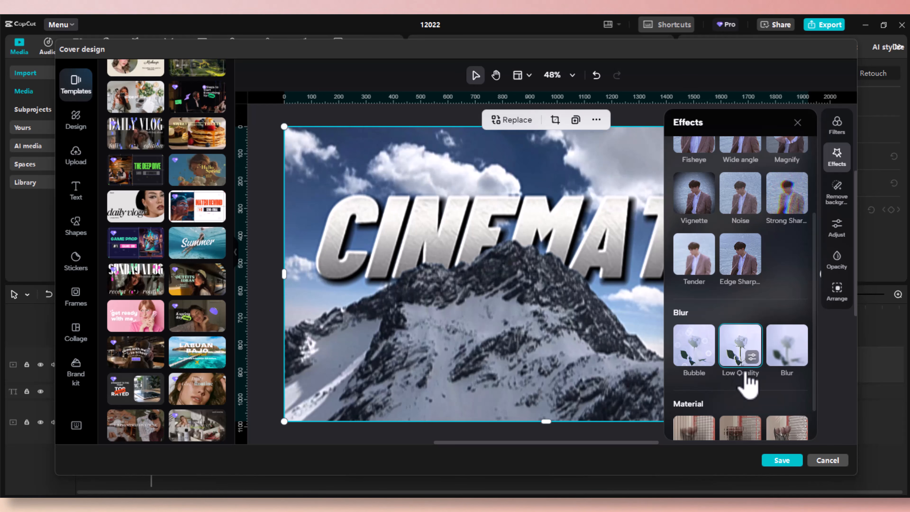
pyautogui.click(789, 355)
pyautogui.scroll(-1, 791, 357)
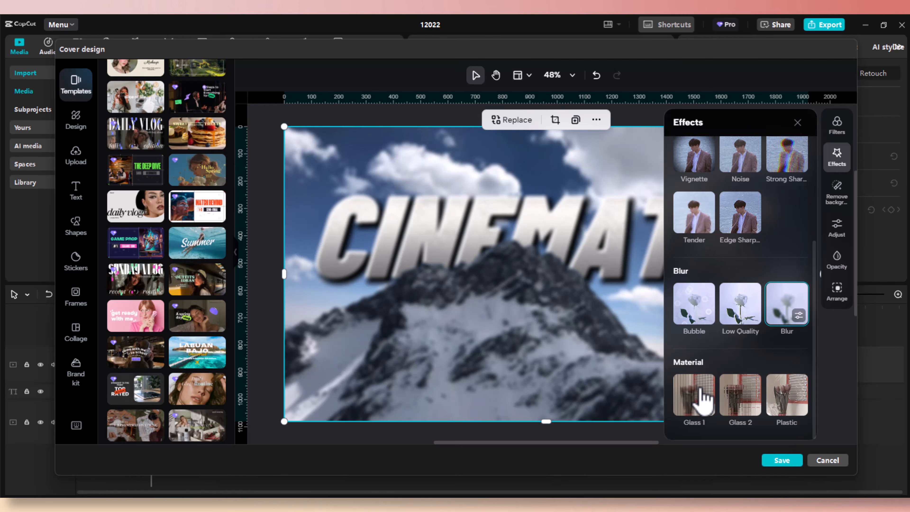
pyautogui.click(698, 398)
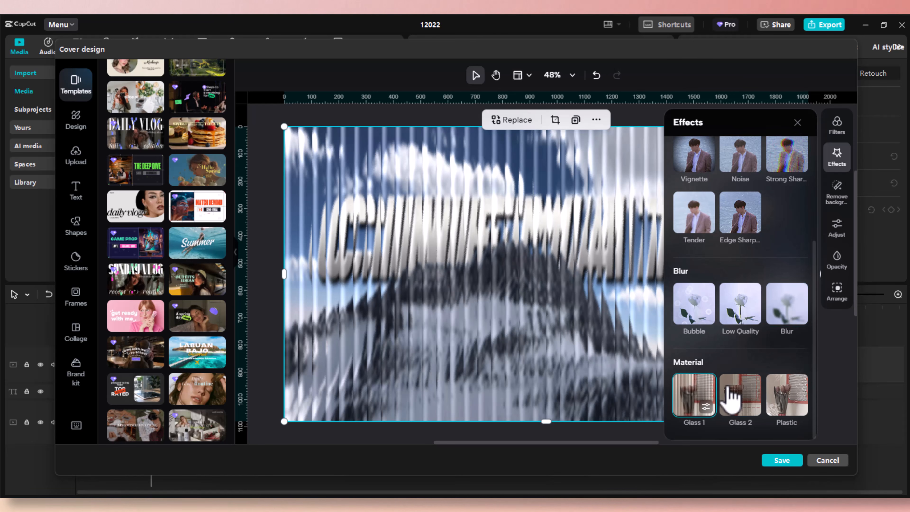
pyautogui.click(732, 399)
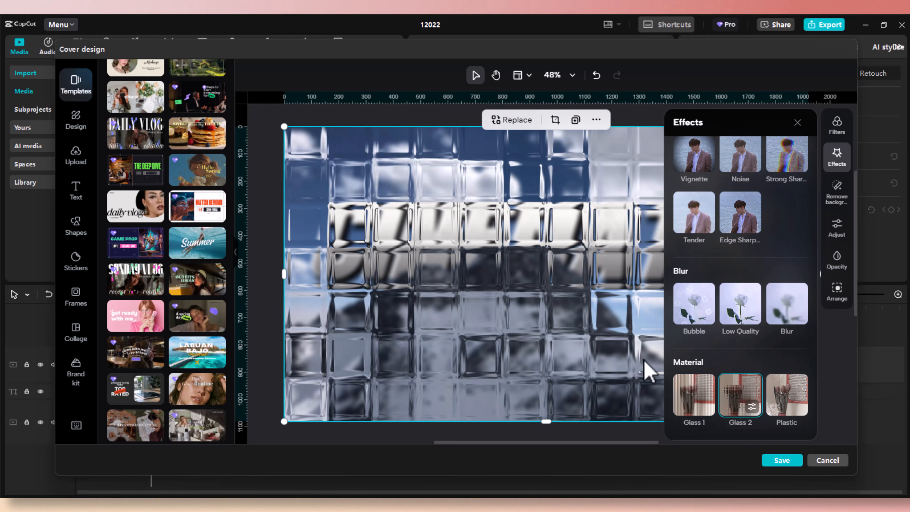
pyautogui.click(784, 405)
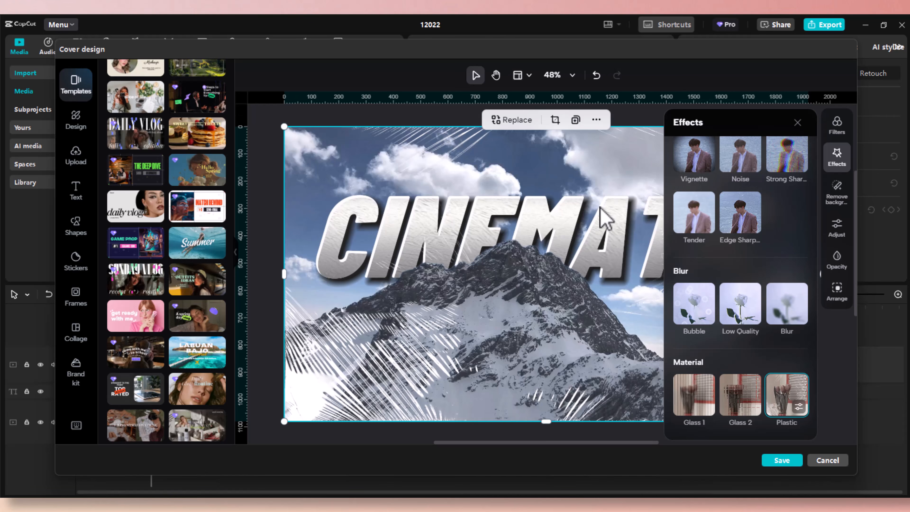
pyautogui.click(798, 123)
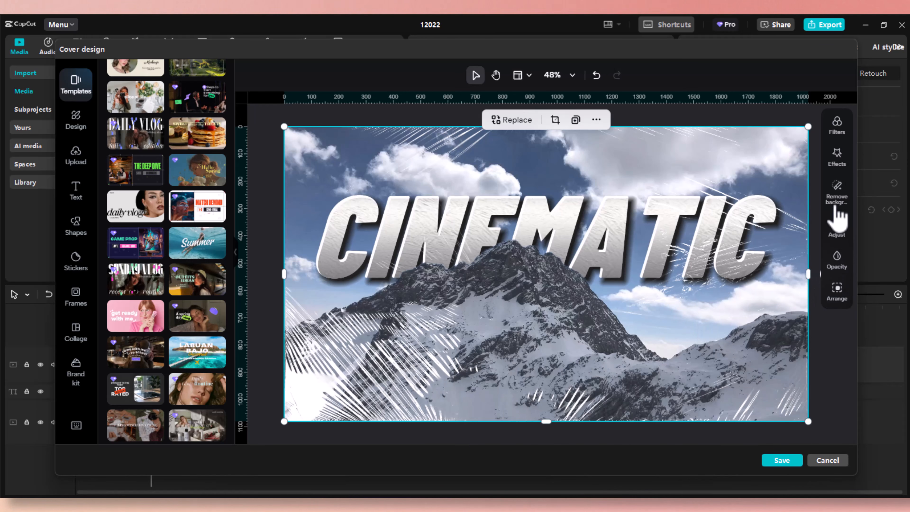
# Reset the background image effect to None.
pyautogui.click(837, 158)
pyautogui.scroll(4, 741, 195)
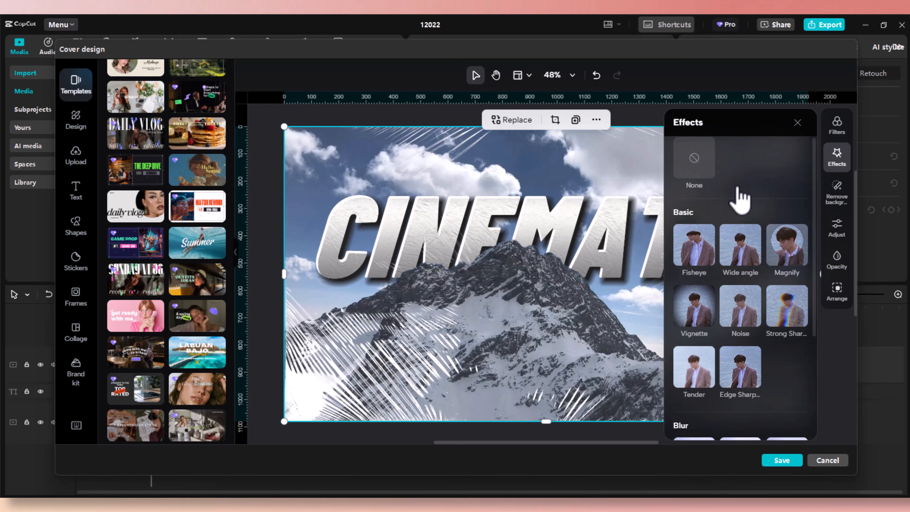
pyautogui.click(695, 163)
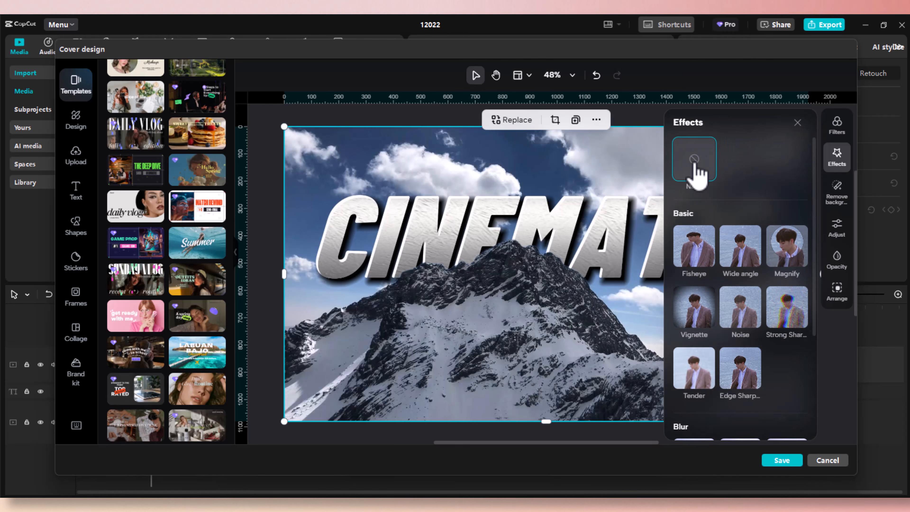
# Review the background's Adjust sliders, raise Saturation, then return it to 0.
pyautogui.click(837, 227)
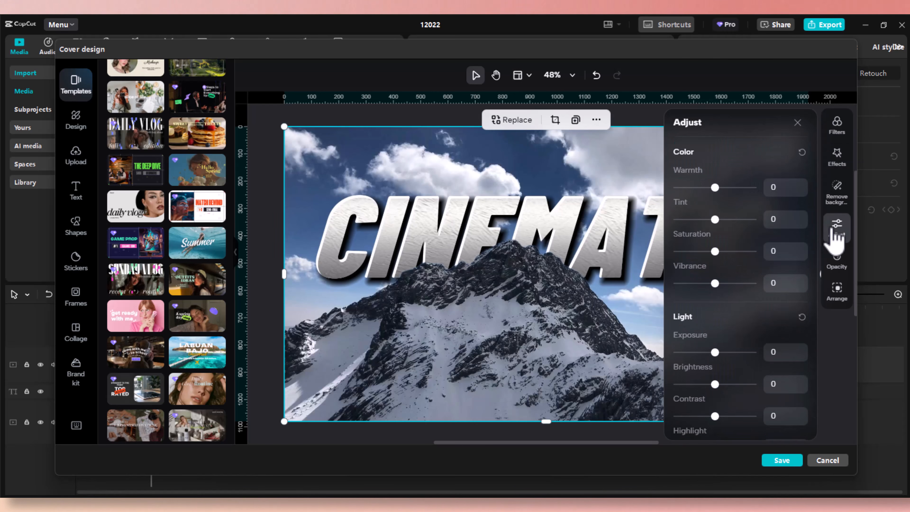
pyautogui.scroll(-5, 737, 319)
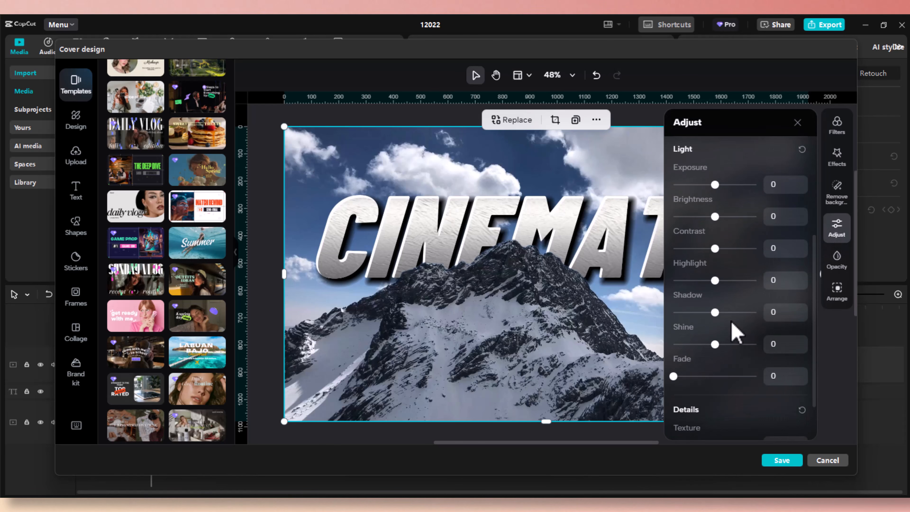
pyautogui.scroll(-2, 735, 329)
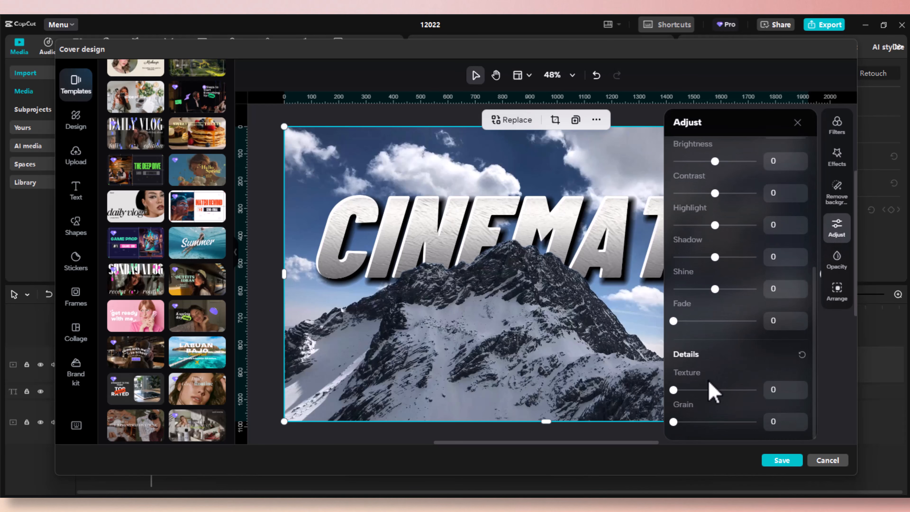
pyautogui.scroll(4, 723, 358)
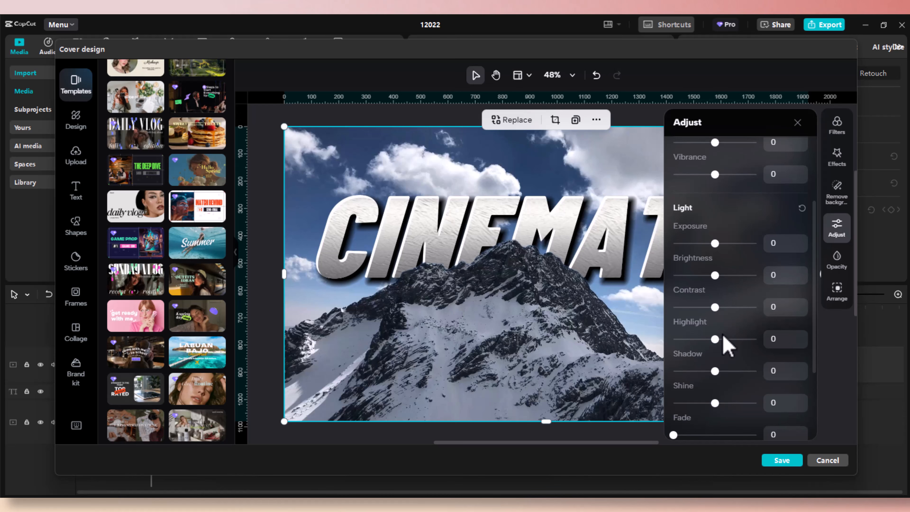
pyautogui.scroll(-2, 724, 337)
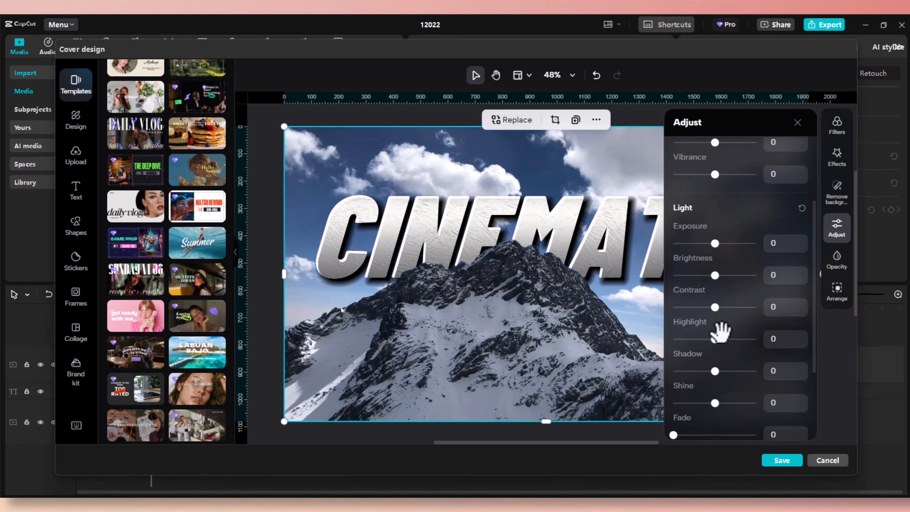
pyautogui.scroll(4, 720, 332)
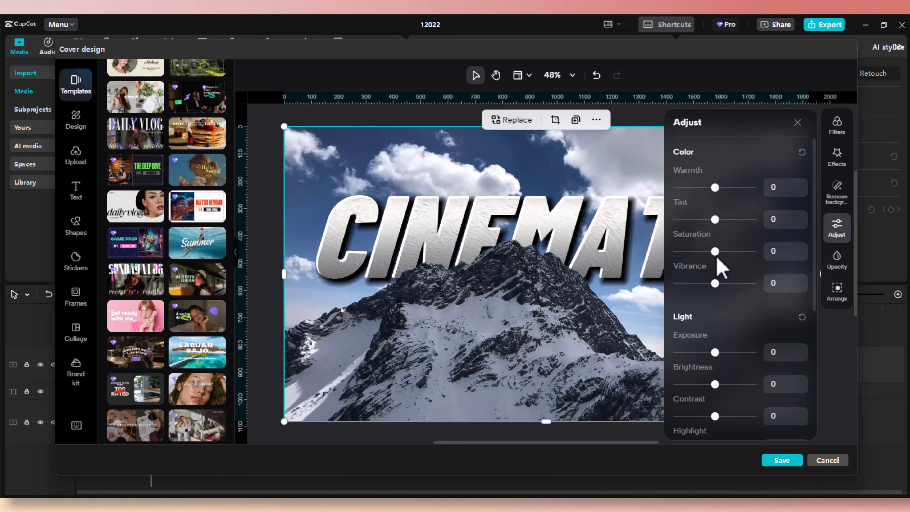
pyautogui.moveTo(715, 251); pyautogui.dragTo(750, 251)
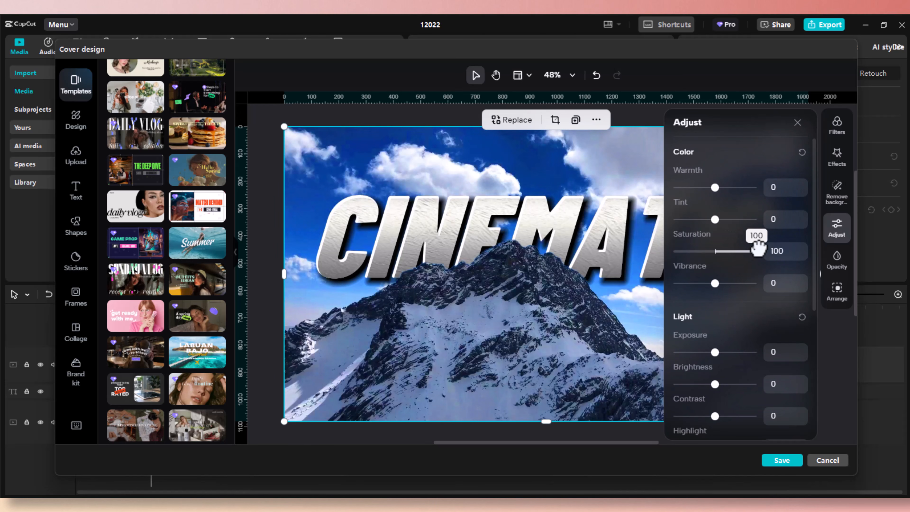
pyautogui.moveTo(757, 248); pyautogui.dragTo(719, 276)
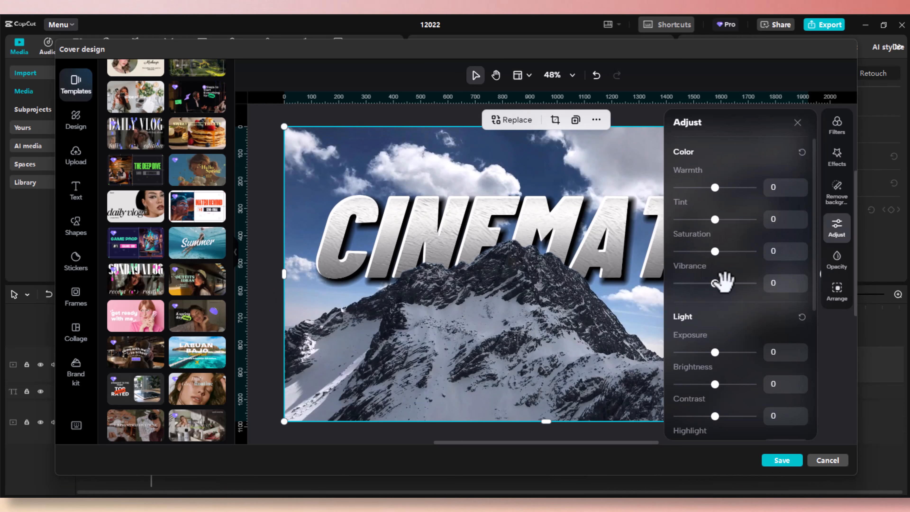
# Test the background opacity slider, keep it at 100%, and check the Arrange options.
pyautogui.click(837, 261)
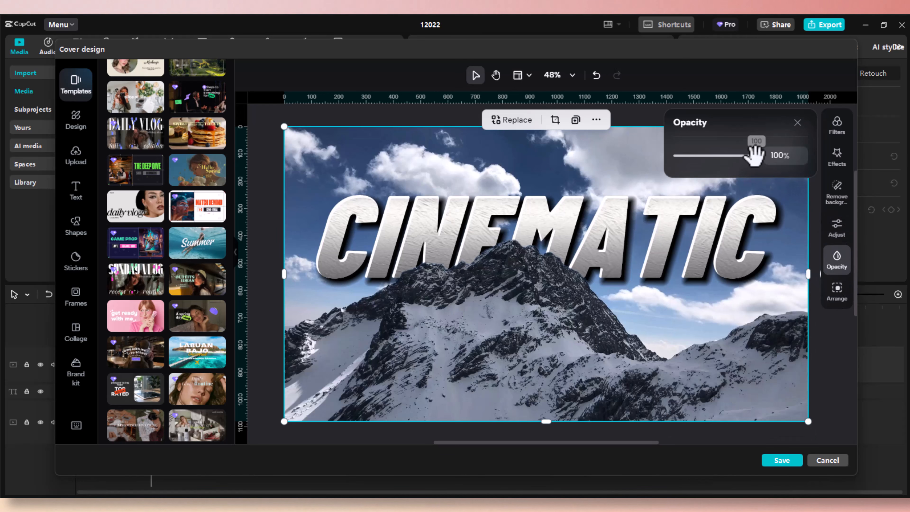
pyautogui.moveTo(752, 154); pyautogui.dragTo(778, 179)
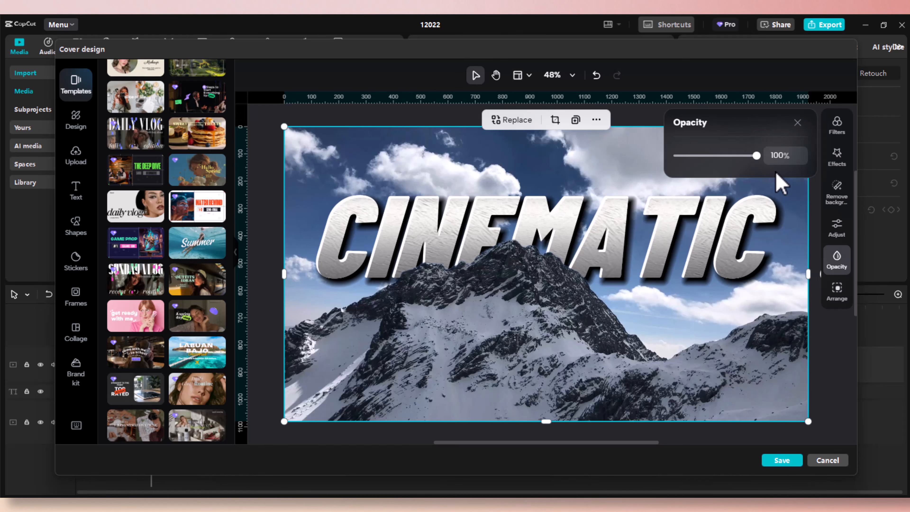
pyautogui.click(798, 122)
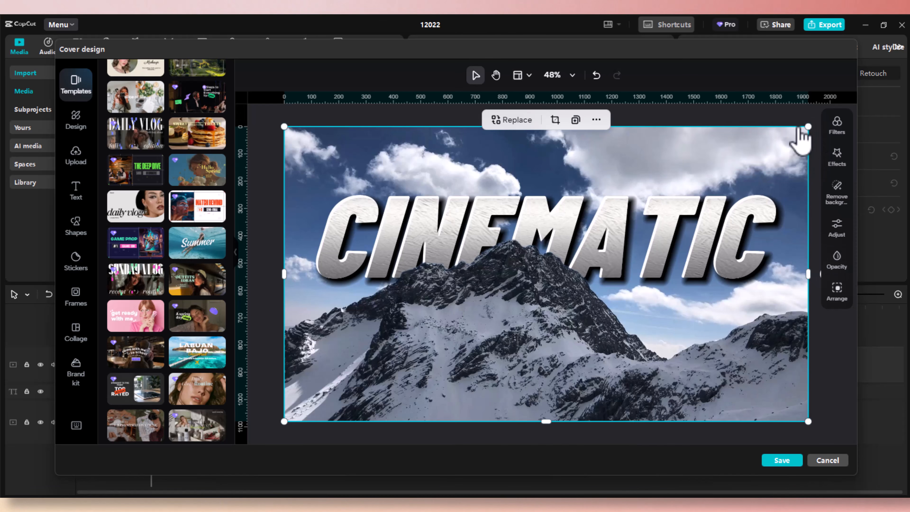
pyautogui.click(837, 290)
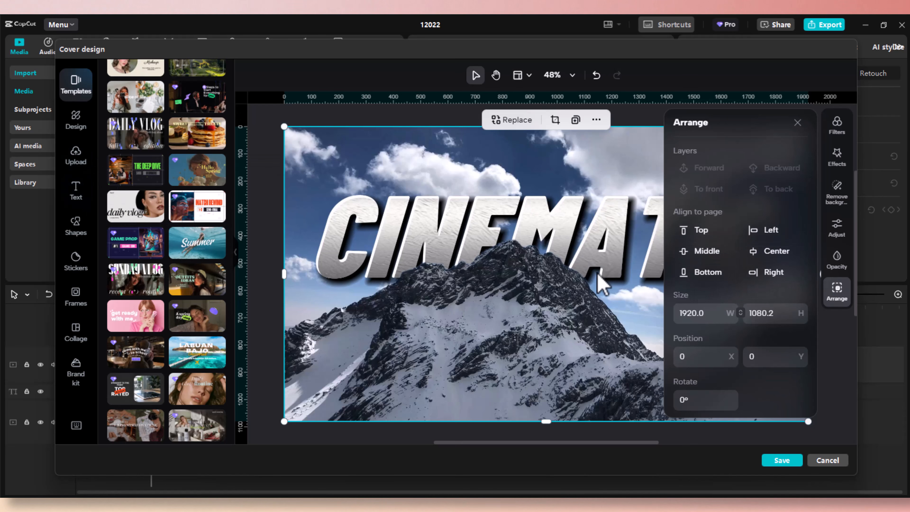
pyautogui.click(798, 123)
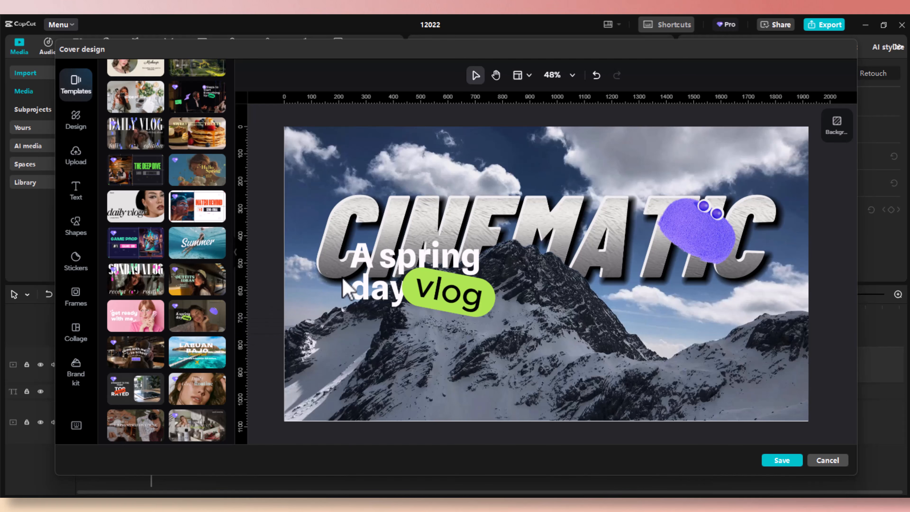
# Align the green vlog sticker to the page's Top and Left (position 27, 0).
pyautogui.click(423, 300)
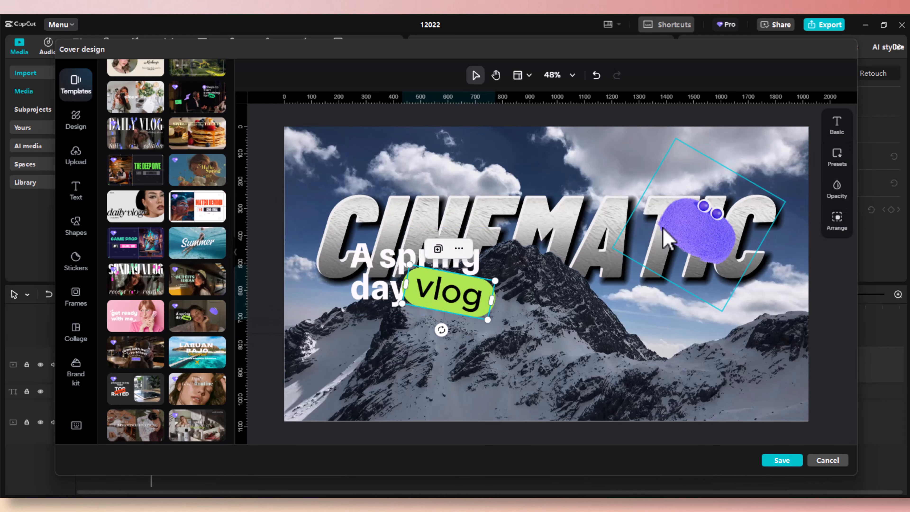
pyautogui.click(835, 219)
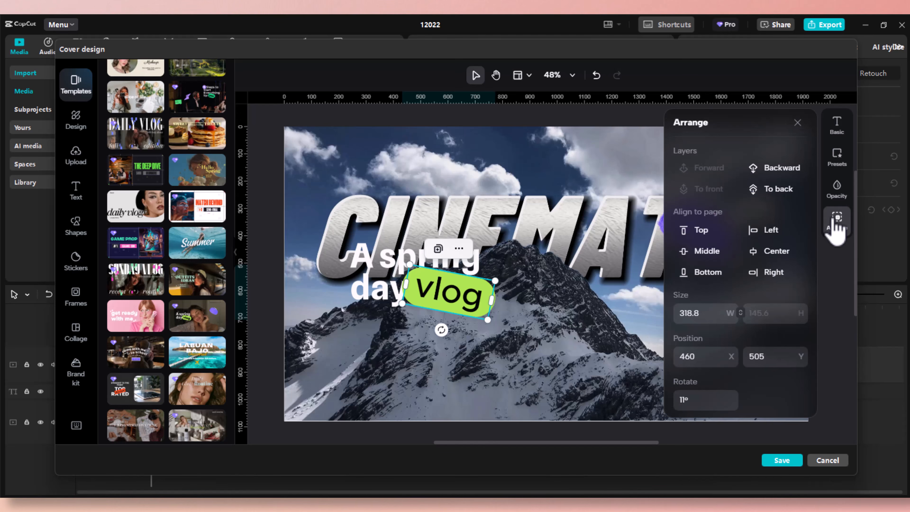
pyautogui.click(707, 232)
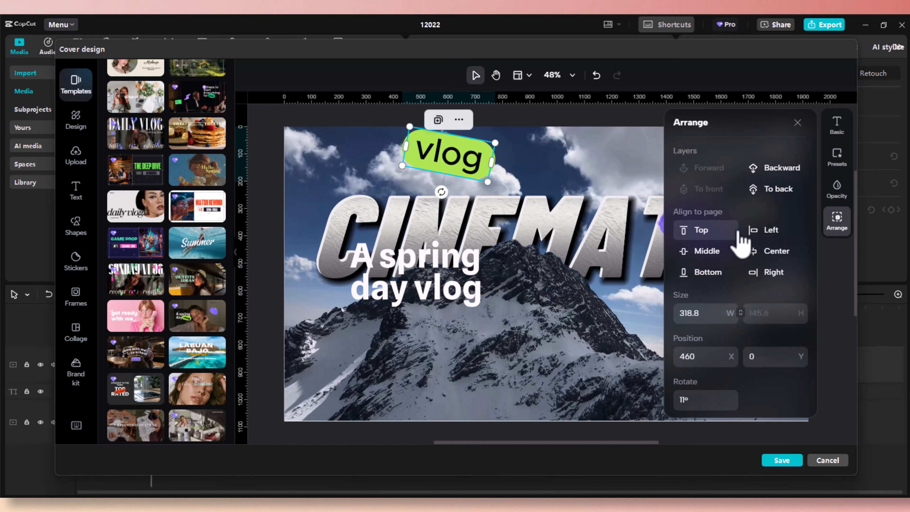
pyautogui.click(758, 232)
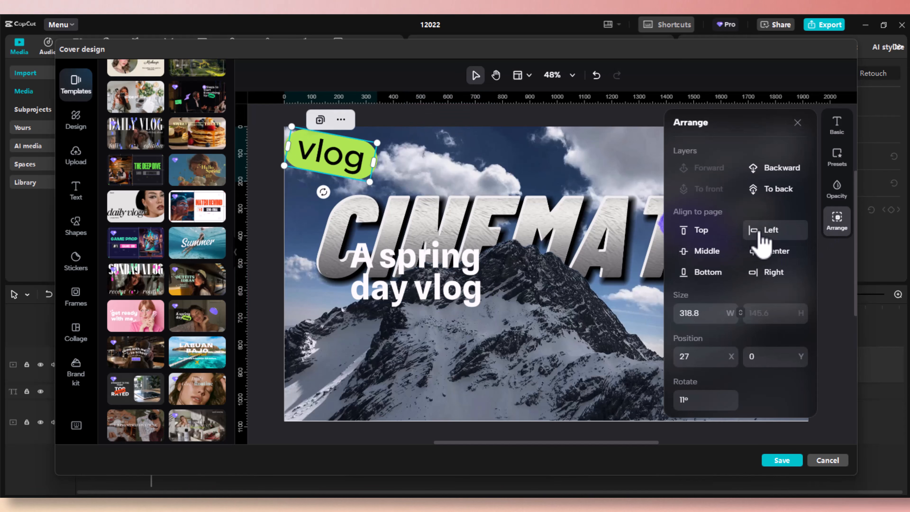
pyautogui.click(711, 252)
pyautogui.click(757, 257)
pyautogui.click(754, 275)
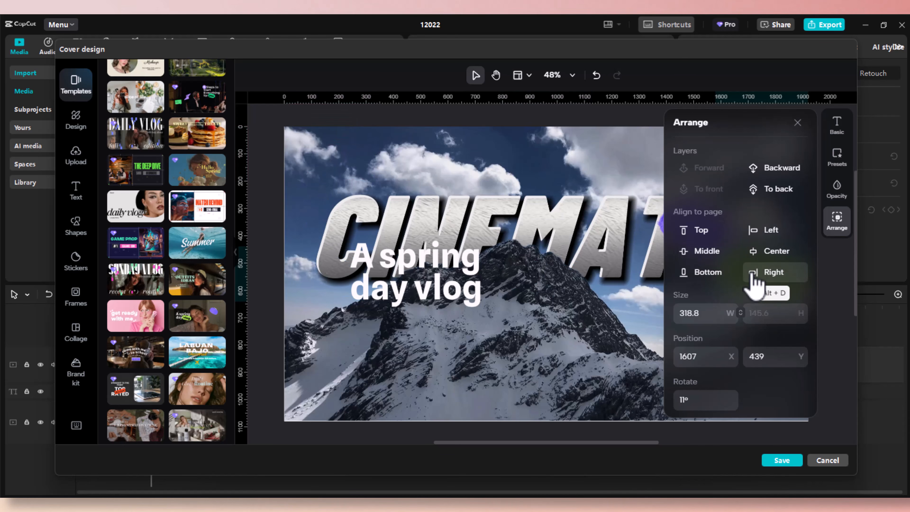
pyautogui.click(711, 274)
pyautogui.click(704, 232)
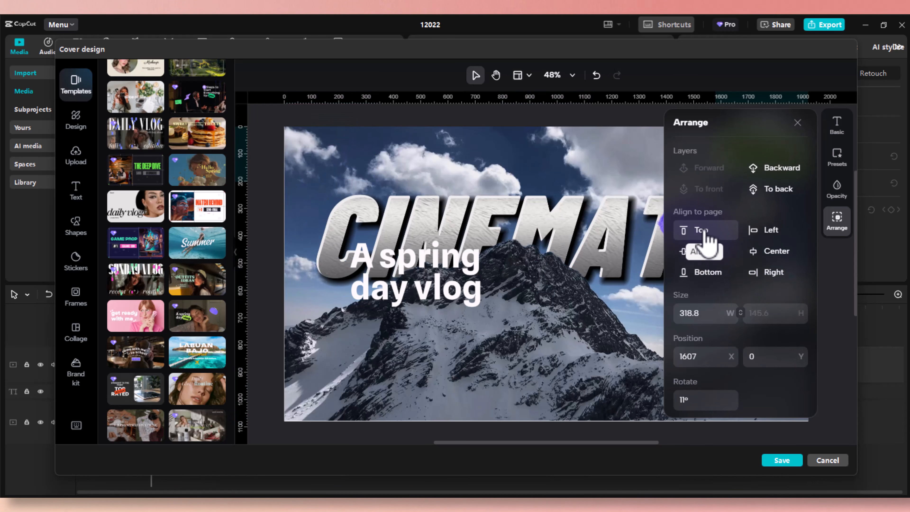
pyautogui.click(763, 237)
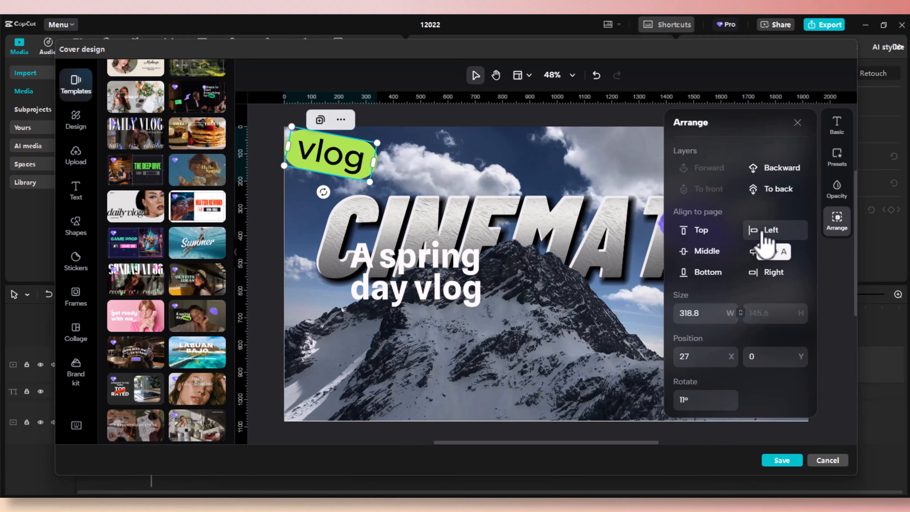
pyautogui.click(797, 123)
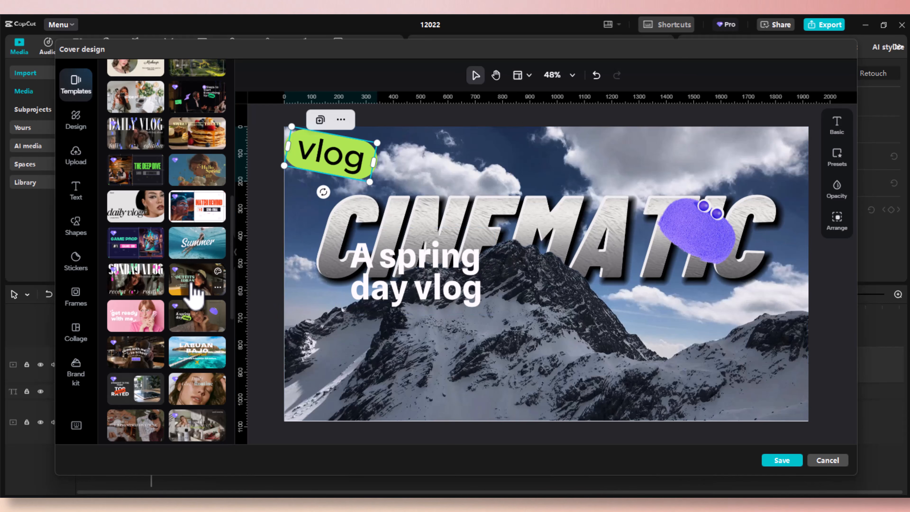
# Preview the Hello September, You, Daily Rituals, My Ootd, Shop With Me!, Uni Diaries and A Day in School templates.
pyautogui.scroll(-5, 193, 292)
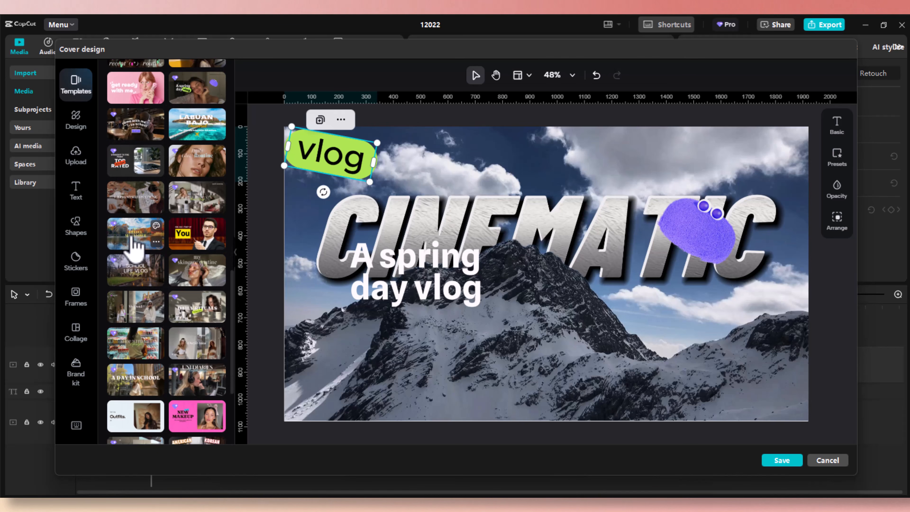
pyautogui.click(135, 249)
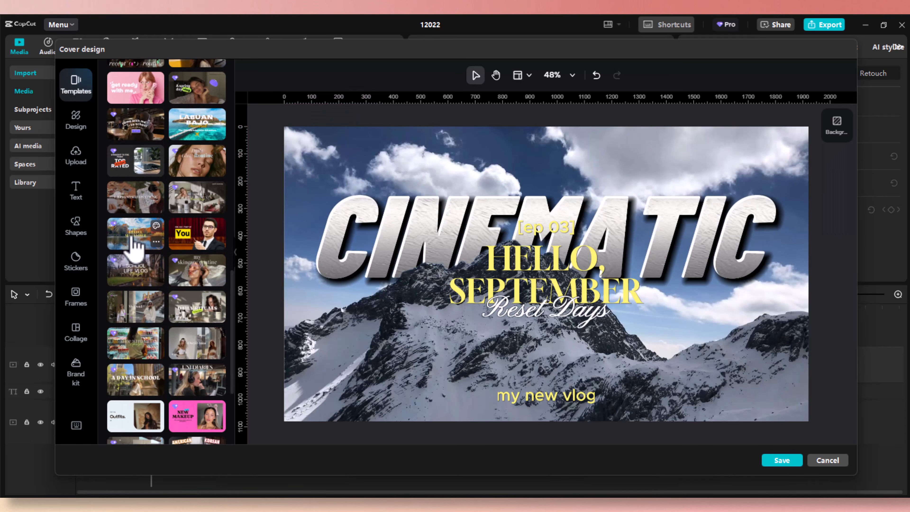
pyautogui.click(185, 248)
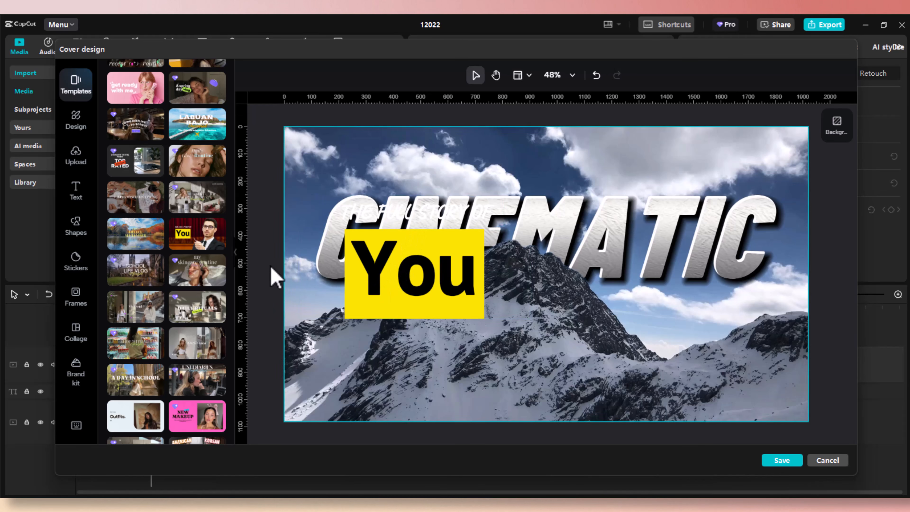
pyautogui.scroll(-1, 187, 285)
pyautogui.scroll(-3, 186, 289)
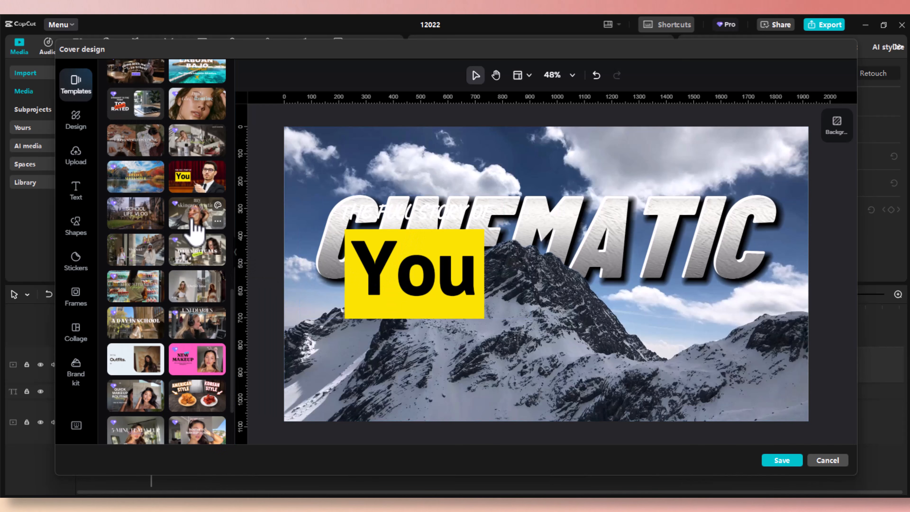
pyautogui.click(187, 253)
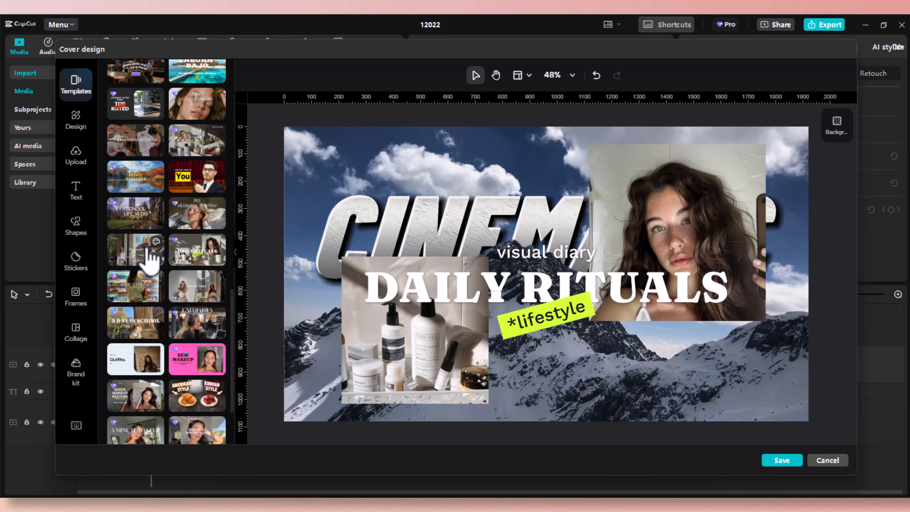
pyautogui.click(150, 251)
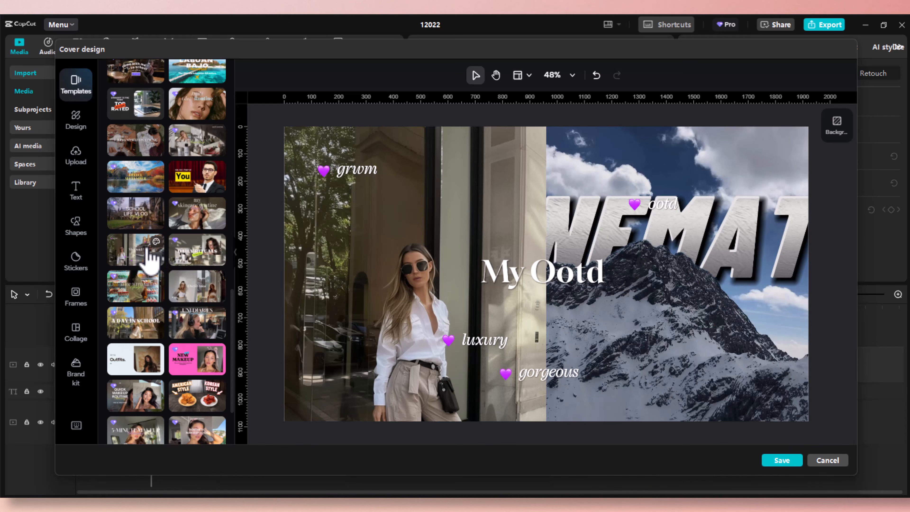
pyautogui.click(148, 294)
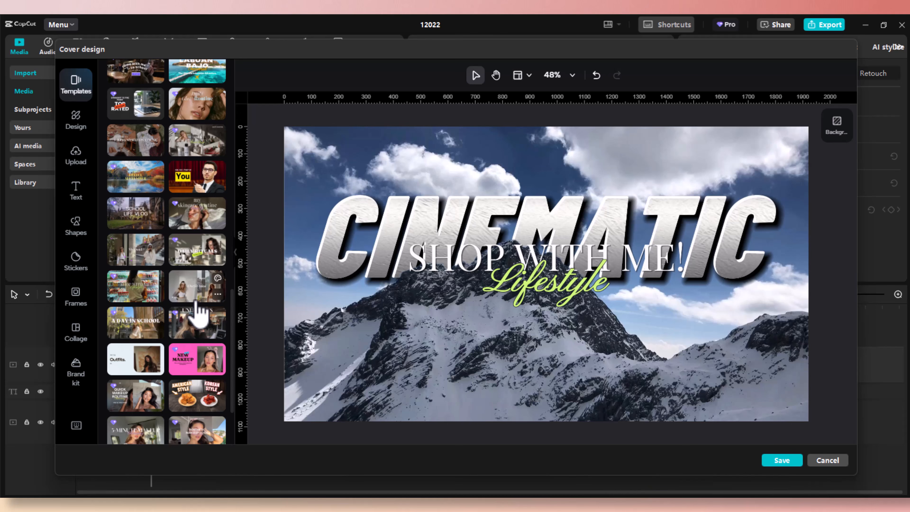
pyautogui.click(198, 336)
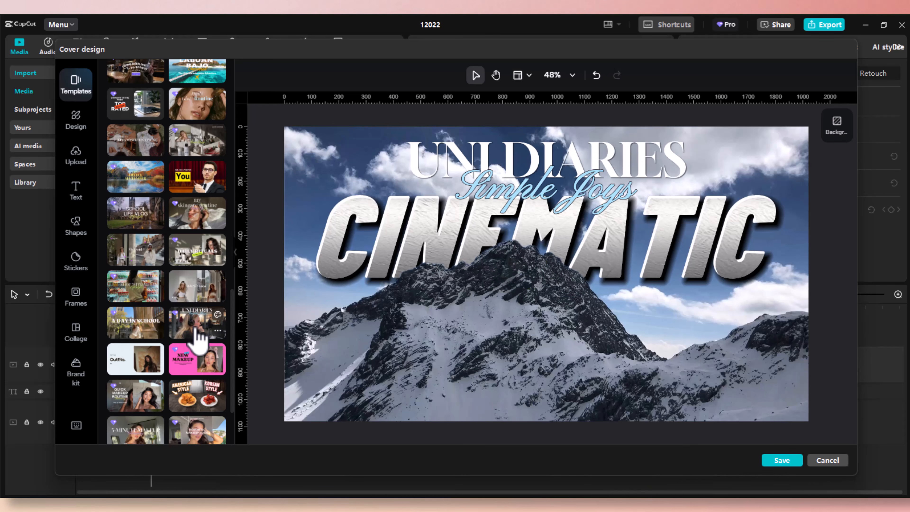
pyautogui.click(141, 330)
# Preview Spring Outfits #6, New Makeup, 5-Minute Makeup and others, then apply Solo Vacation.
pyautogui.scroll(-3, 141, 336)
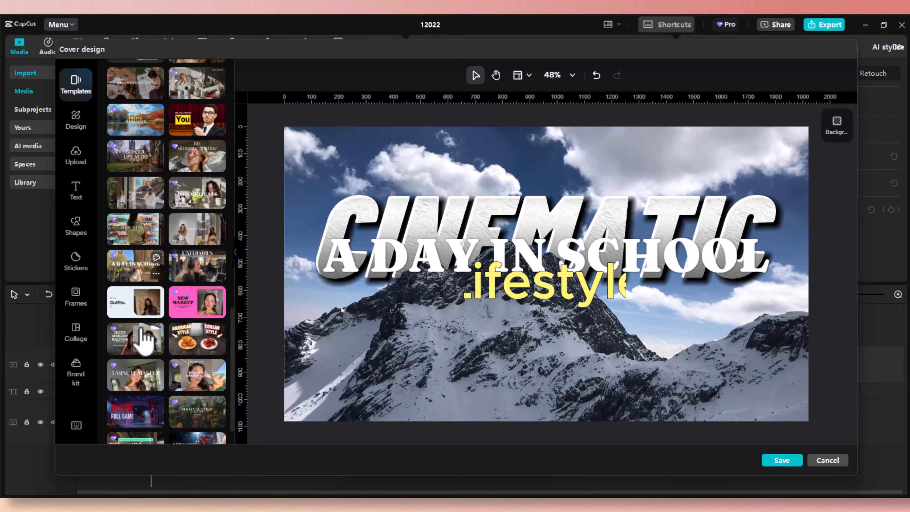
pyautogui.click(160, 281)
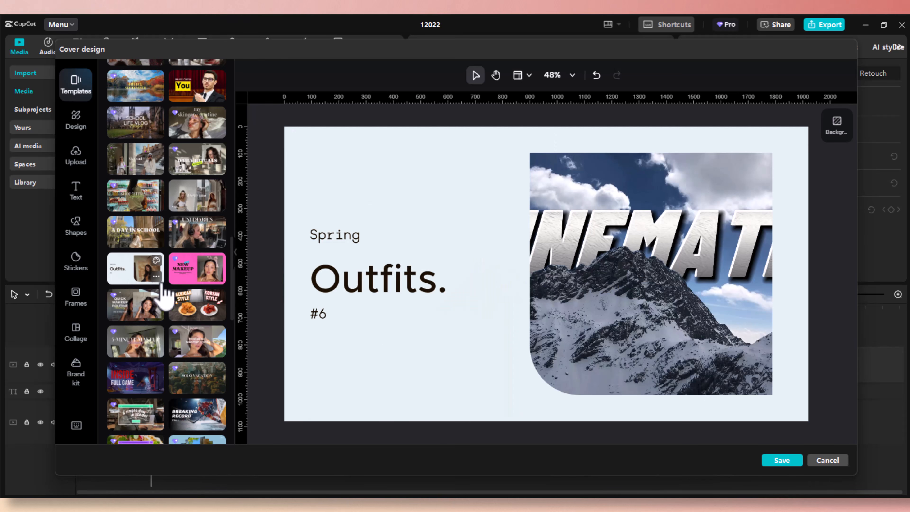
pyautogui.click(205, 286)
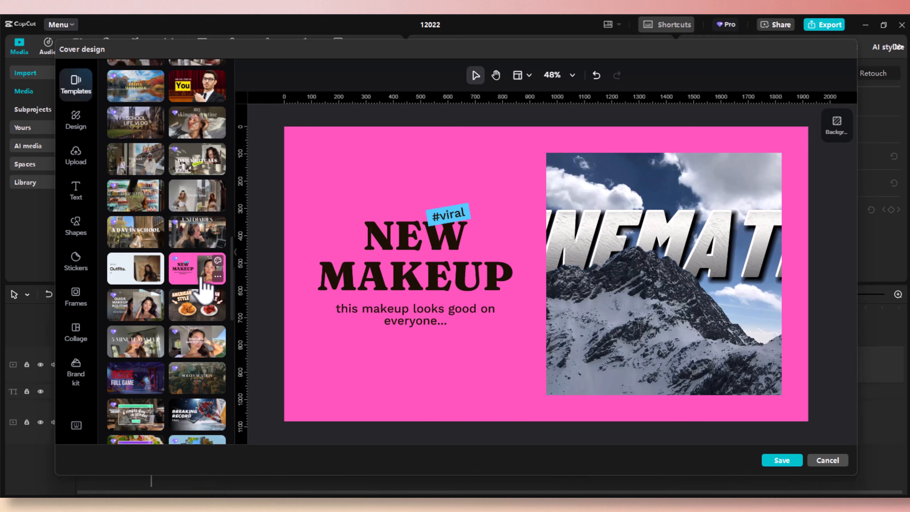
pyautogui.scroll(-2, 205, 289)
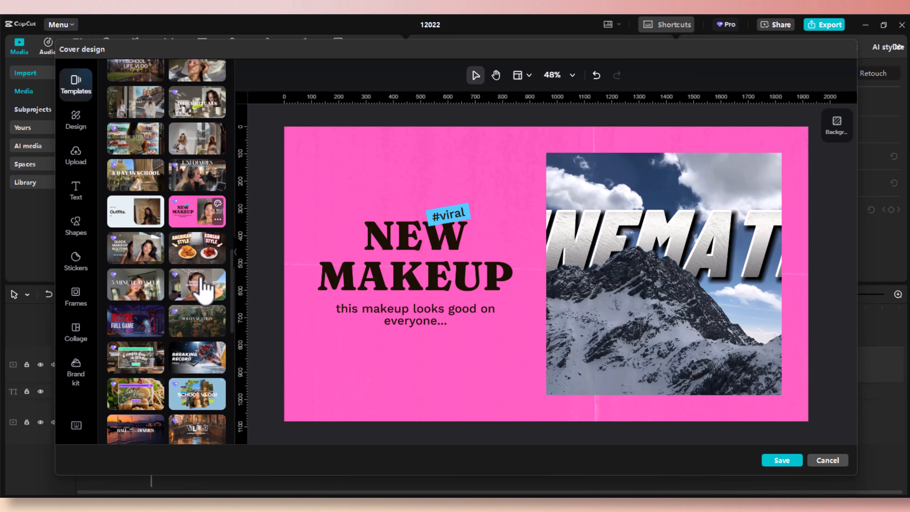
pyautogui.click(197, 262)
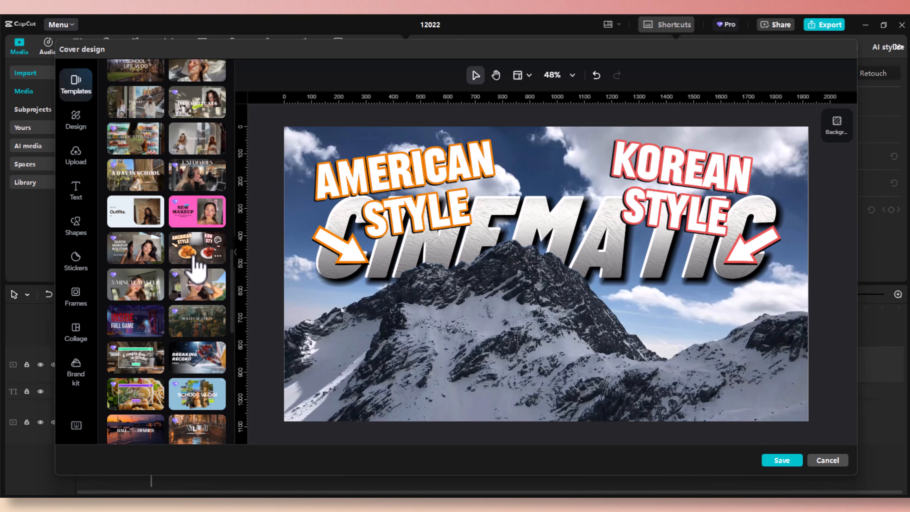
pyautogui.click(139, 257)
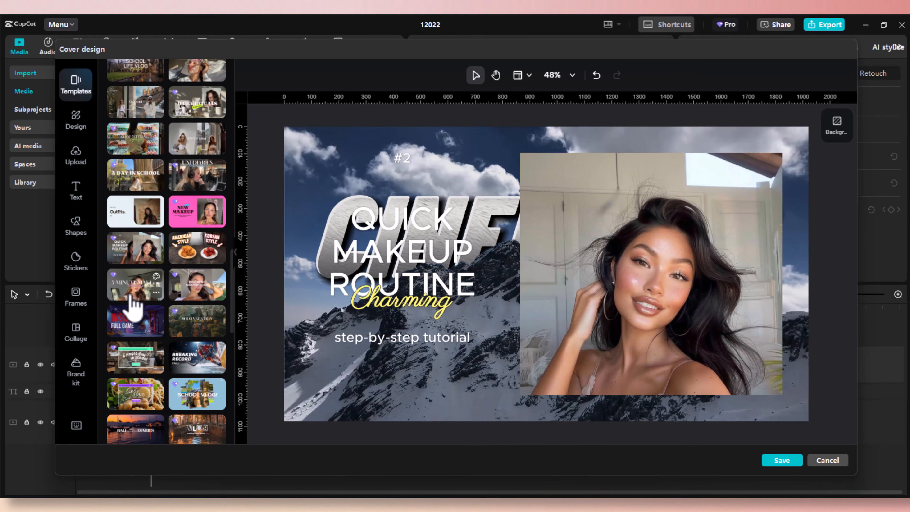
pyautogui.click(133, 299)
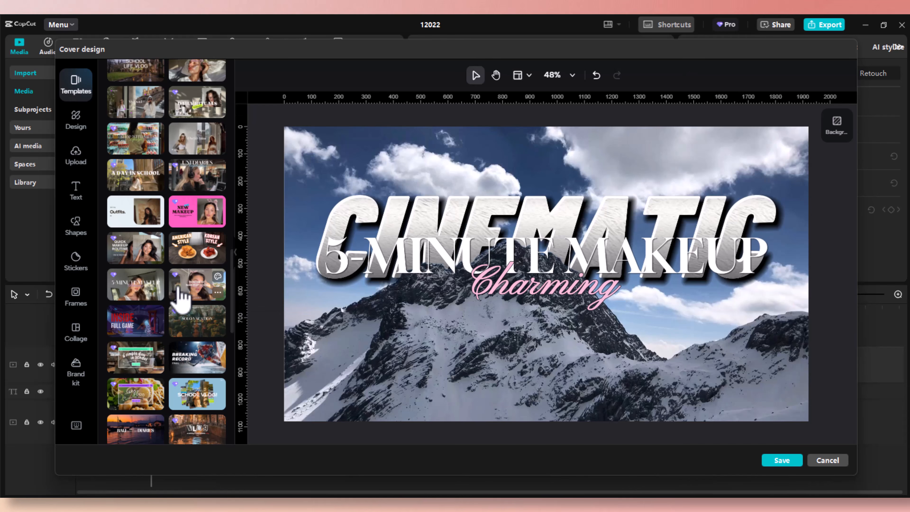
pyautogui.click(141, 324)
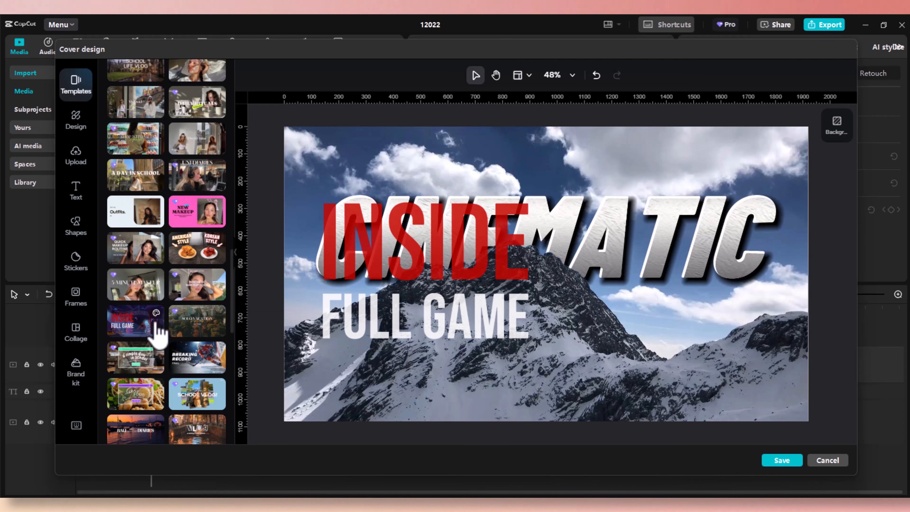
pyautogui.click(194, 322)
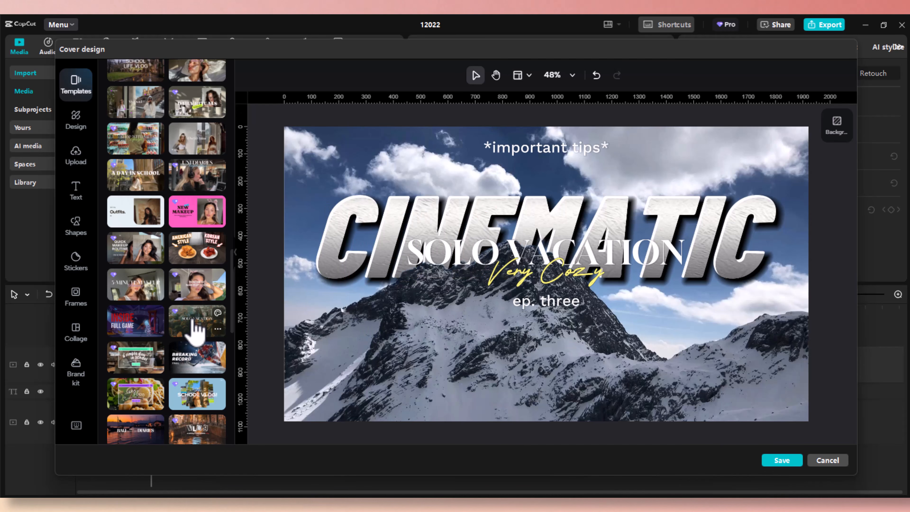
# Undo a stray background shift, move SOLO VACATION up and ep. three to the bottom-right.
pyautogui.scroll(-3, 196, 330)
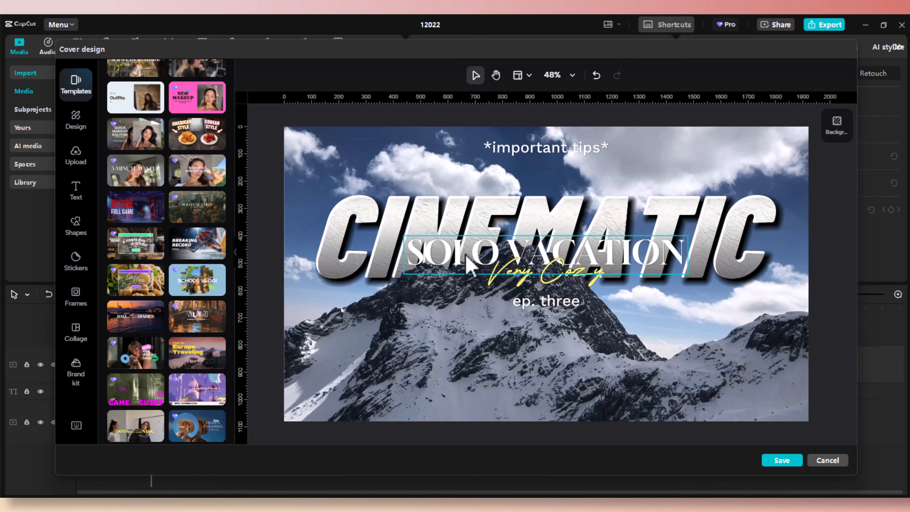
pyautogui.moveTo(575, 358); pyautogui.dragTo(518, 350)
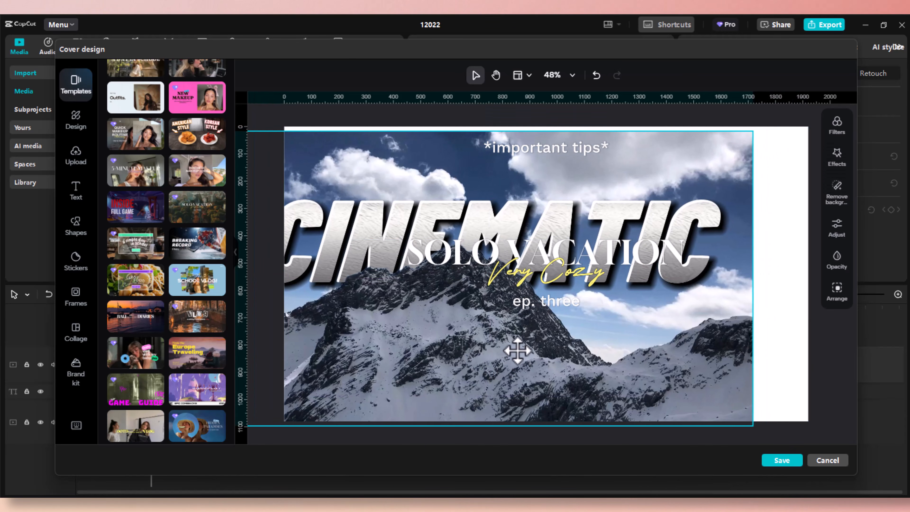
pyautogui.hotkey('ctrl', 'z')
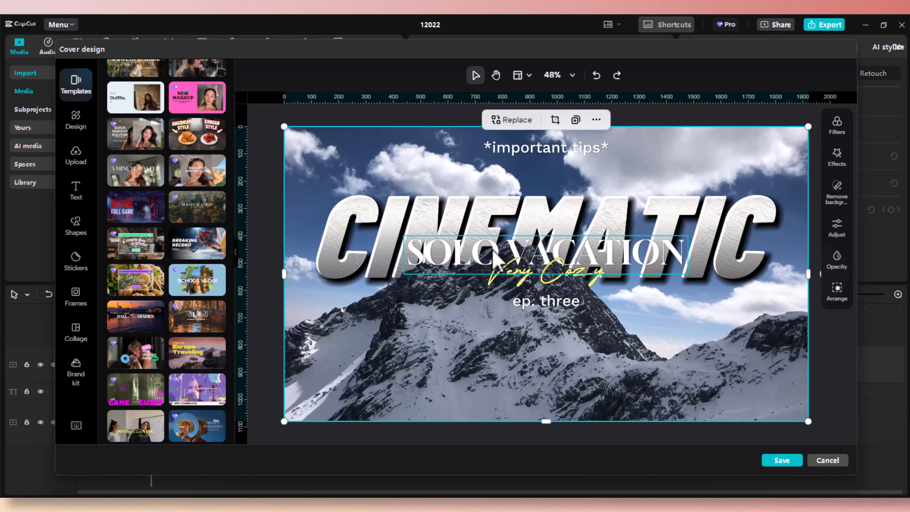
pyautogui.click(493, 259)
pyautogui.moveTo(494, 258); pyautogui.dragTo(491, 167)
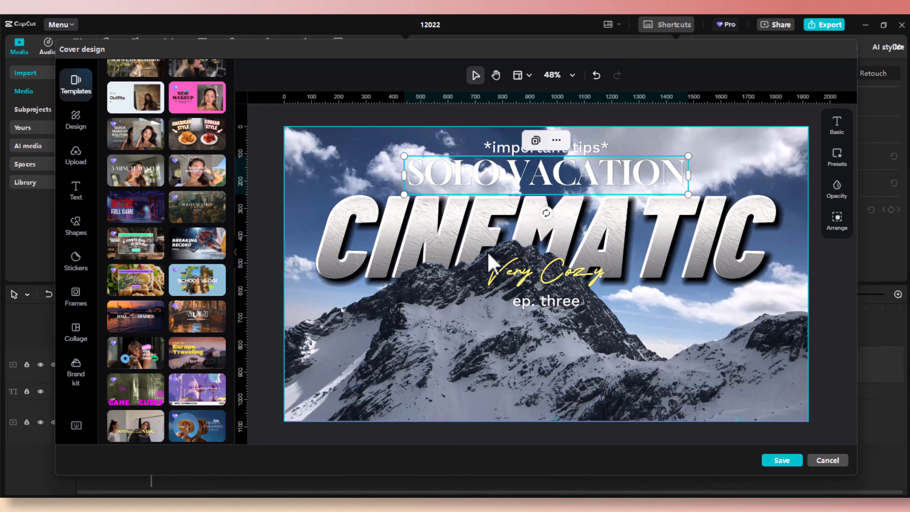
pyautogui.moveTo(539, 308); pyautogui.dragTo(737, 400)
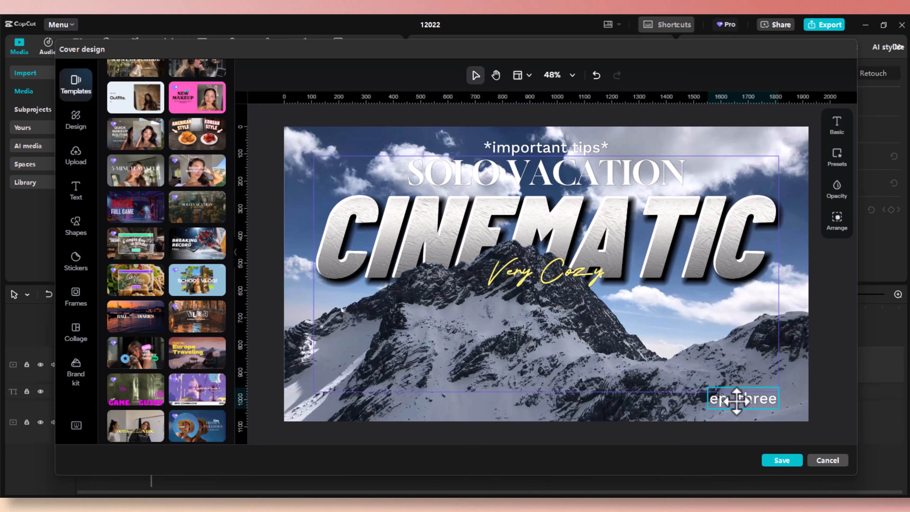
# Enlarge Very Cozy over the mountain and place SOLO VACATION just above it.
pyautogui.moveTo(557, 285); pyautogui.dragTo(547, 317)
pyautogui.moveTo(598, 294); pyautogui.dragTo(757, 193)
pyautogui.moveTo(591, 299); pyautogui.dragTo(495, 330)
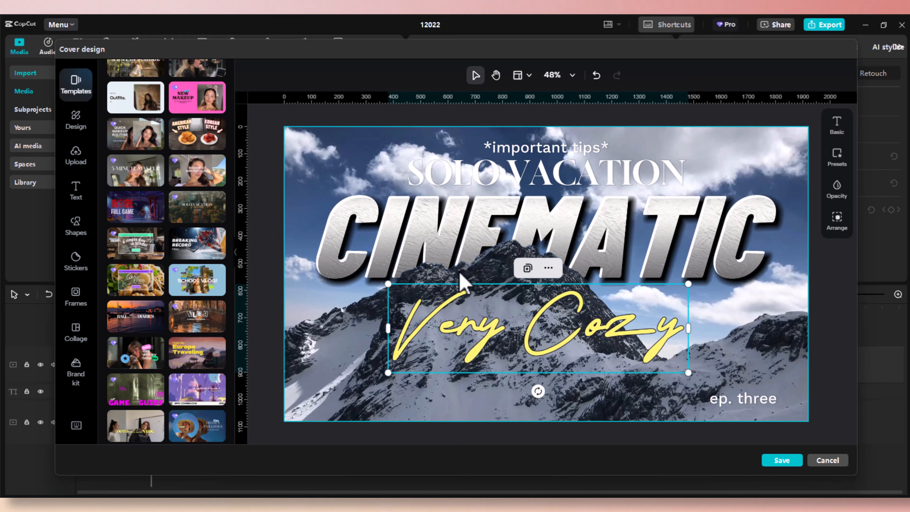
pyautogui.click(358, 179)
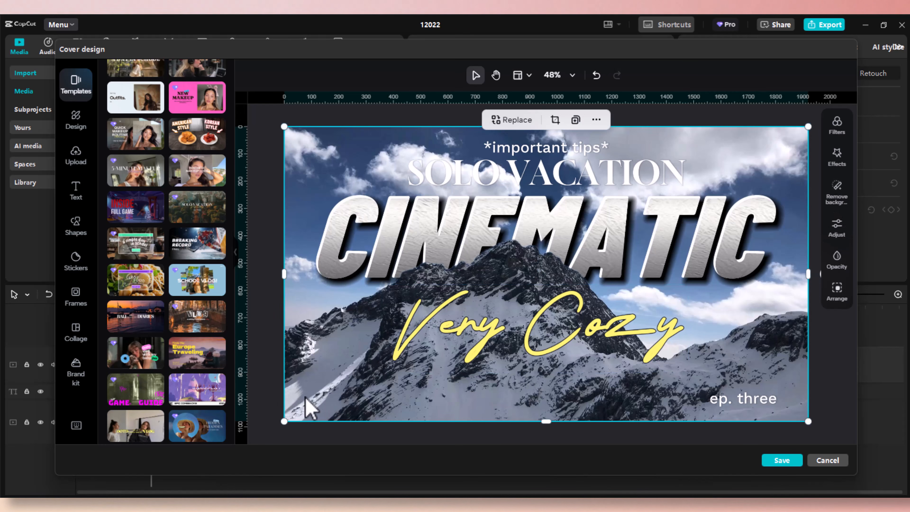
pyautogui.moveTo(498, 351)
pyautogui.mouseDown()
pyautogui.moveTo(494, 346)
pyautogui.moveTo(489, 365)
pyautogui.mouseUp()
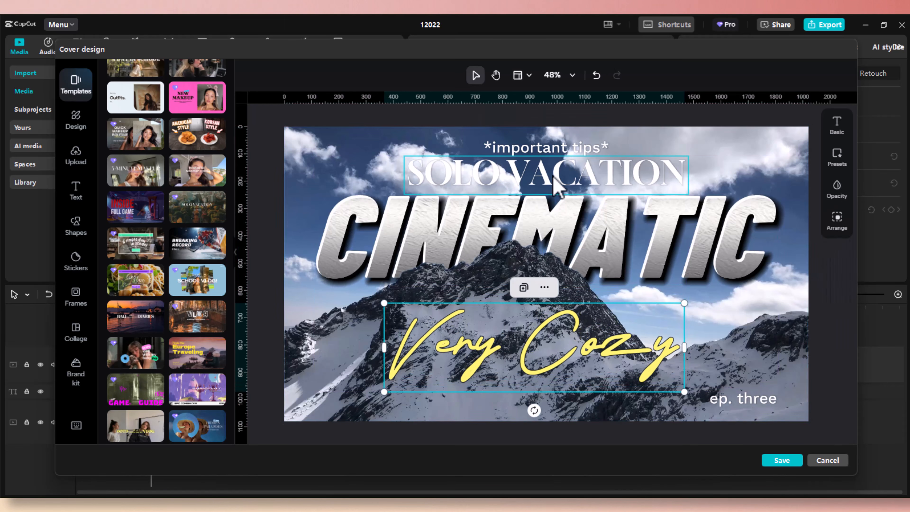
pyautogui.moveTo(554, 181); pyautogui.dragTo(547, 302)
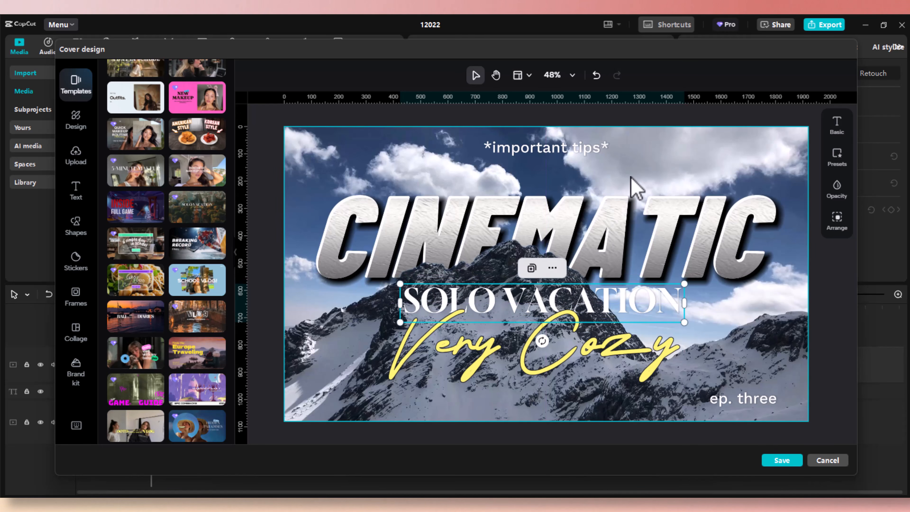
pyautogui.click(636, 167)
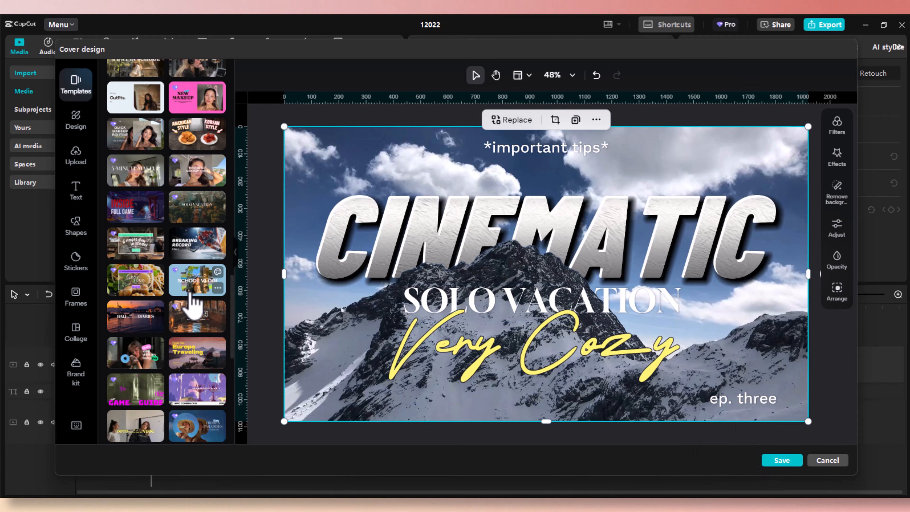
# Preview BALI DIARIES, Daily vlog pet and Europe Traveling, then apply the GAMEPLAY / EPIC COMEBACKS template.
pyautogui.click(138, 298)
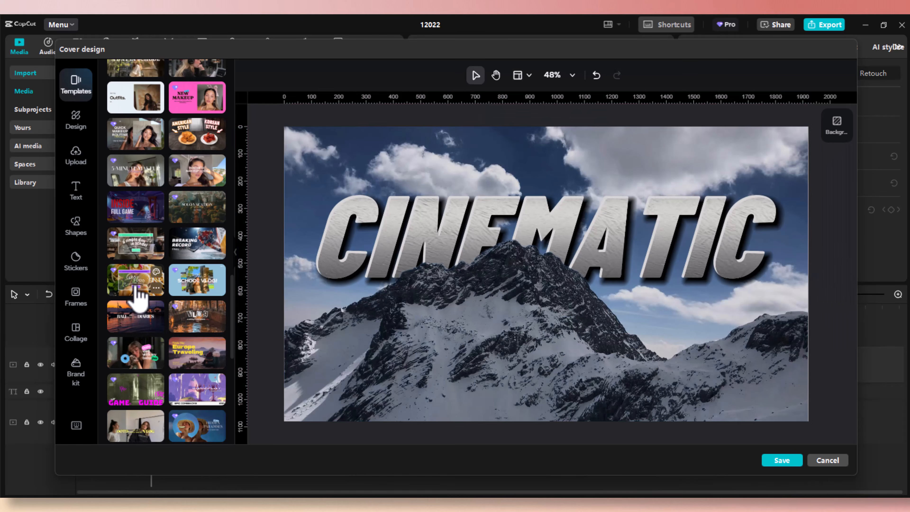
pyautogui.click(136, 328)
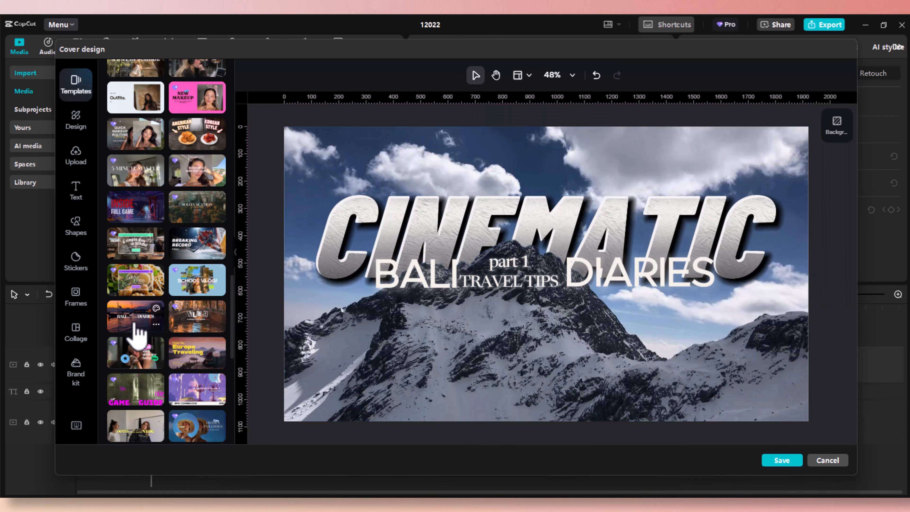
pyautogui.scroll(-2, 140, 335)
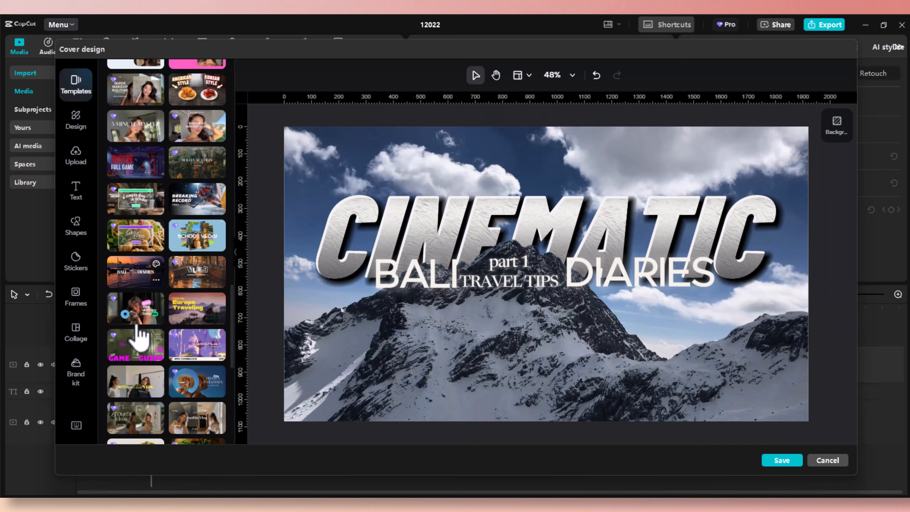
pyautogui.click(136, 306)
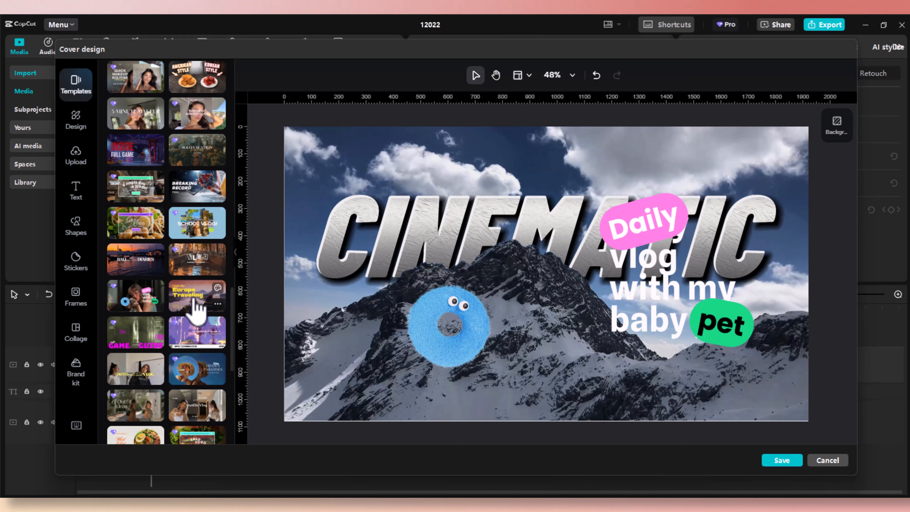
pyautogui.click(197, 306)
pyautogui.click(186, 342)
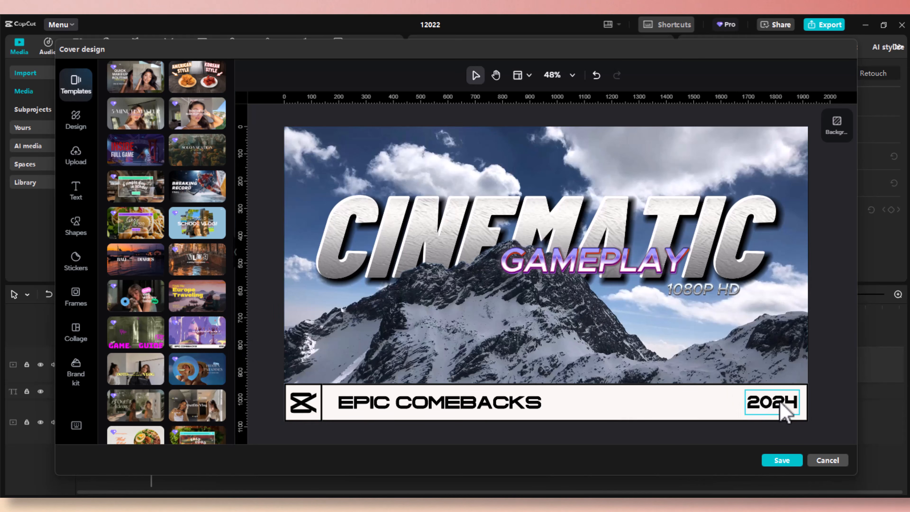
# Change the template's year text from 2024 to 2025.
pyautogui.click(794, 414)
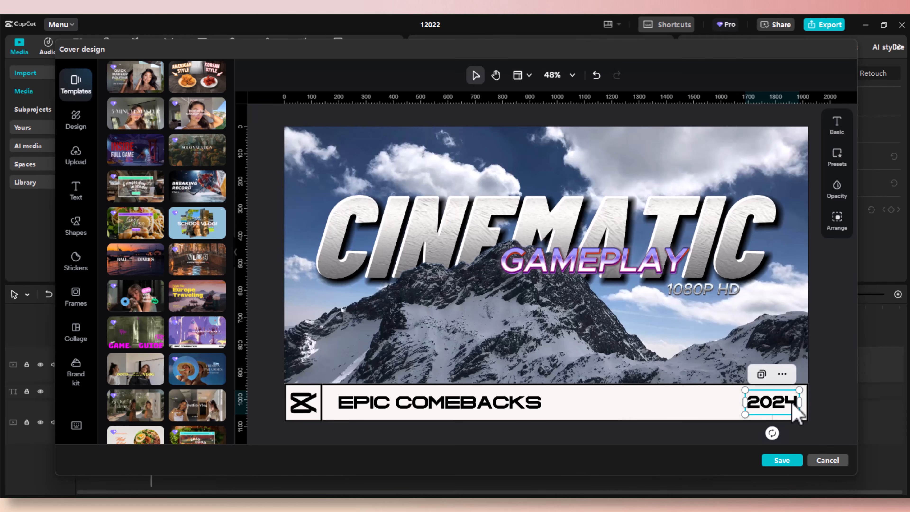
pyautogui.doubleClick(791, 404)
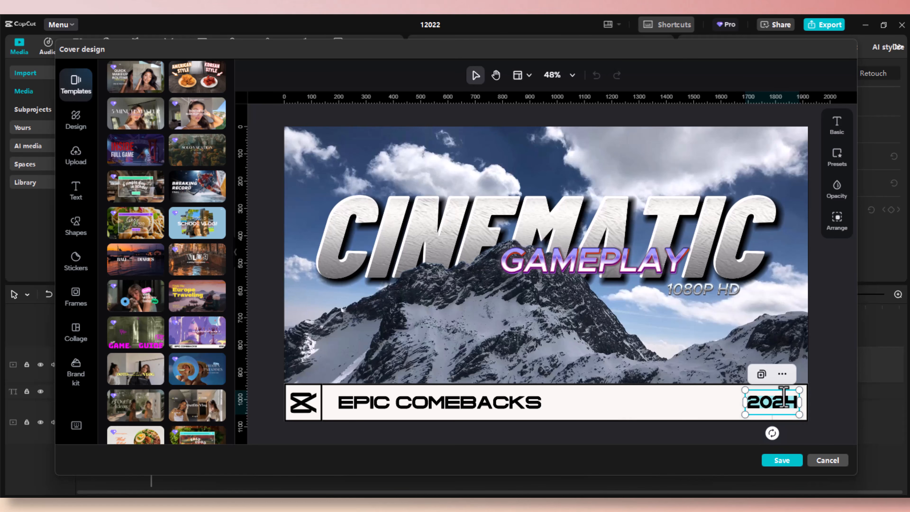
pyautogui.write('2')
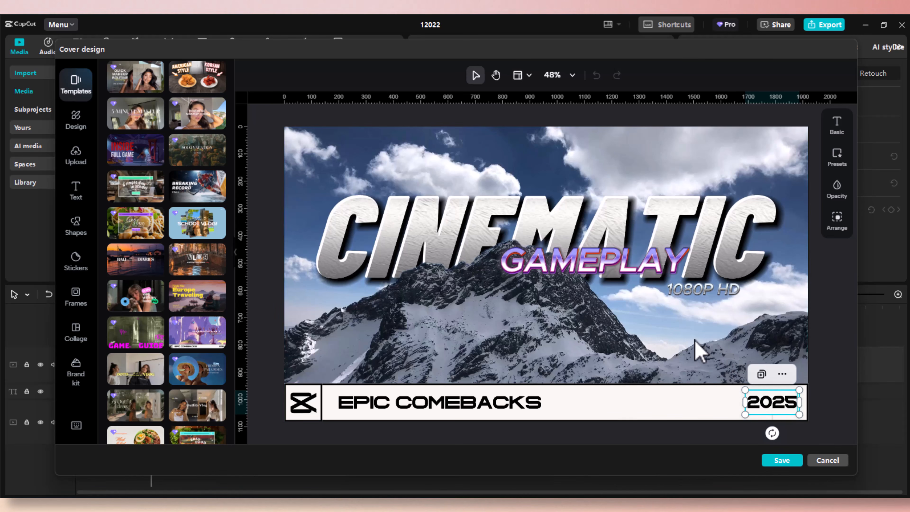
pyautogui.click(697, 350)
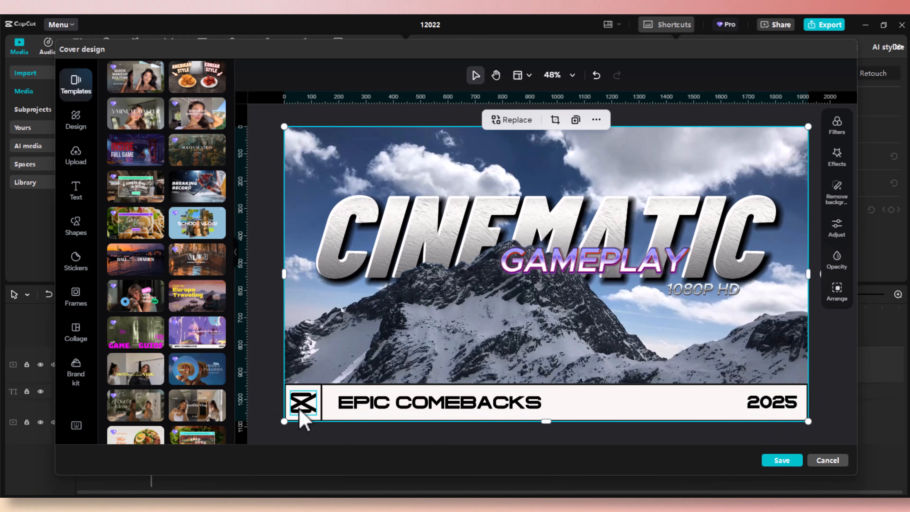
# Duplicate the CapCut logo and place a small copy, about 237 × 218, in the top-left sky.
pyautogui.click(303, 416)
pyautogui.rightClick(303, 422)
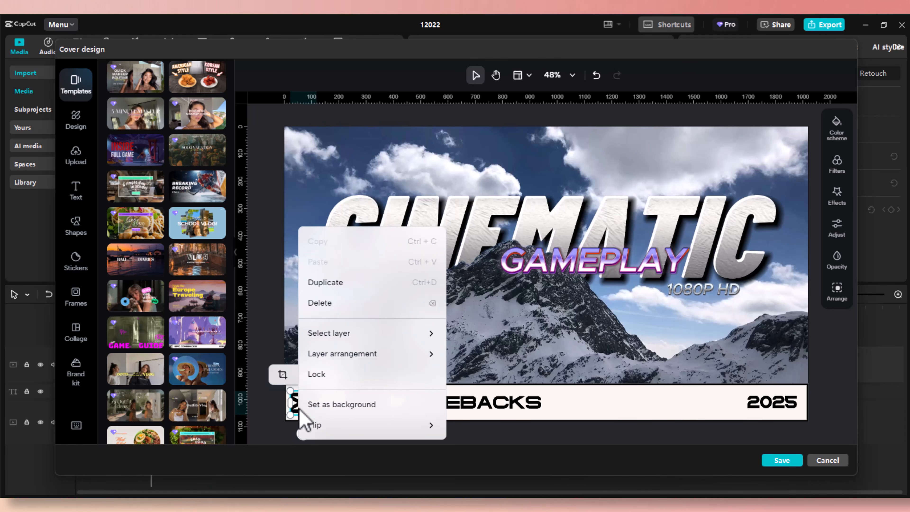
pyautogui.click(346, 285)
pyautogui.moveTo(311, 413); pyautogui.dragTo(434, 236)
pyautogui.moveTo(389, 188); pyautogui.dragTo(361, 174)
pyautogui.moveTo(408, 225); pyautogui.dragTo(368, 198)
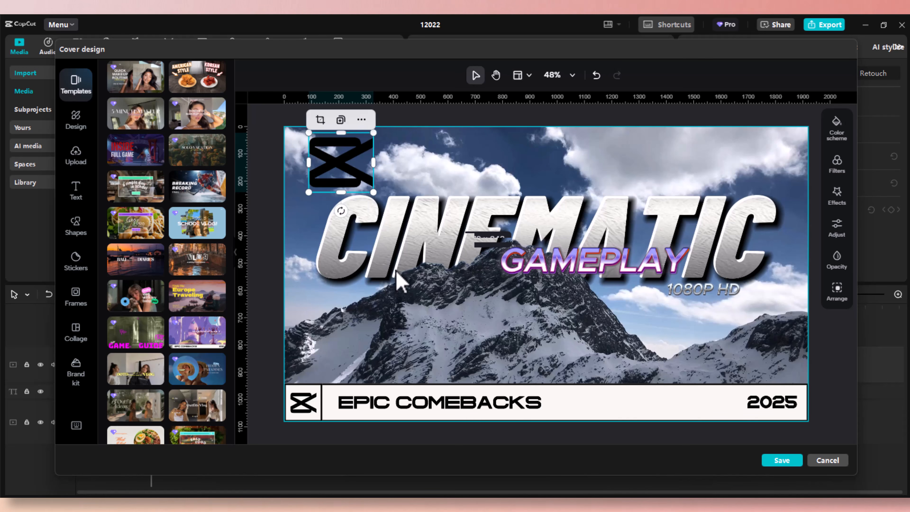
pyautogui.click(404, 326)
pyautogui.click(337, 157)
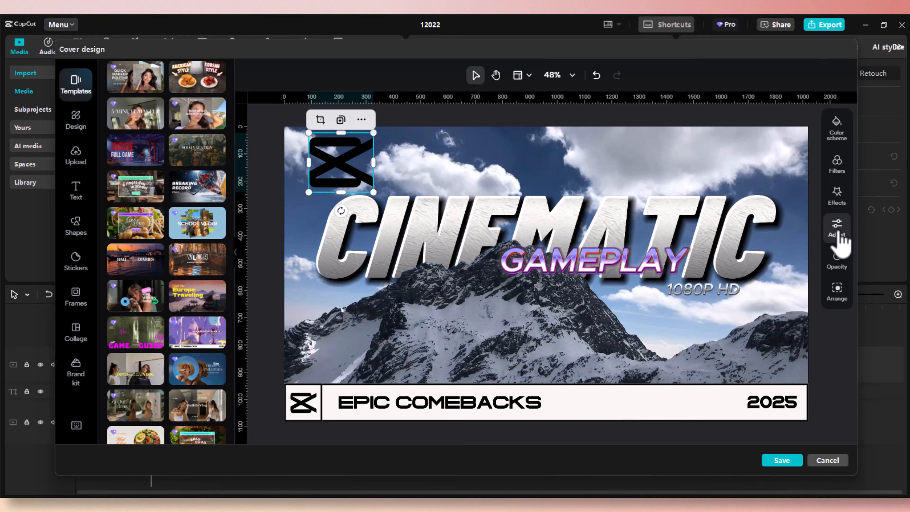
# Try the yellow and then the grey colour scheme on the logo copy.
pyautogui.click(837, 129)
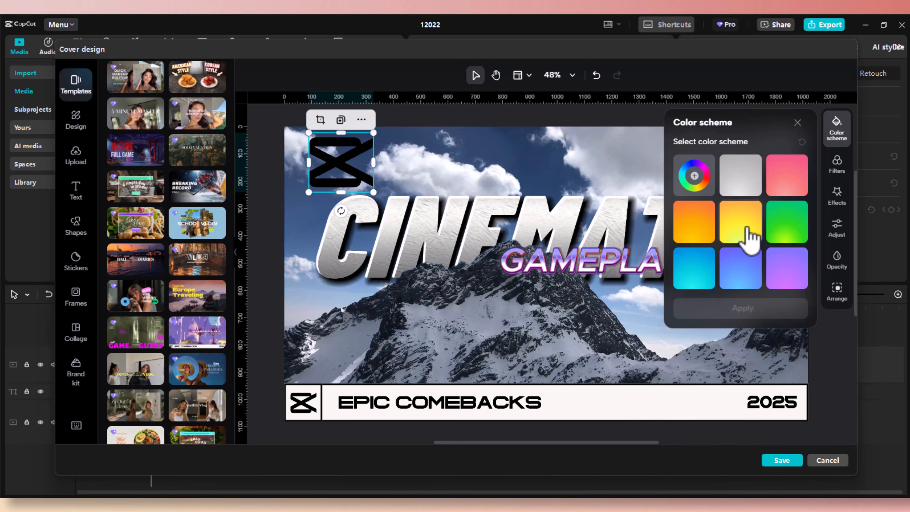
pyautogui.click(749, 240)
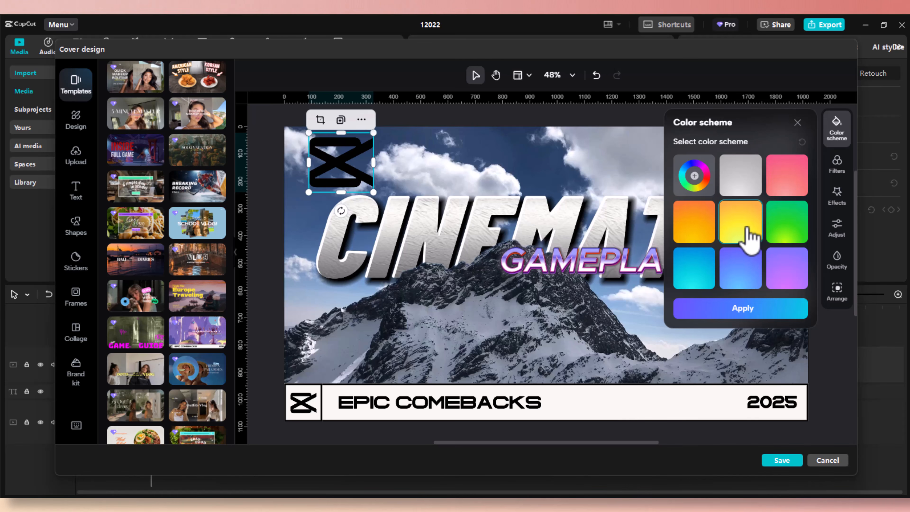
pyautogui.click(743, 310)
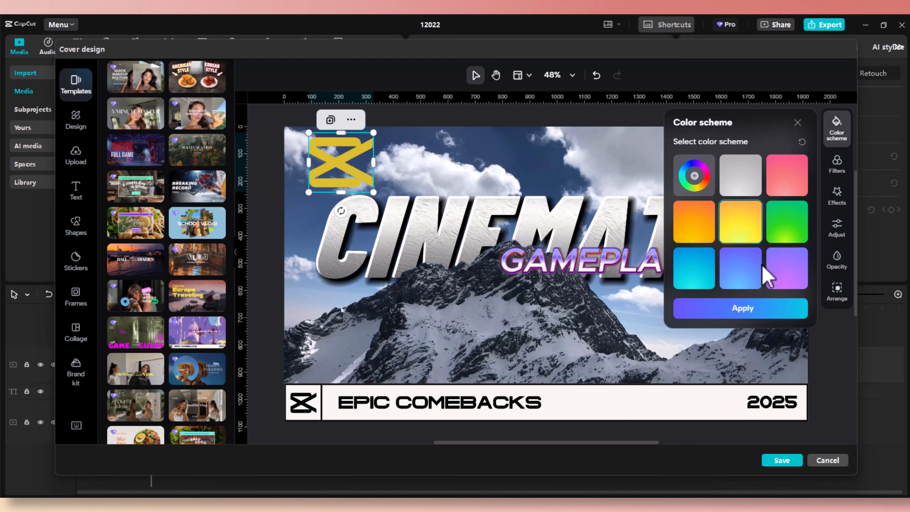
pyautogui.click(753, 183)
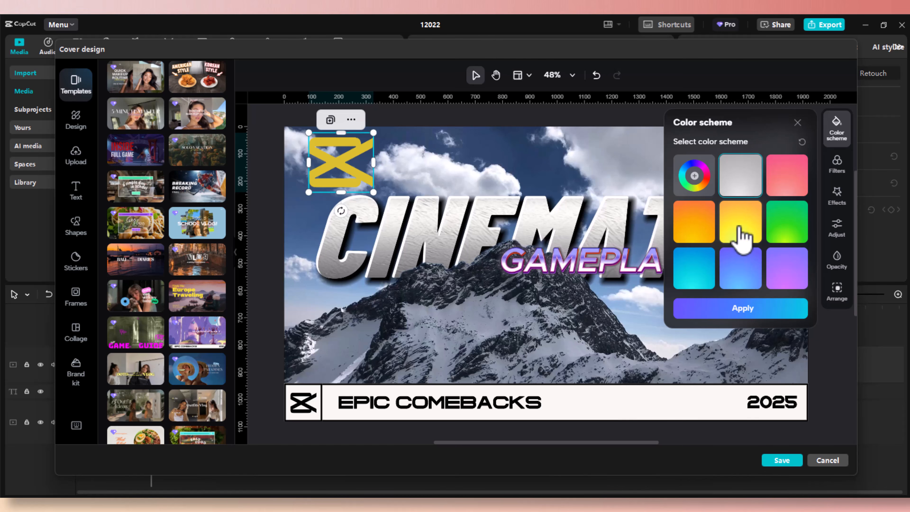
pyautogui.click(744, 312)
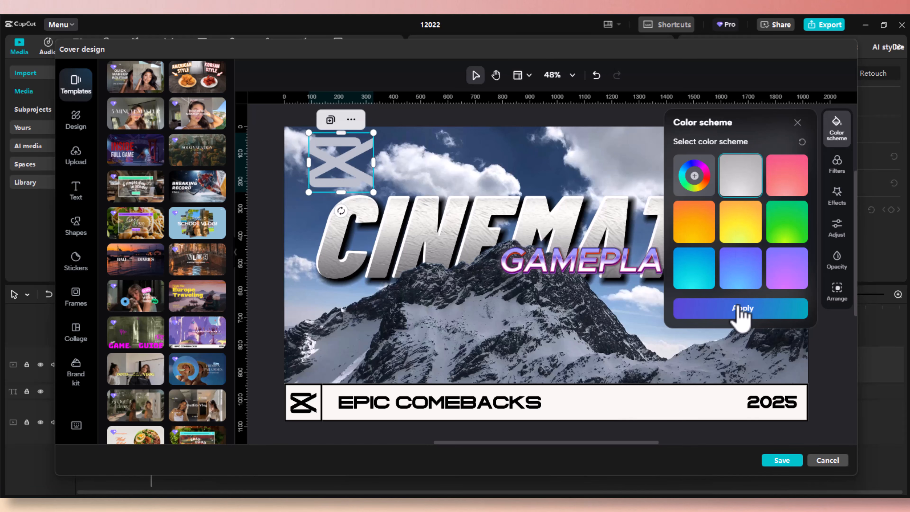
pyautogui.click(739, 310)
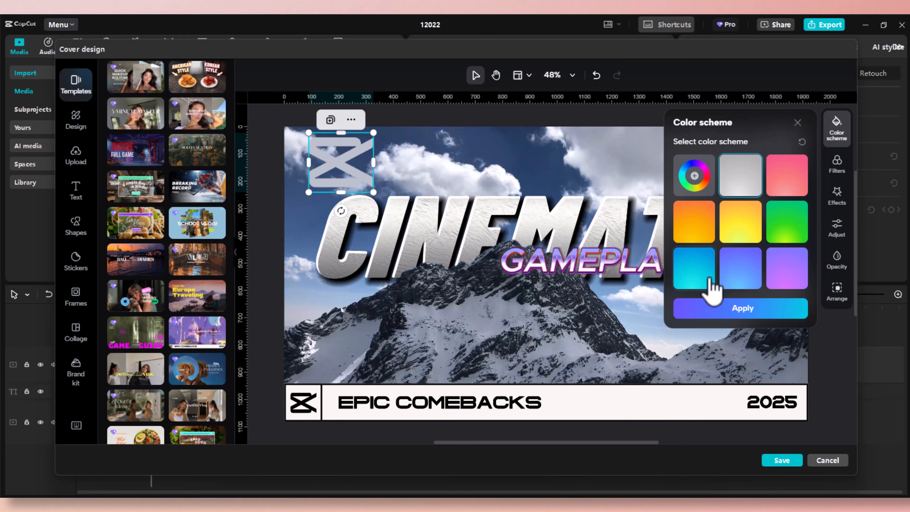
# Apply the blue colour scheme to the logo copy, then delete it.
pyautogui.click(749, 281)
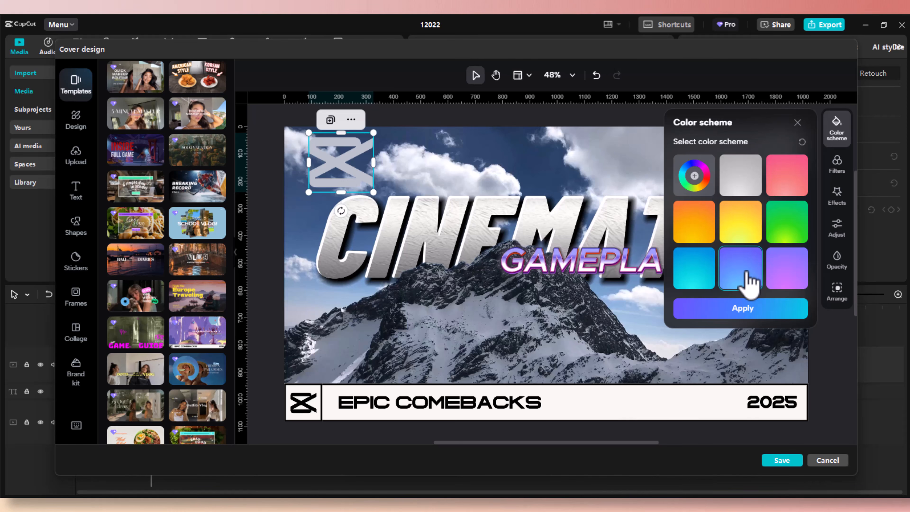
pyautogui.click(741, 310)
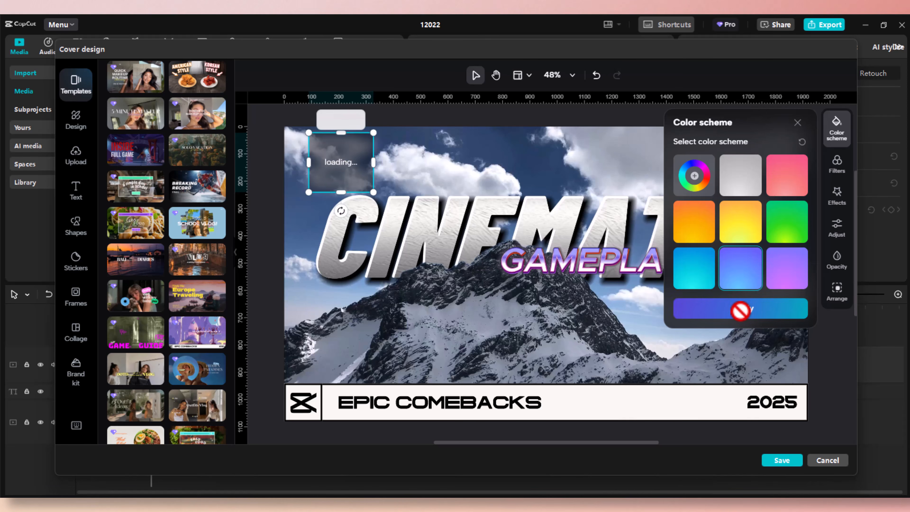
pyautogui.click(797, 123)
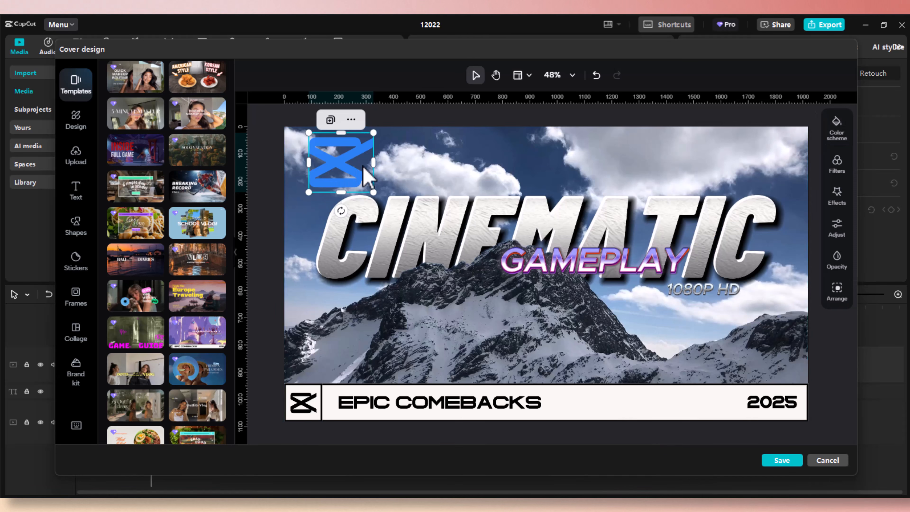
pyautogui.press('Delete')
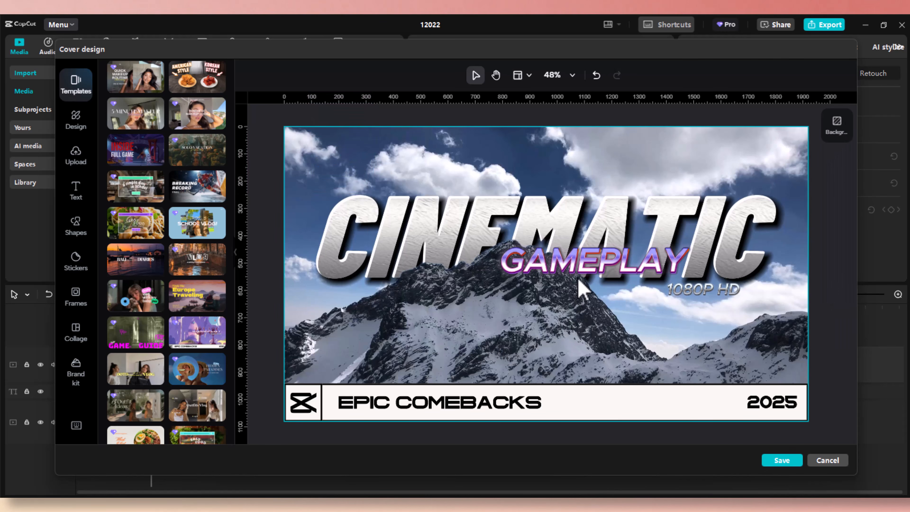
# Move GAMEPLAY down-left below CINEMATIC and 1080P HD above CINEMATIC's right end.
pyautogui.moveTo(581, 270); pyautogui.dragTo(392, 314)
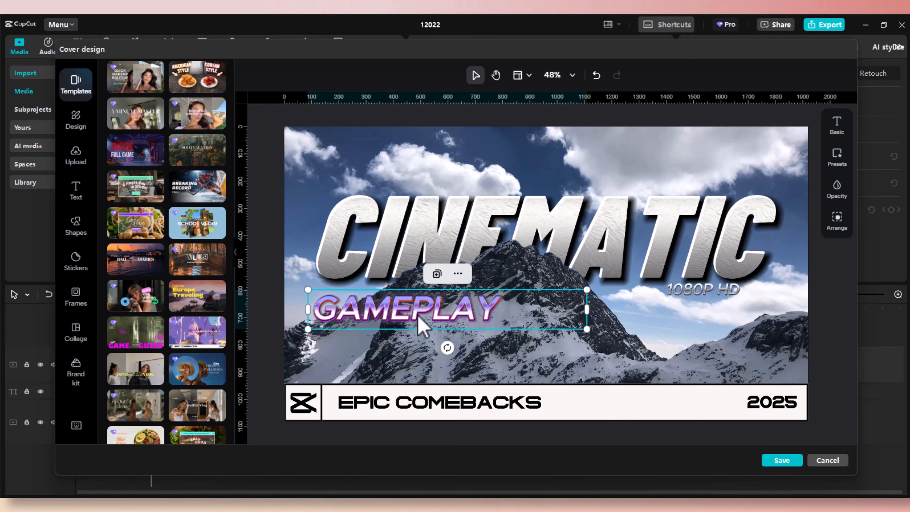
pyautogui.click(692, 292)
pyautogui.moveTo(691, 292); pyautogui.dragTo(729, 175)
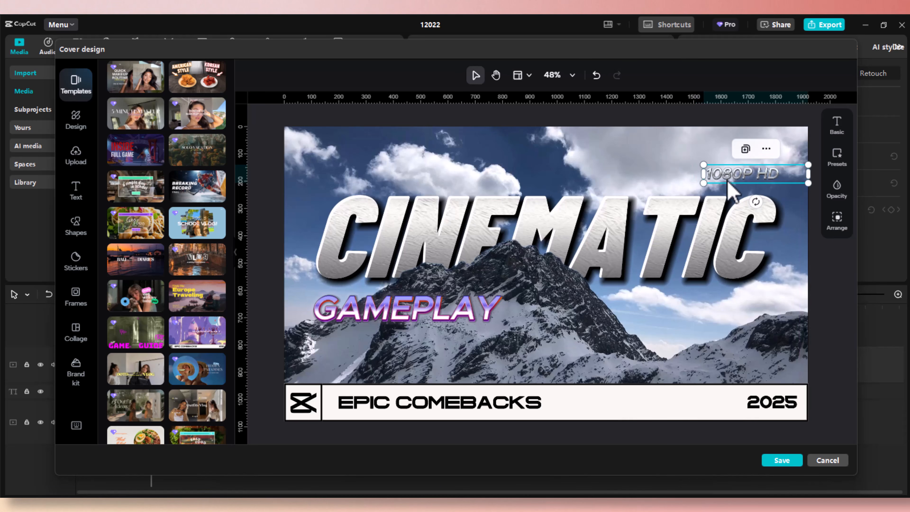
# Replace the 1080P HD caption with 4K and widen its text box.
pyautogui.click(686, 306)
pyautogui.click(760, 177)
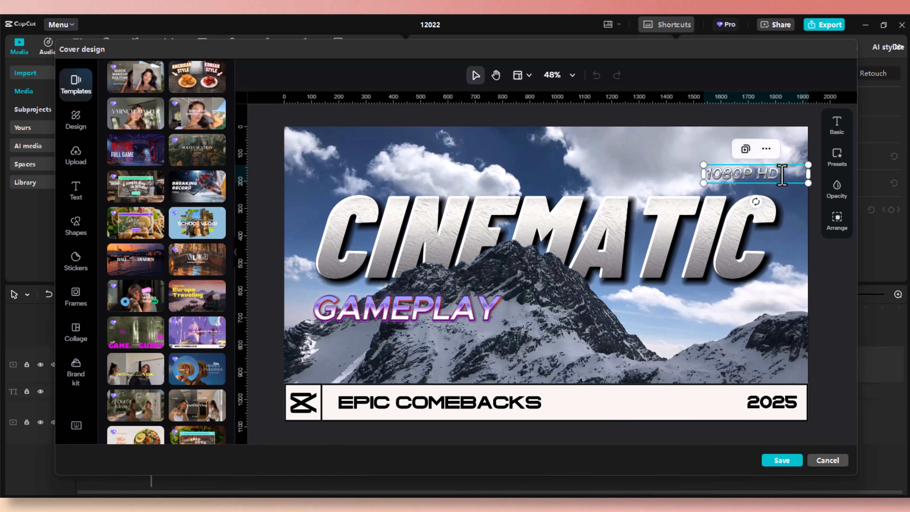
pyautogui.moveTo(783, 175); pyautogui.dragTo(691, 173)
pyautogui.write('4K')
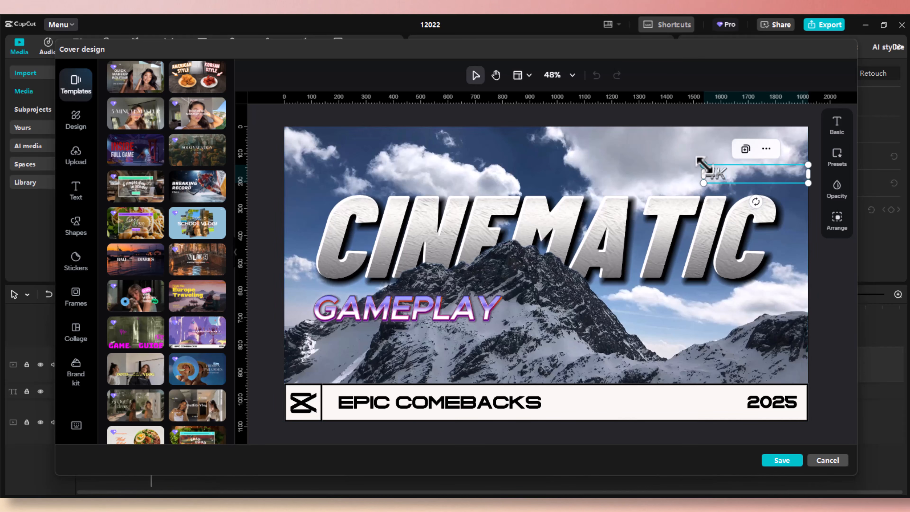
pyautogui.moveTo(702, 165)
pyautogui.mouseDown()
pyautogui.moveTo(677, 161)
pyautogui.moveTo(700, 165)
pyautogui.mouseUp()
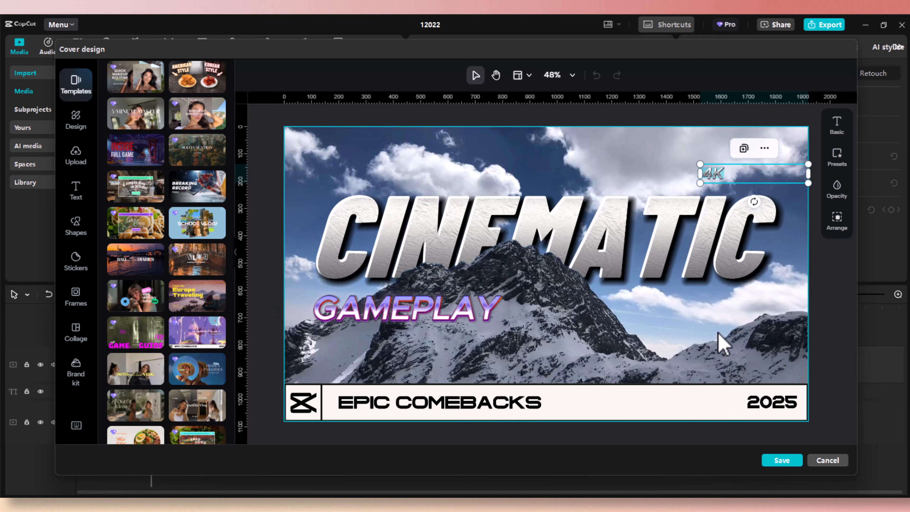
# Move the 4K text left so it sits above CINEMATIC.
pyautogui.click(837, 138)
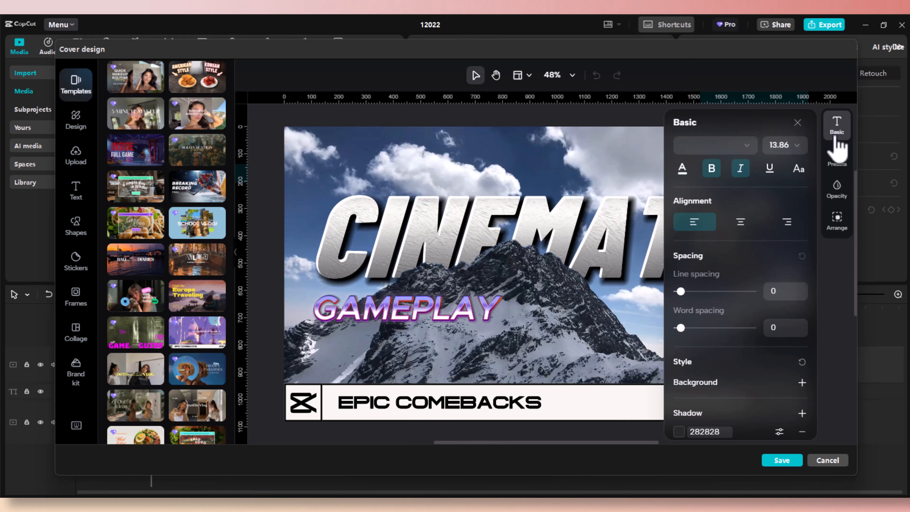
pyautogui.click(800, 147)
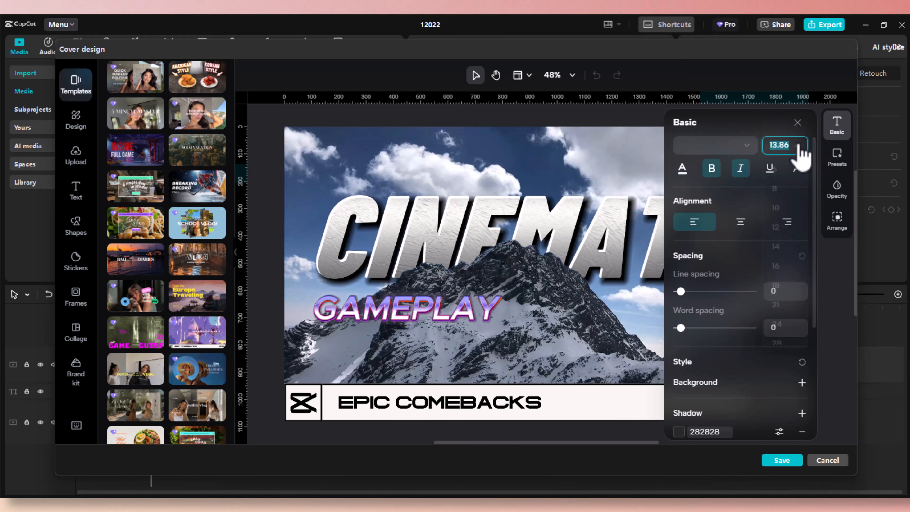
pyautogui.click(569, 161)
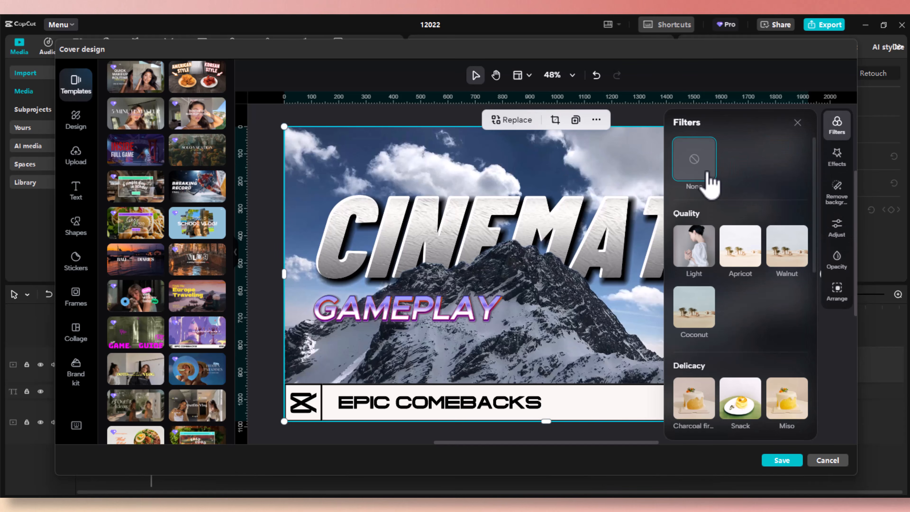
pyautogui.click(798, 122)
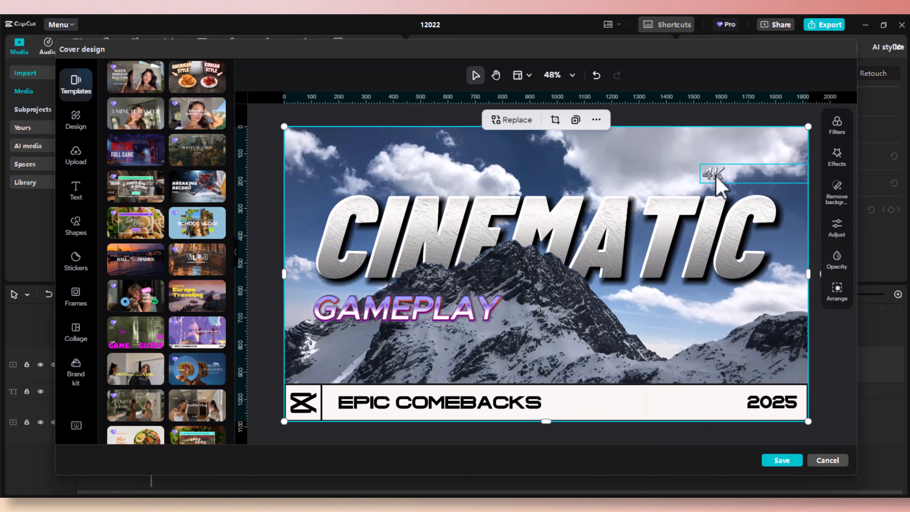
pyautogui.moveTo(719, 185); pyautogui.dragTo(378, 177)
# Set the 4K text to size 32 and place it at the lower right, just above 2025.
pyautogui.click(837, 140)
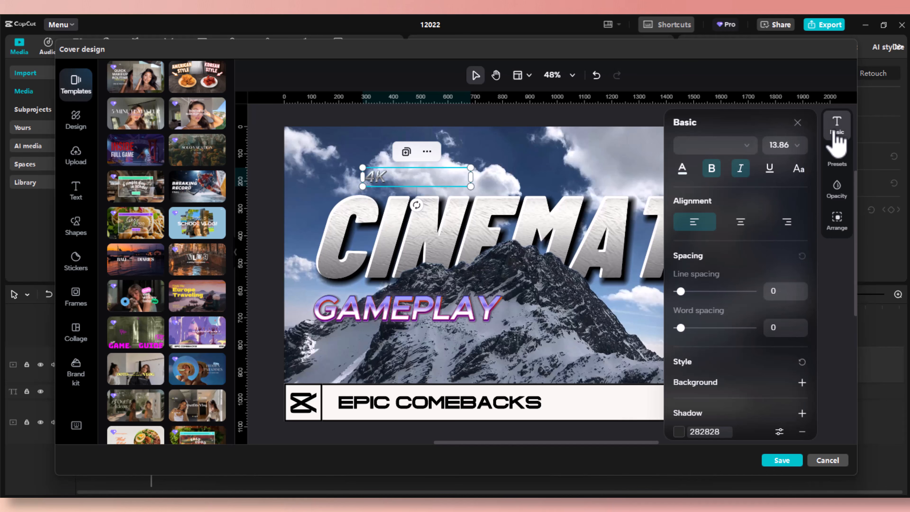
pyautogui.click(797, 146)
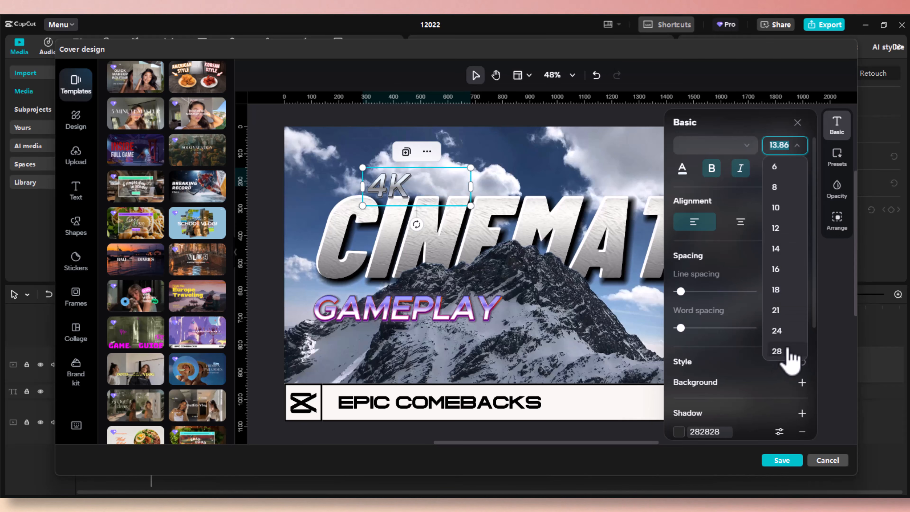
pyautogui.scroll(-3, 781, 355)
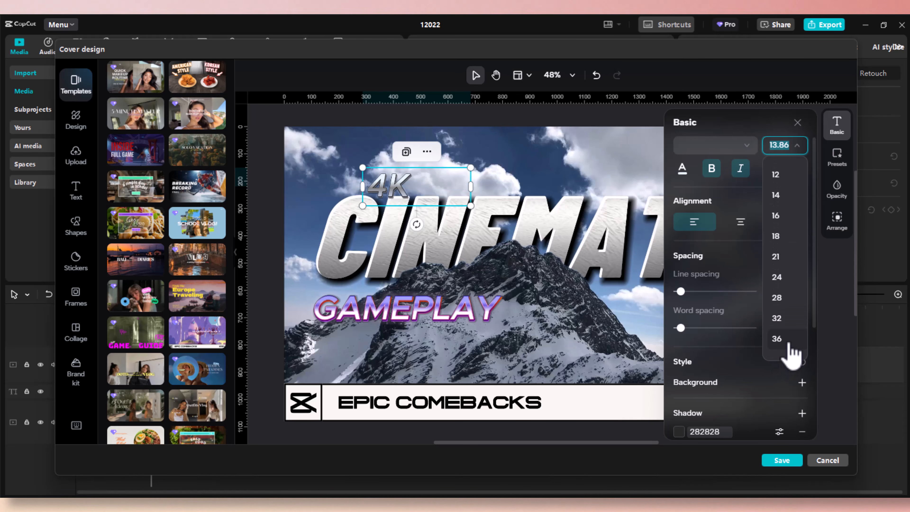
pyautogui.click(777, 318)
pyautogui.click(556, 173)
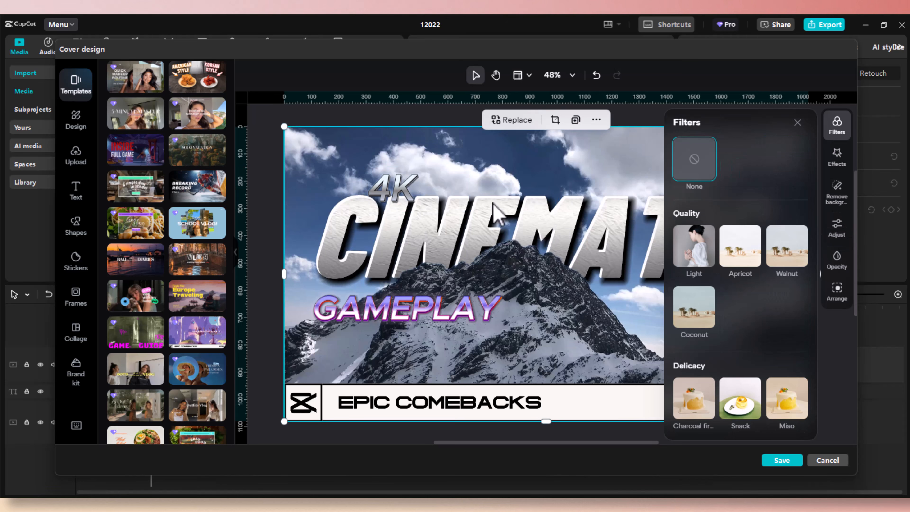
pyautogui.click(798, 123)
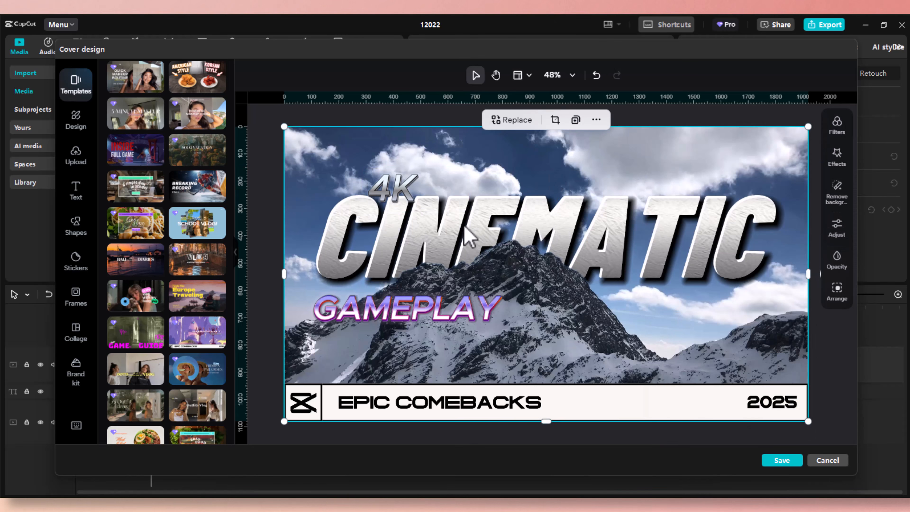
pyautogui.moveTo(408, 192); pyautogui.dragTo(764, 360)
pyautogui.click(747, 166)
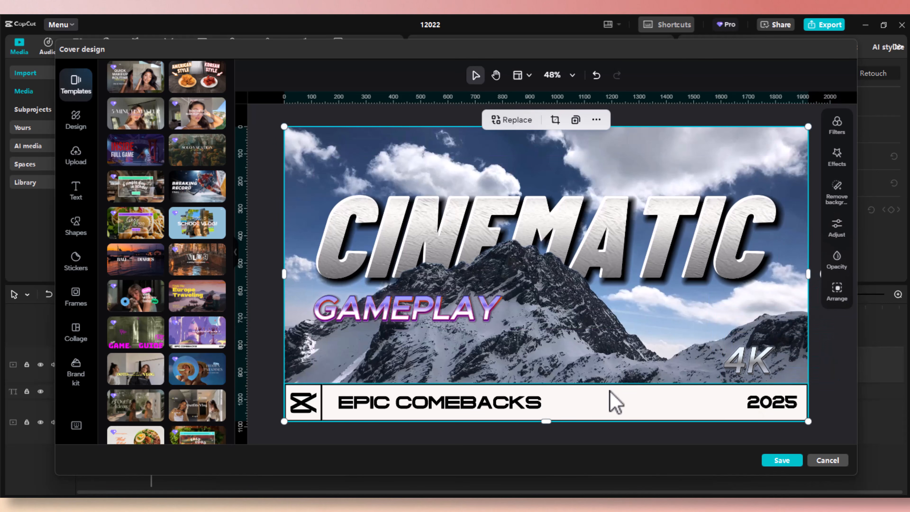
# Apply the Make Better Reviews template to the mountain cover.
pyautogui.scroll(-3, 187, 376)
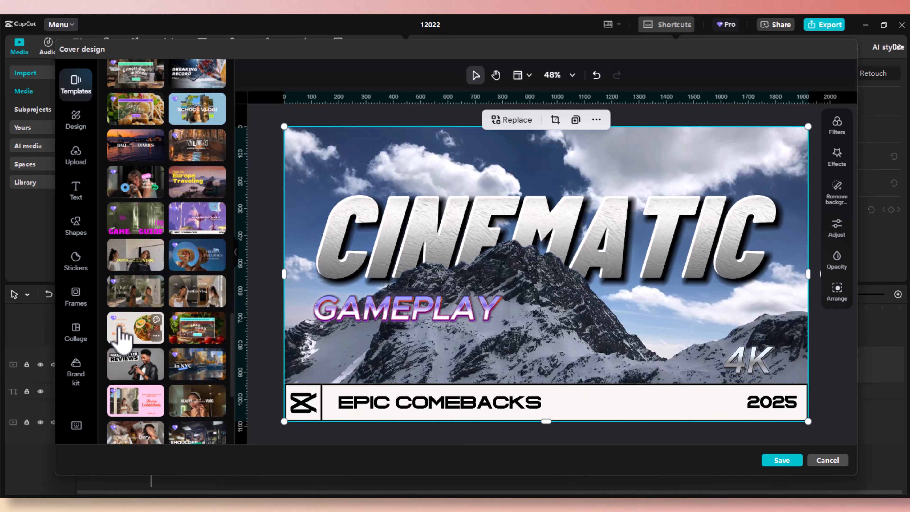
pyautogui.click(119, 337)
pyautogui.click(120, 375)
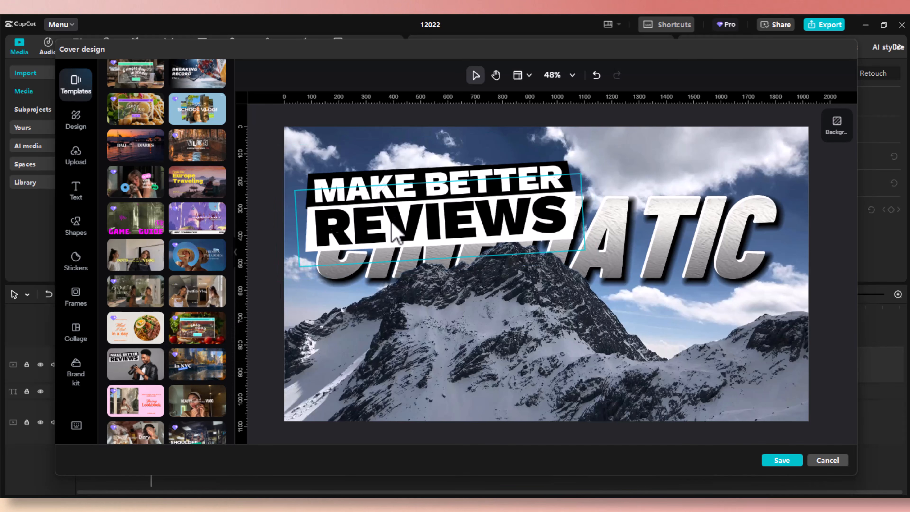
# Move the REVIEWS line and its black-and-white band lower, below the peak.
pyautogui.click(308, 190)
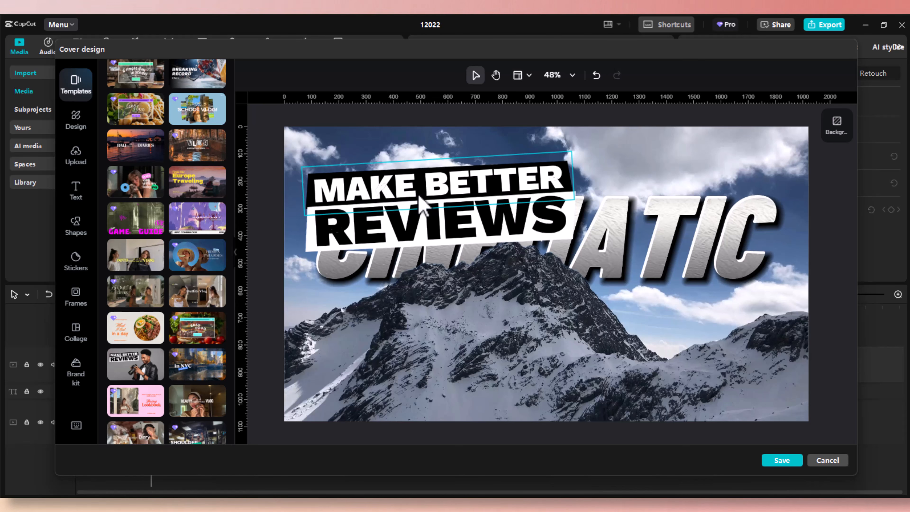
pyautogui.click(502, 240)
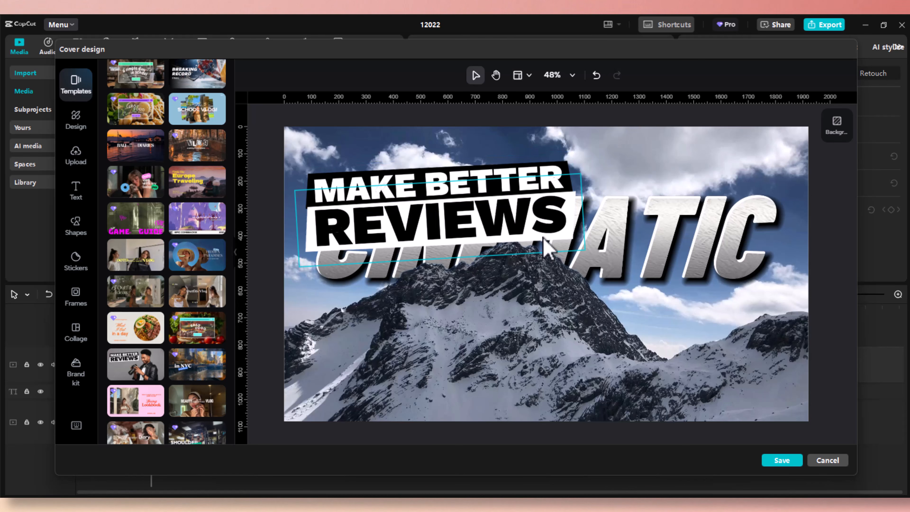
pyautogui.moveTo(542, 248); pyautogui.dragTo(542, 346)
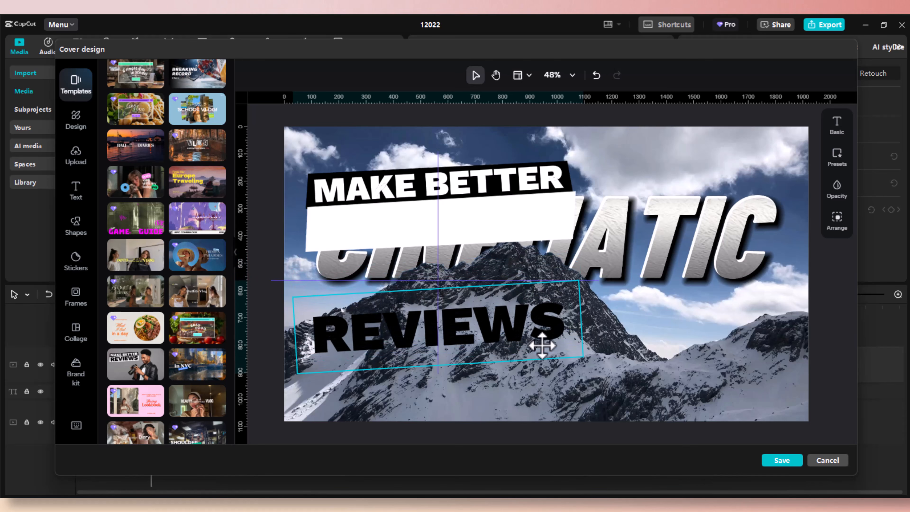
pyautogui.moveTo(554, 233); pyautogui.dragTo(587, 360)
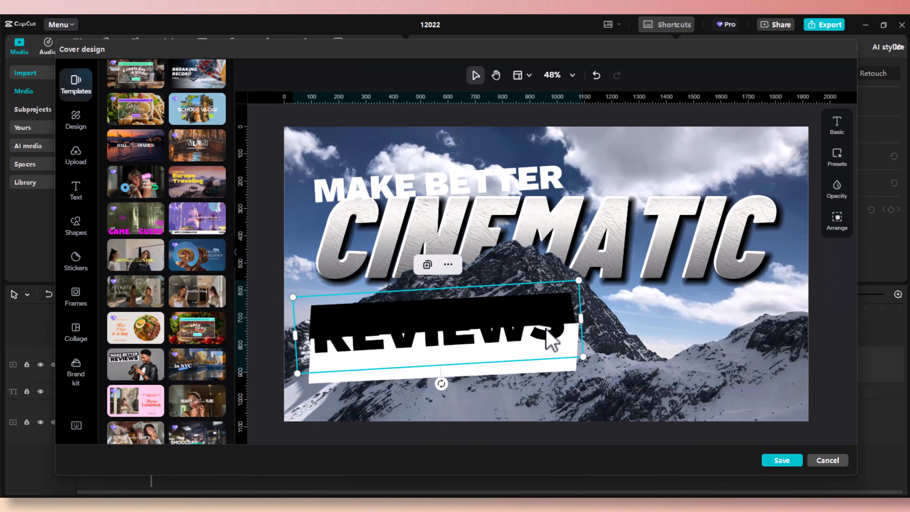
pyautogui.moveTo(544, 329); pyautogui.dragTo(549, 354)
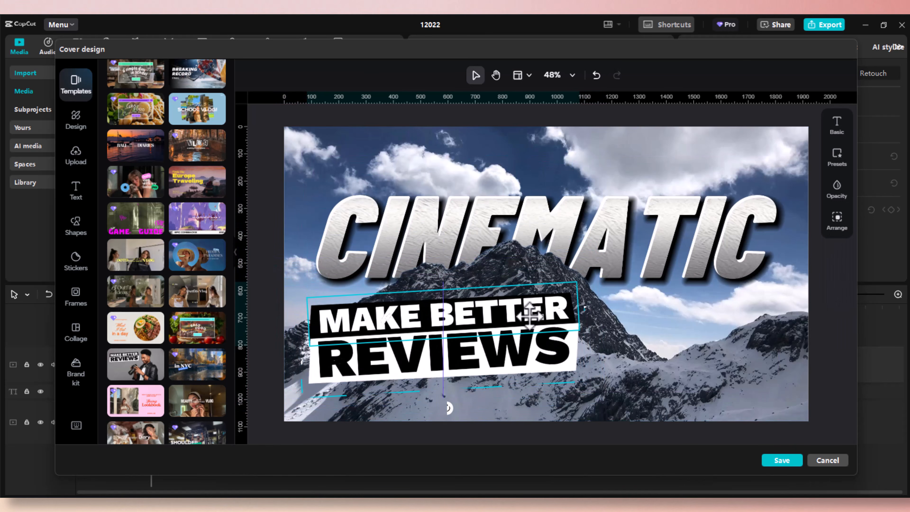
pyautogui.click(534, 309)
pyautogui.scroll(-5, 197, 287)
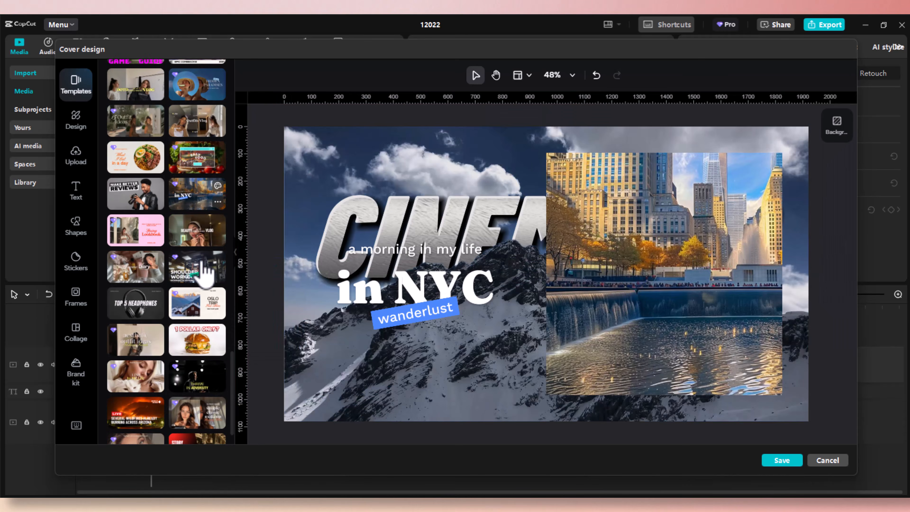
# Apply the MY REACTION template to the cover.
pyautogui.scroll(-1, 193, 311)
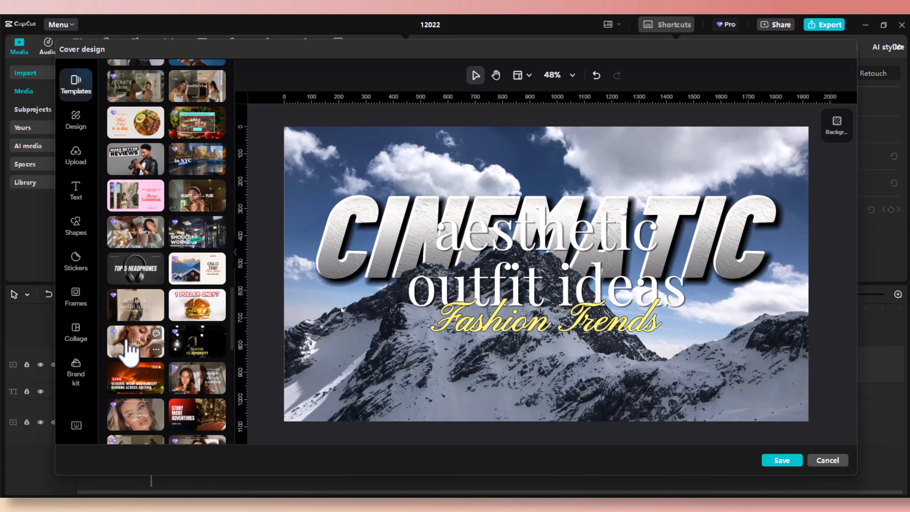
pyautogui.scroll(-6, 200, 362)
pyautogui.click(135, 259)
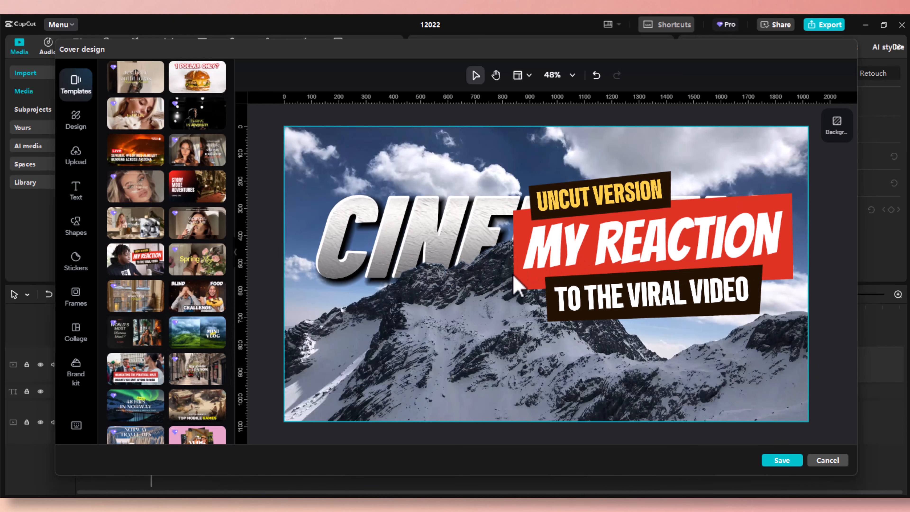
# Move TO THE VIRAL VIDEO and MY REACTION with their dark and red banners to the lower left.
pyautogui.moveTo(556, 314); pyautogui.dragTo(351, 382)
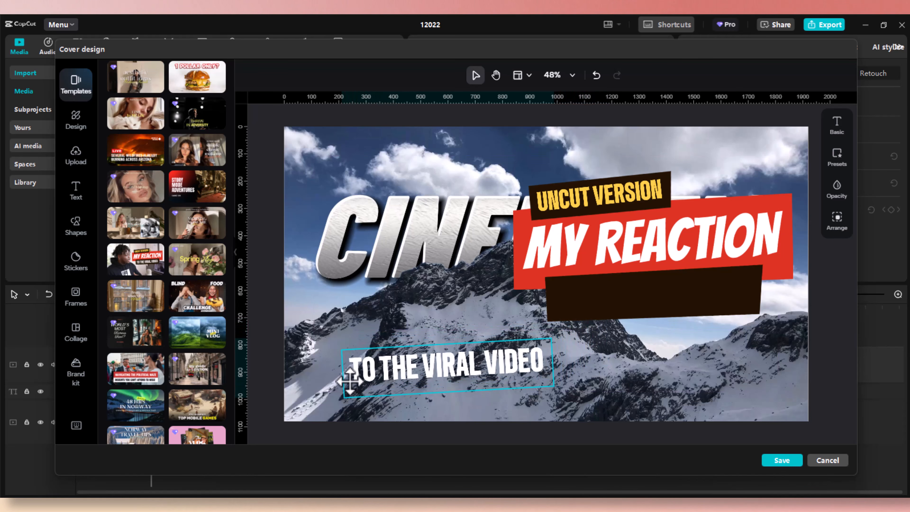
pyautogui.click(620, 309)
pyautogui.moveTo(622, 310); pyautogui.dragTo(411, 367)
pyautogui.click(548, 291)
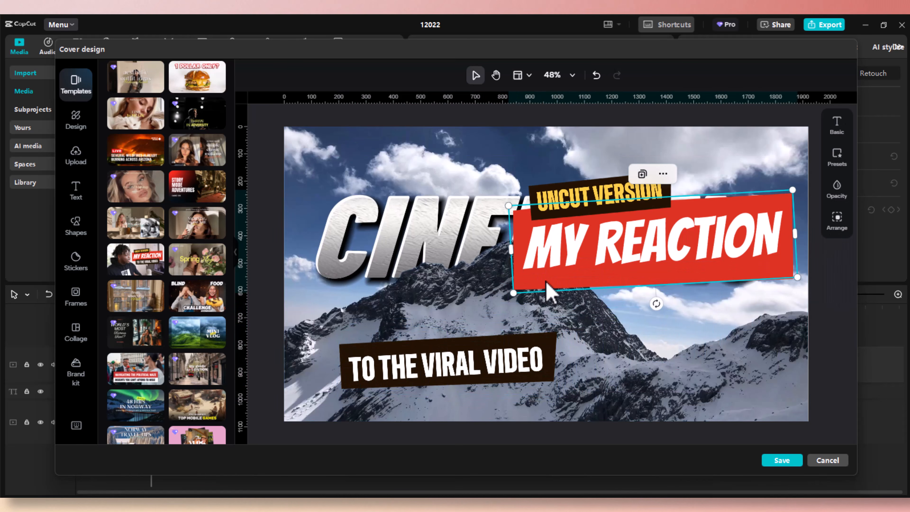
pyautogui.moveTo(545, 291); pyautogui.dragTo(362, 353)
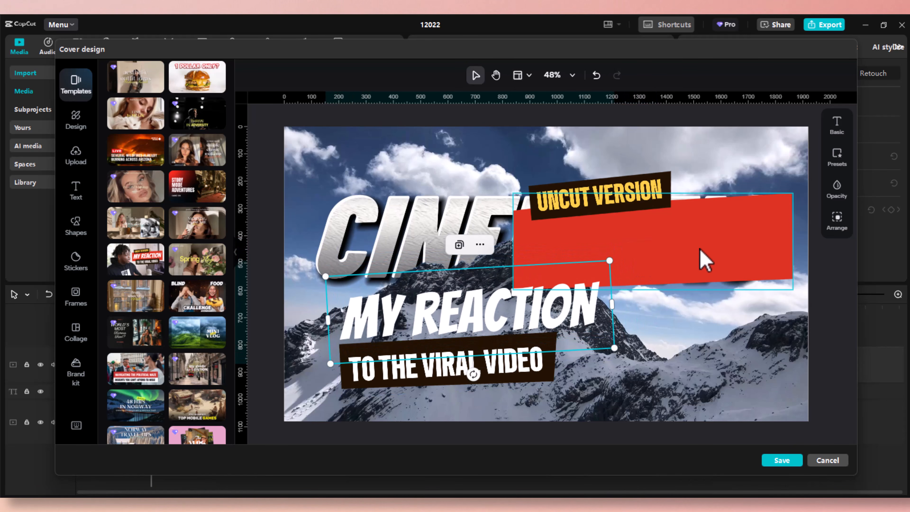
pyautogui.moveTo(723, 249); pyautogui.dragTo(533, 302)
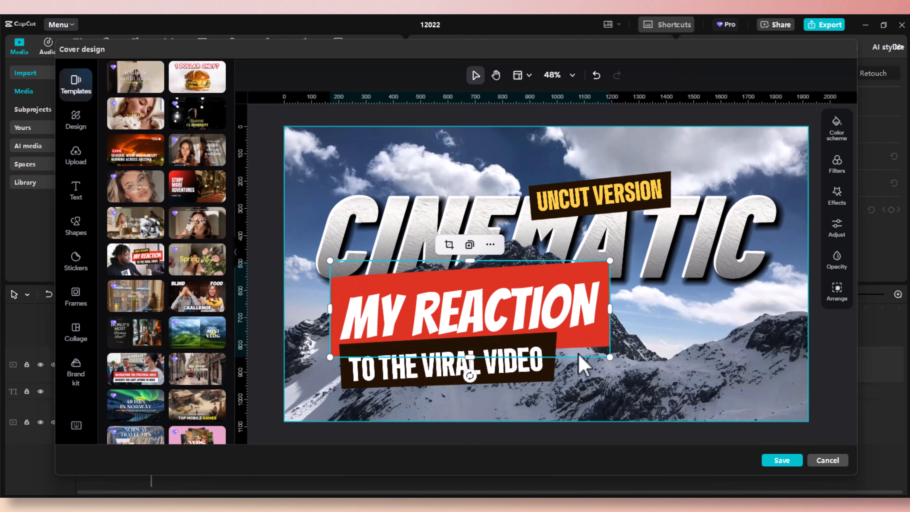
# Lower TO THE VIRAL VIDEO, MY REACTION and their banners slightly further down.
pyautogui.moveTo(498, 387); pyautogui.dragTo(497, 403)
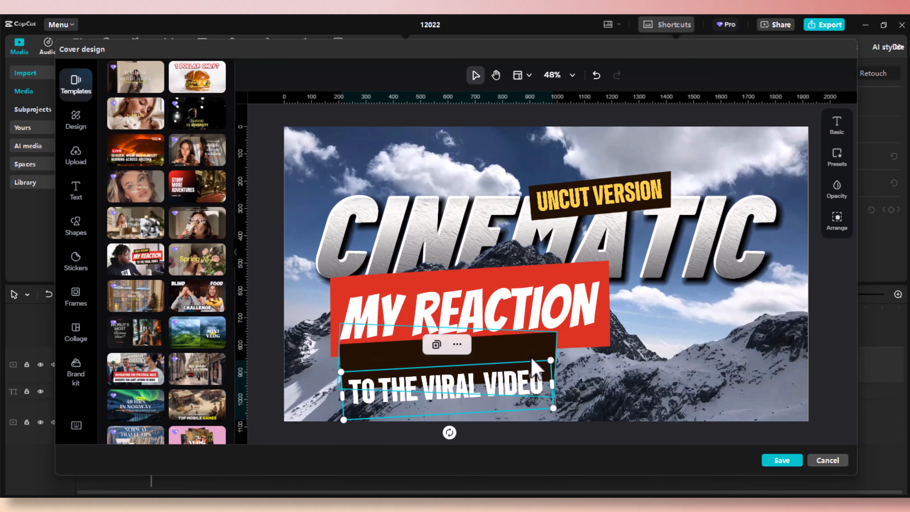
pyautogui.moveTo(534, 364); pyautogui.dragTo(530, 377)
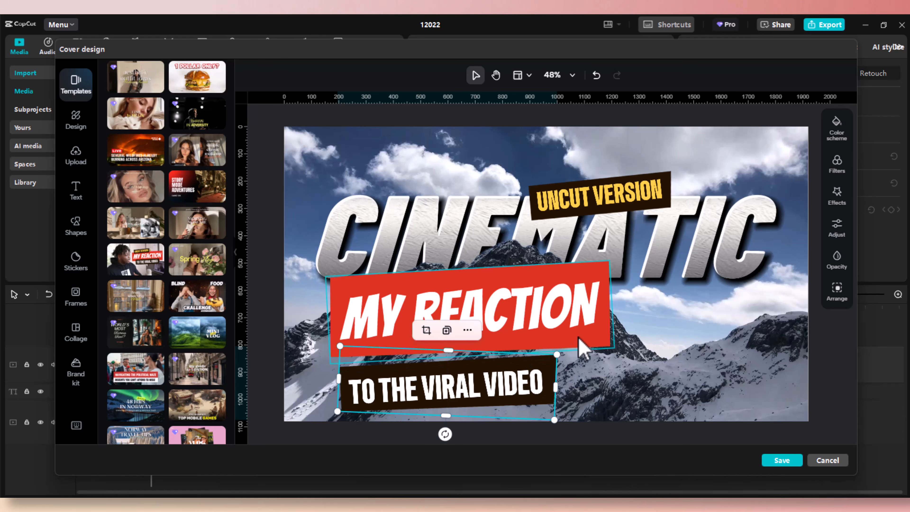
pyautogui.moveTo(586, 335); pyautogui.dragTo(581, 357)
pyautogui.click(595, 287)
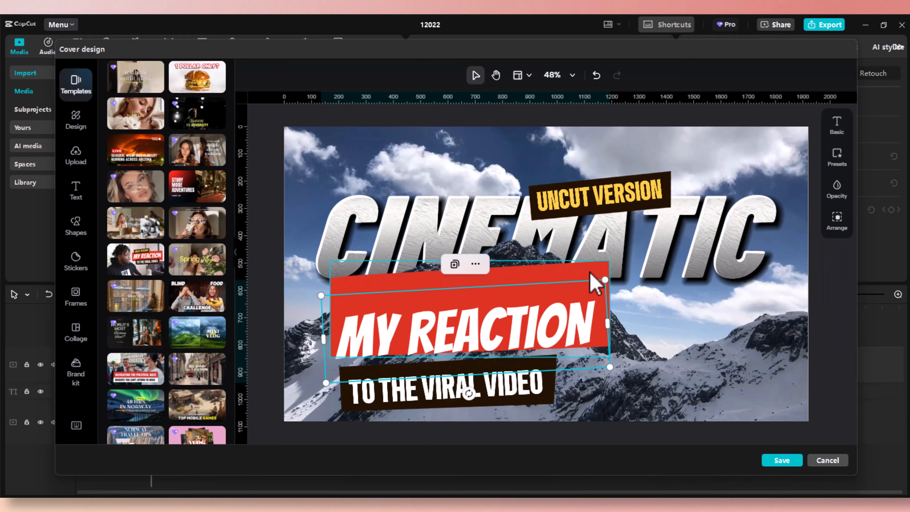
pyautogui.moveTo(590, 271); pyautogui.dragTo(588, 287)
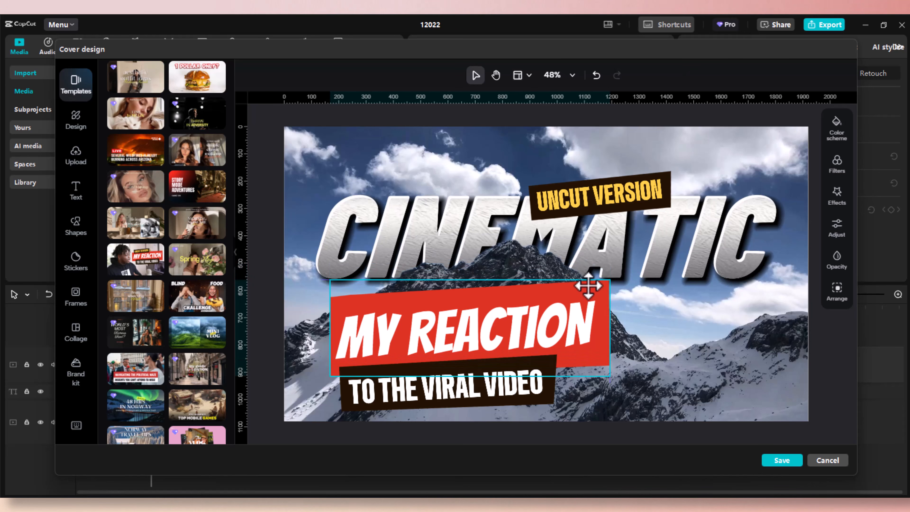
pyautogui.moveTo(588, 286); pyautogui.dragTo(588, 286)
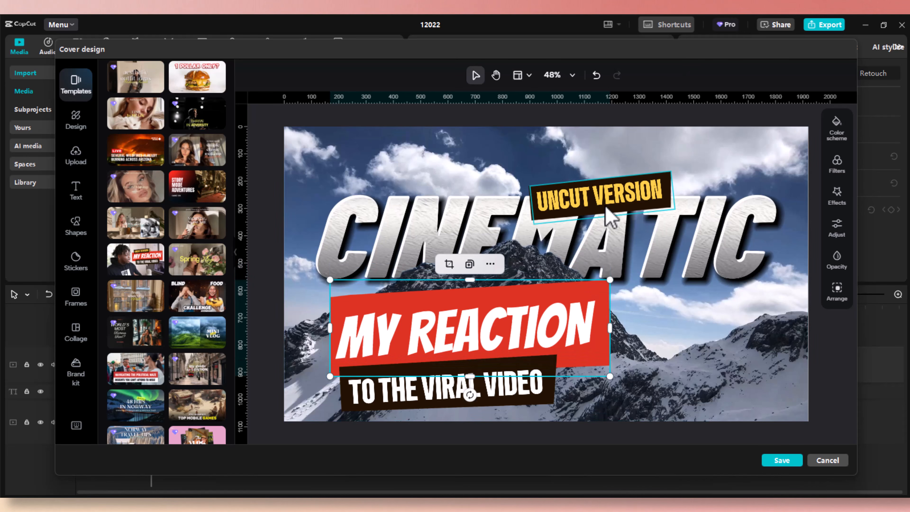
# Move UNCUT VERSION and its dark rectangle down beneath CINEMATIC, above the red banner.
pyautogui.moveTo(607, 208); pyautogui.dragTo(472, 277)
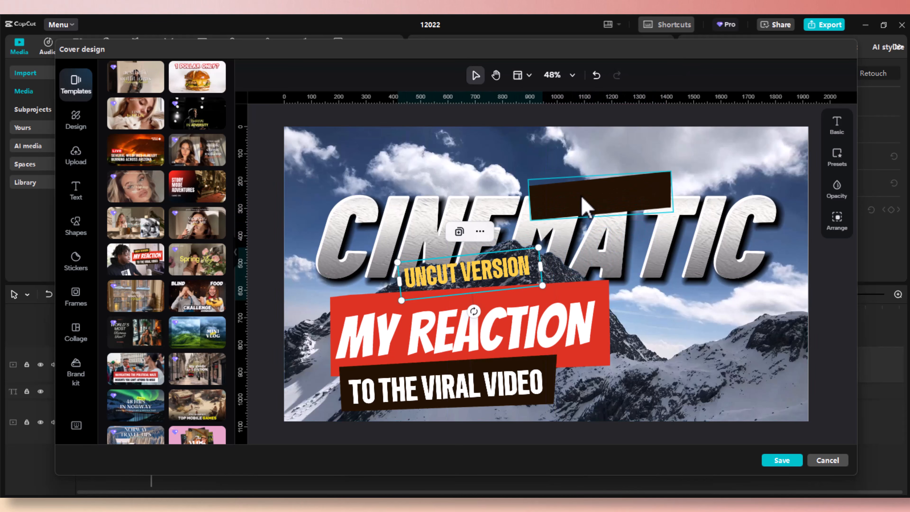
pyautogui.click(554, 207)
pyautogui.moveTo(554, 207); pyautogui.dragTo(448, 267)
# Change the UNCUT VERSION tag to read CAPCUT SECRET.
pyautogui.click(506, 270)
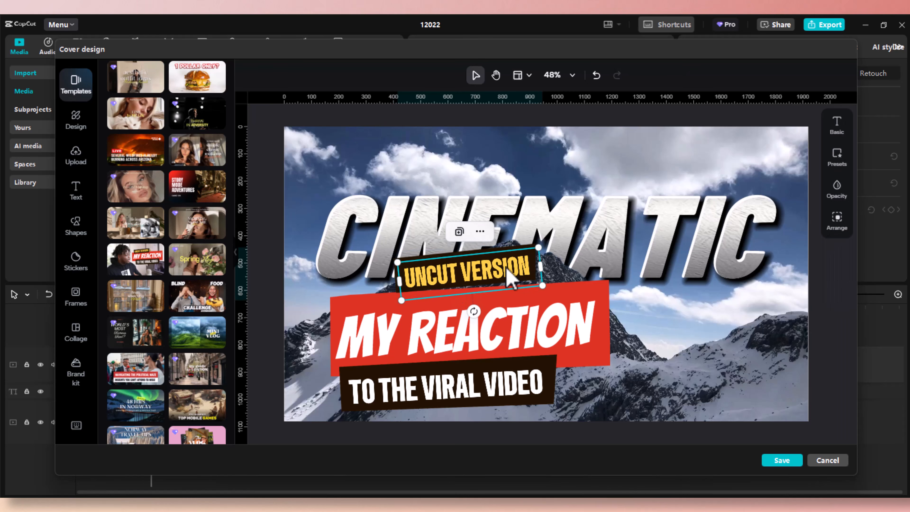
pyautogui.doubleClick(523, 269)
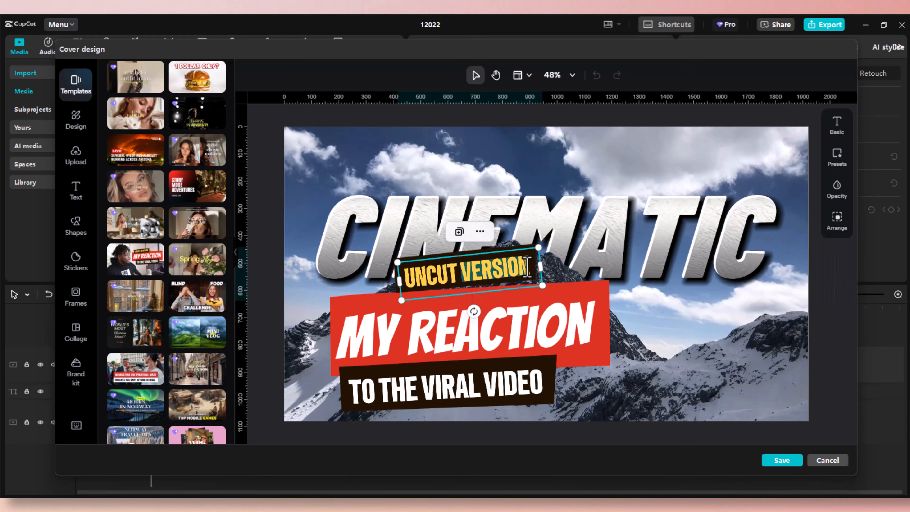
pyautogui.press('BackSpace')
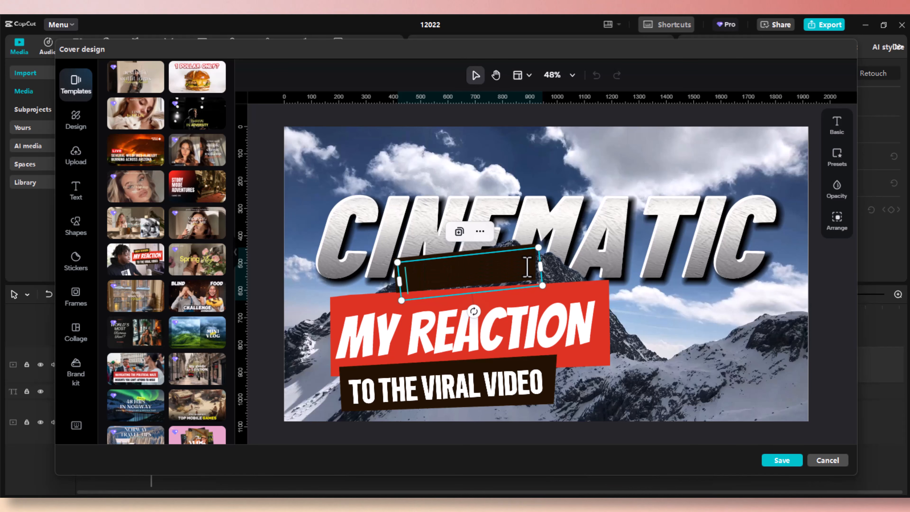
pyautogui.write('CAPCUT SECRE')
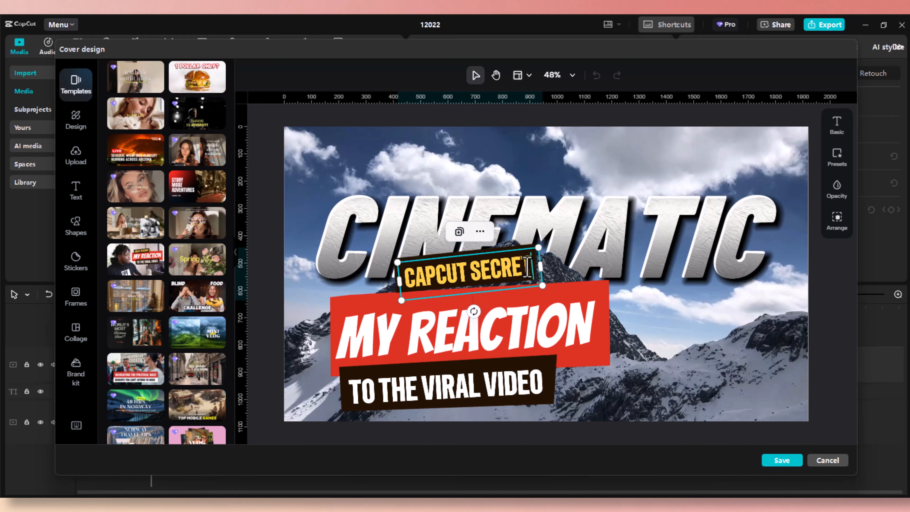
pyautogui.write('T')
# Replace REACTION on the red banner with THUMBNAIL.
pyautogui.click(568, 311)
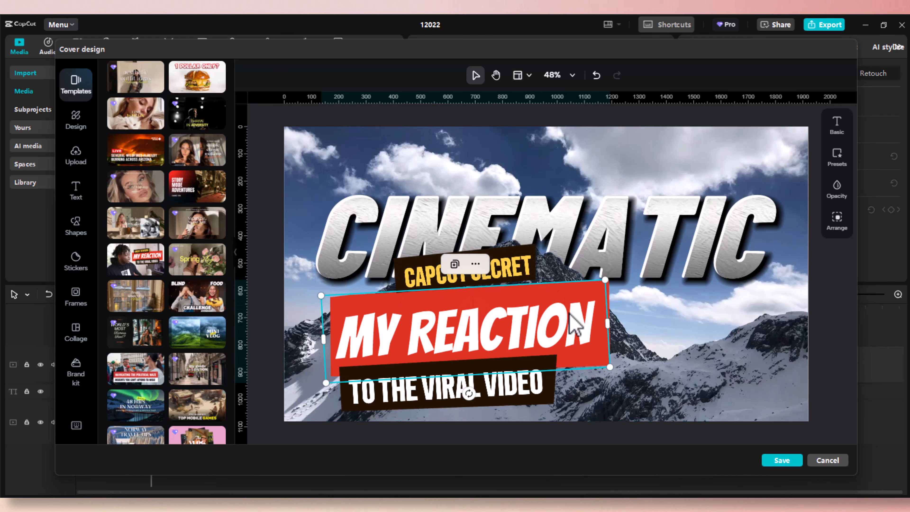
pyautogui.doubleClick(569, 312)
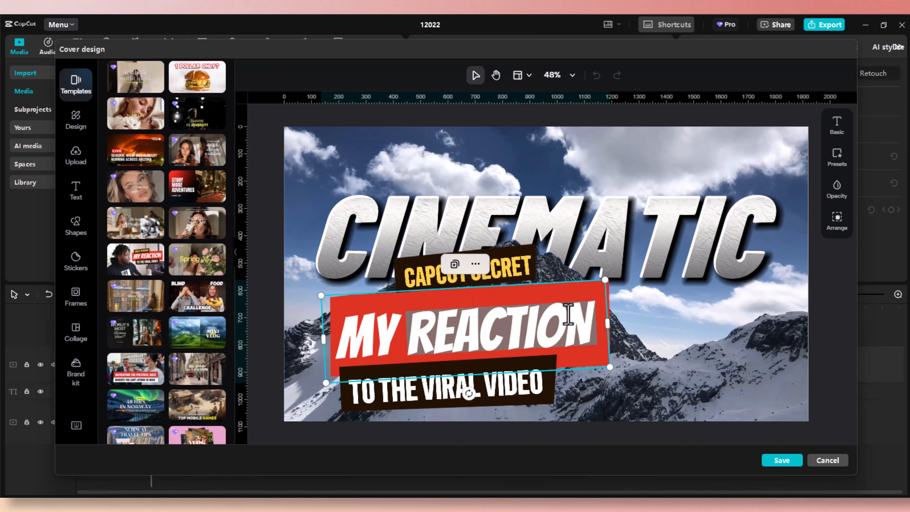
pyautogui.press('BackSpace')
pyautogui.press('BackSpace')
pyautogui.press('BackSpace')
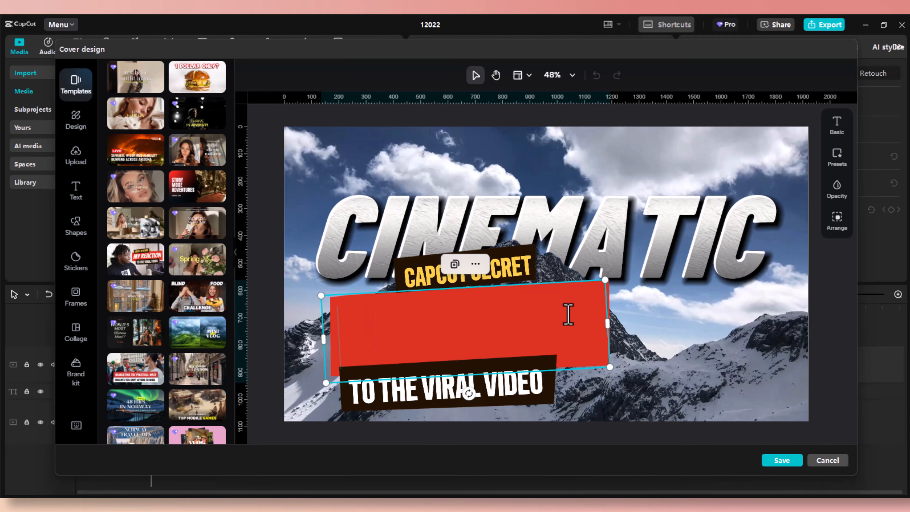
pyautogui.write('THUM')
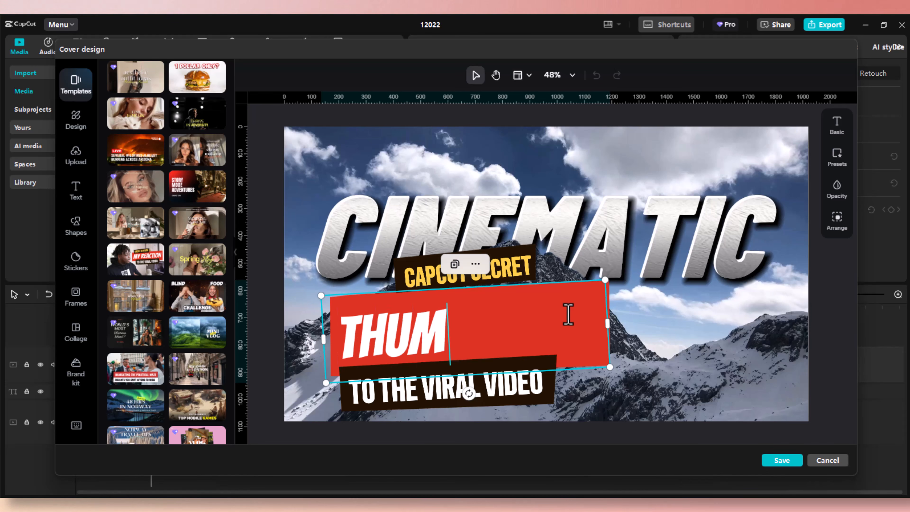
pyautogui.write('BNAIL')
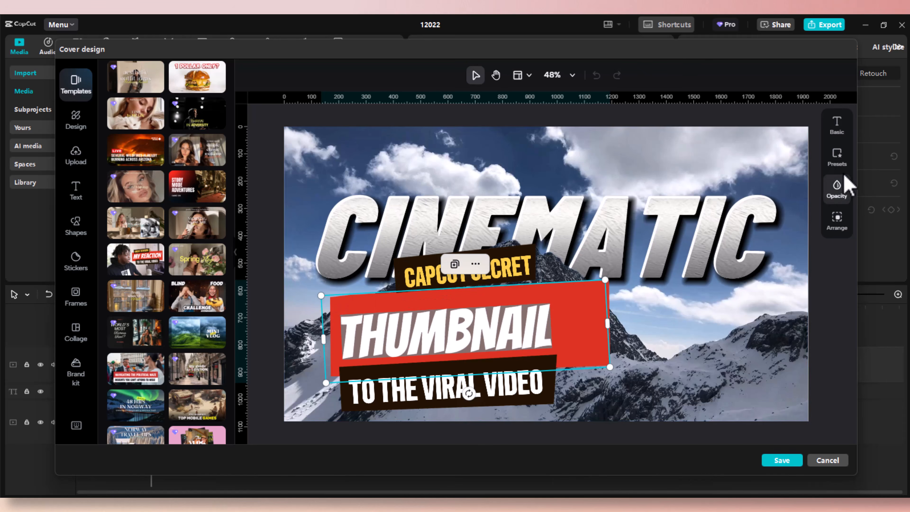
# Set THUMBNAIL to font size 64 and raise its red banner slightly.
pyautogui.click(844, 136)
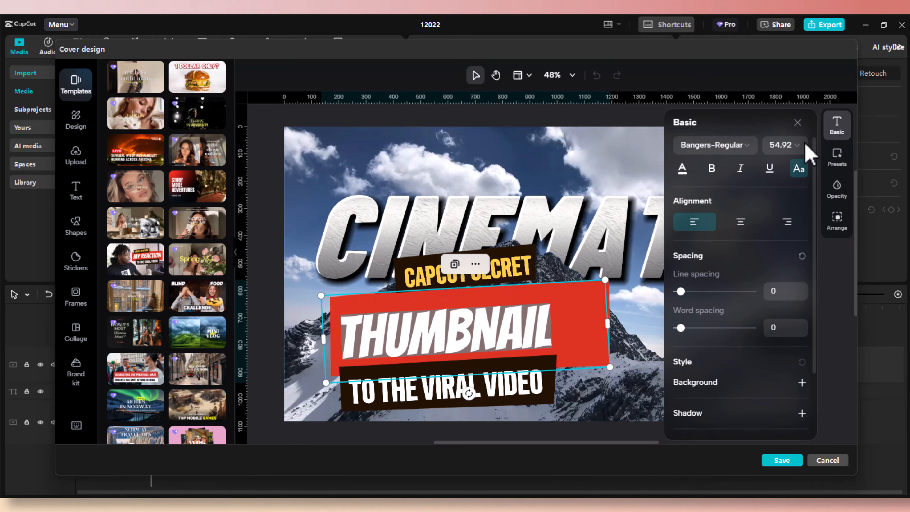
pyautogui.click(800, 151)
pyautogui.scroll(-5, 802, 286)
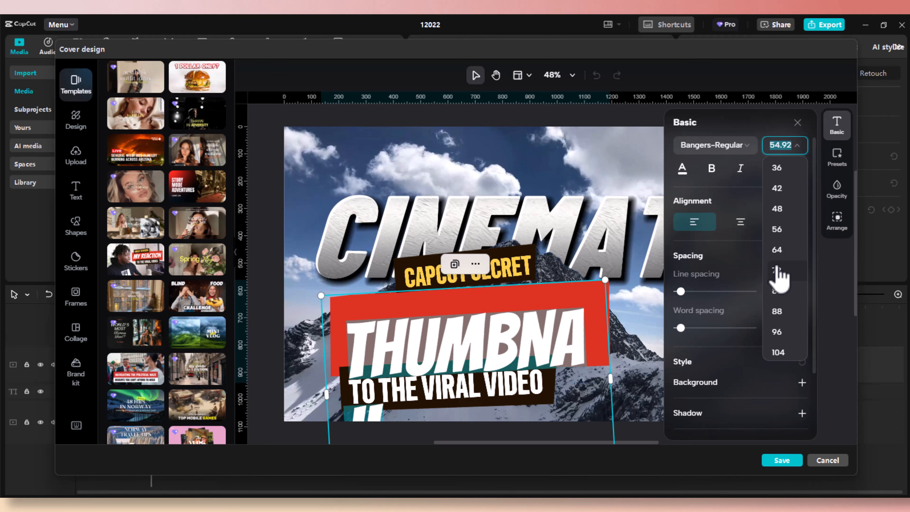
pyautogui.click(776, 250)
pyautogui.click(651, 304)
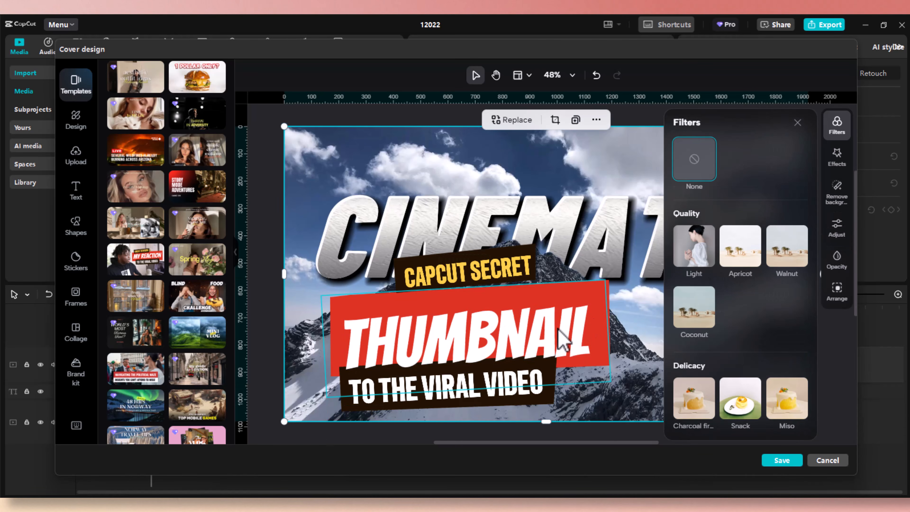
pyautogui.click(564, 341)
pyautogui.moveTo(558, 328); pyautogui.dragTo(558, 316)
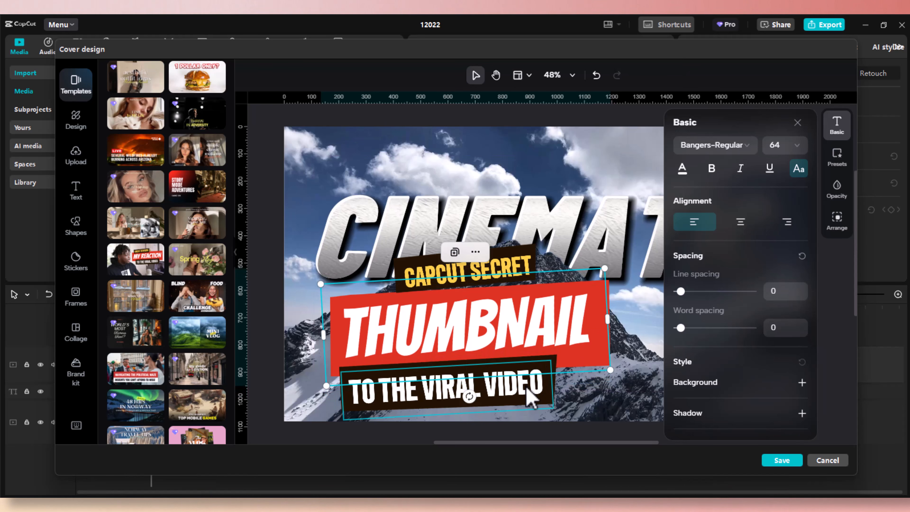
pyautogui.click(530, 399)
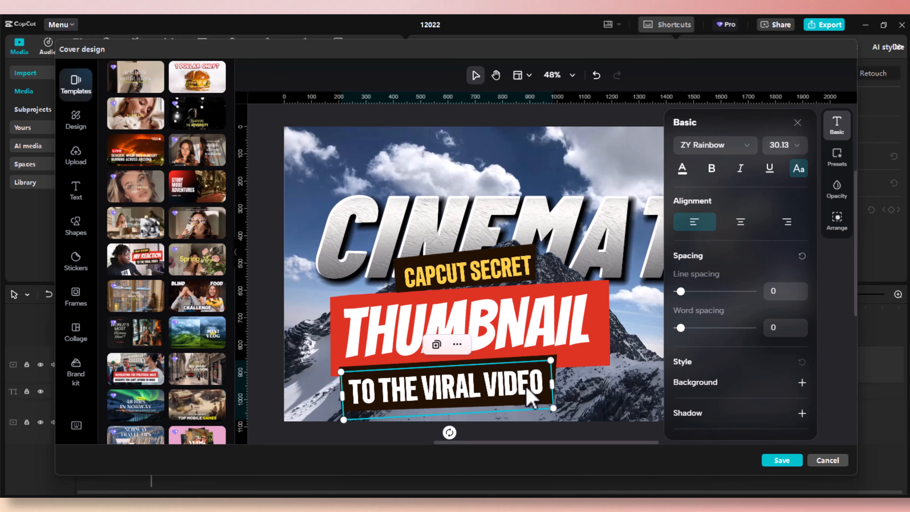
# Retype the bottom line as COVER DESIGN at size 42, widened to fit one line.
pyautogui.doubleClick(531, 399)
pyautogui.write('CO')
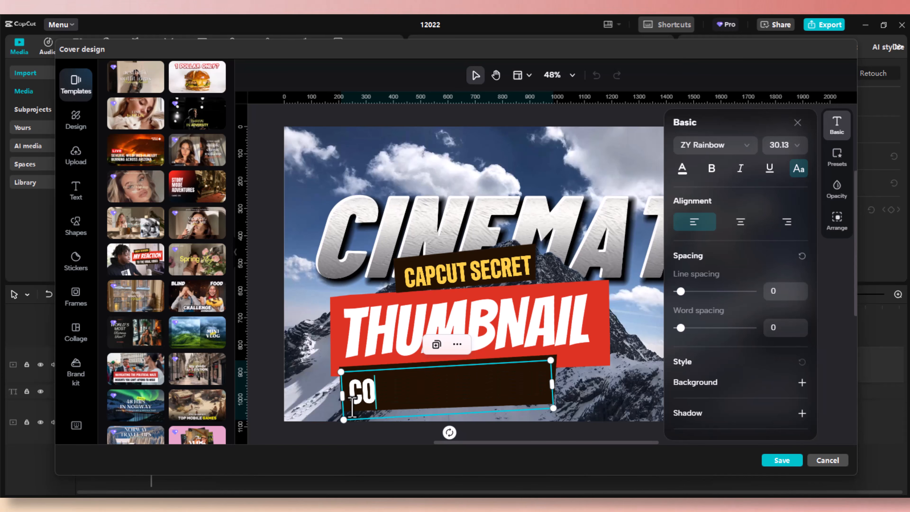
pyautogui.write('VER DESIGN')
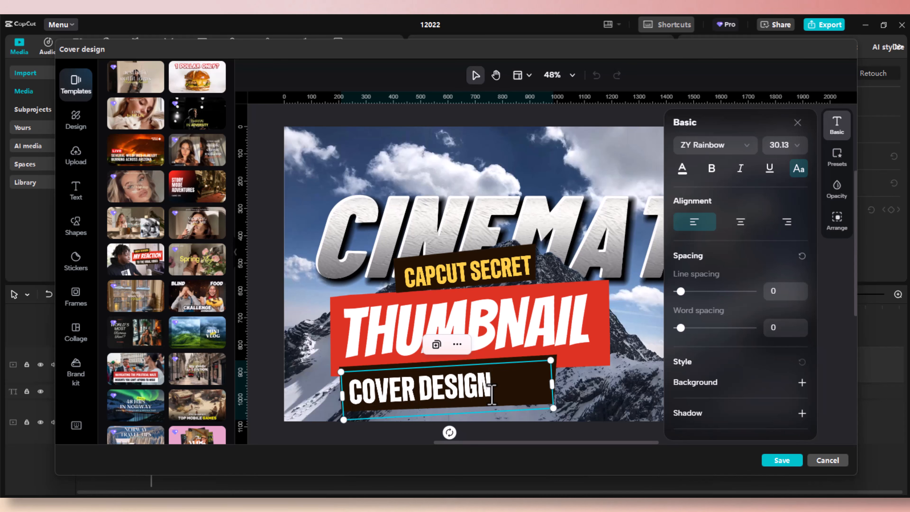
pyautogui.moveTo(498, 387); pyautogui.dragTo(342, 391)
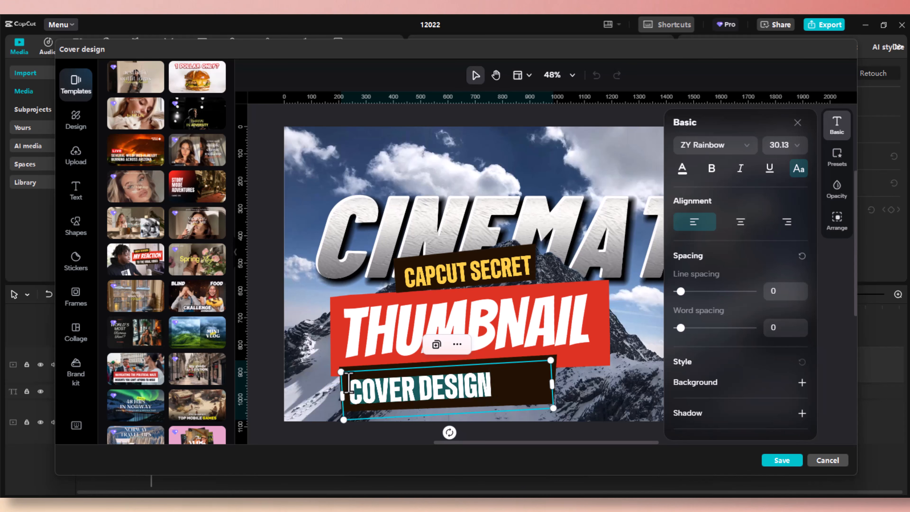
pyautogui.click(797, 146)
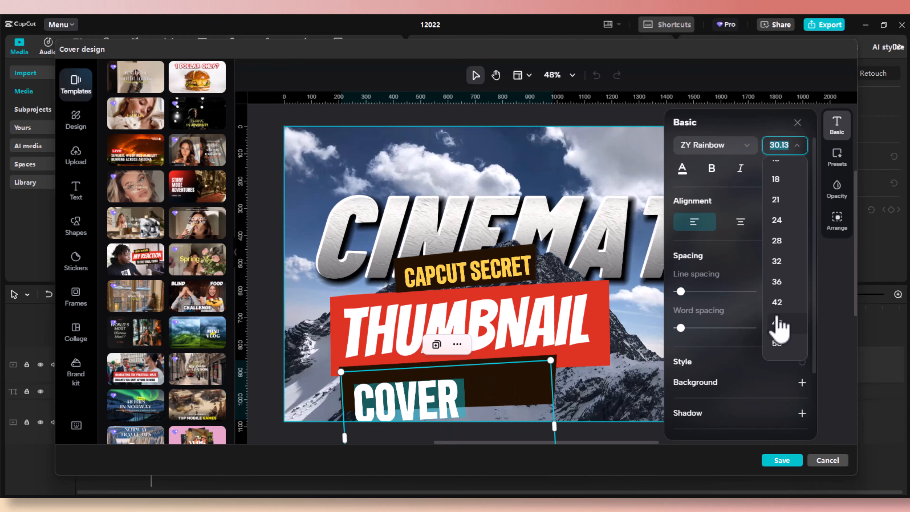
pyautogui.click(776, 303)
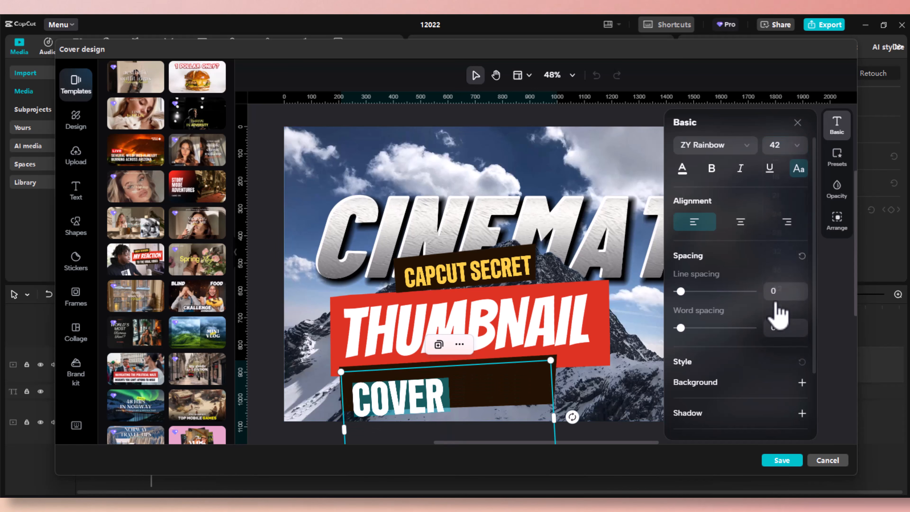
pyautogui.moveTo(554, 418); pyautogui.dragTo(576, 418)
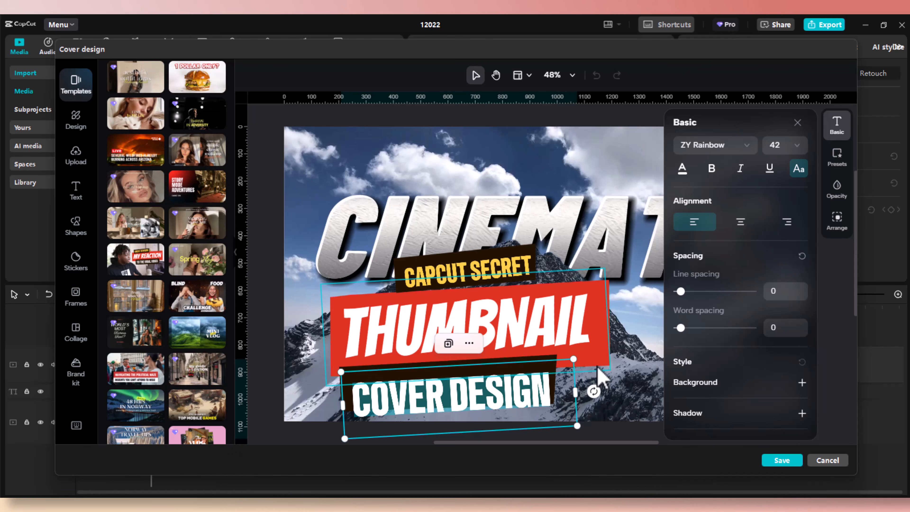
# Undo an accidental background shift and nudge COVER DESIGN up under THUMBNAIL.
pyautogui.click(649, 320)
pyautogui.moveTo(509, 404); pyautogui.dragTo(494, 375)
pyautogui.hotkey('ctrl', 'z')
pyautogui.click(501, 393)
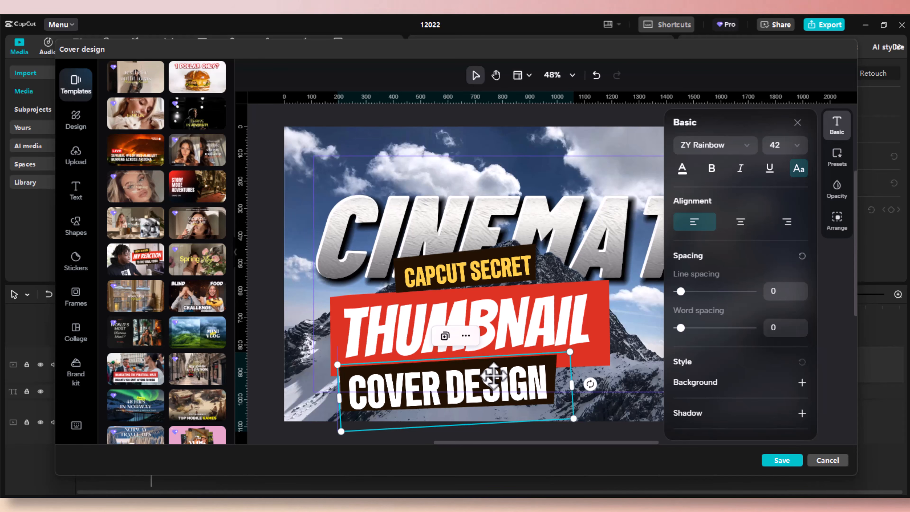
pyautogui.press('Up')
pyautogui.press('Up')
pyautogui.press('Up')
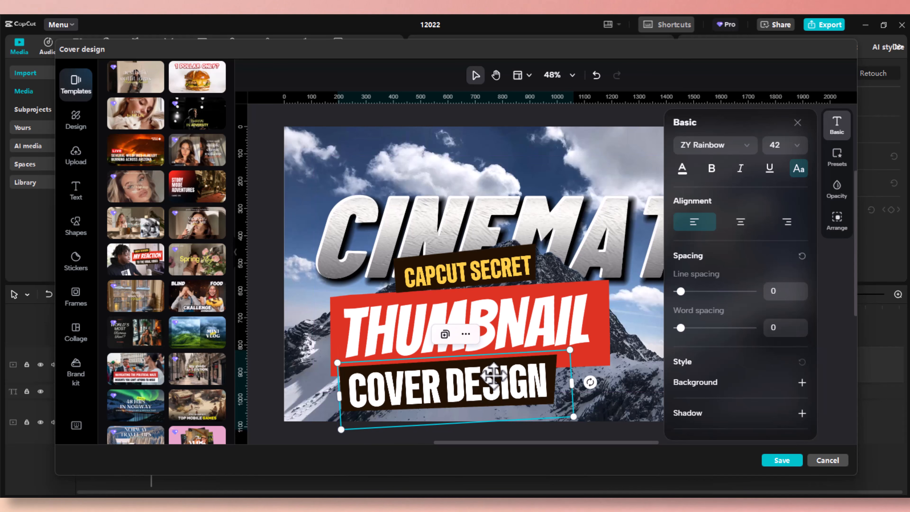
pyautogui.click(646, 321)
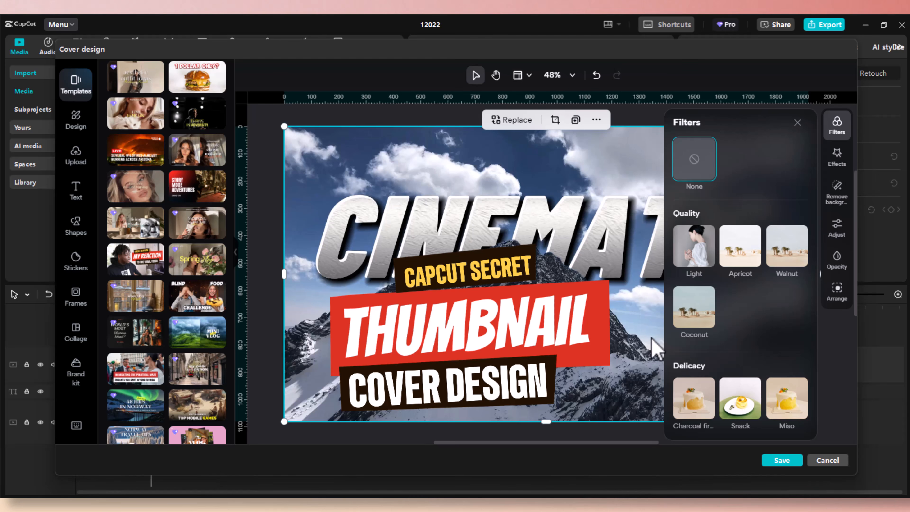
pyautogui.click(797, 123)
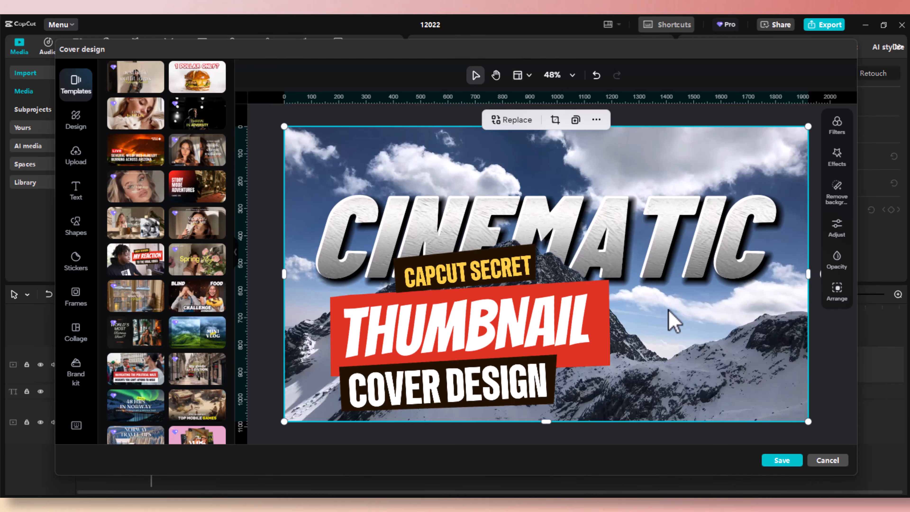
# Nudge CAPCUT SECRET up slightly, keeping it centred.
pyautogui.click(511, 283)
pyautogui.moveTo(506, 273); pyautogui.dragTo(506, 272)
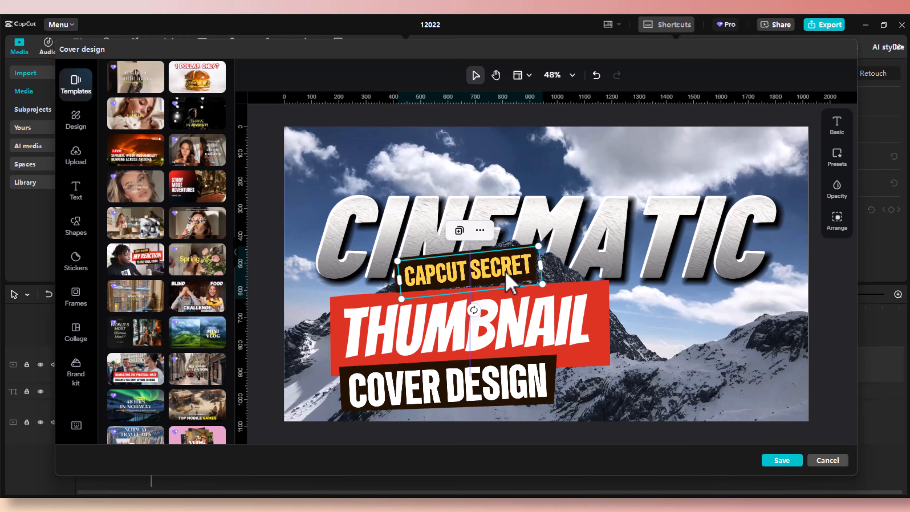
pyautogui.click(765, 361)
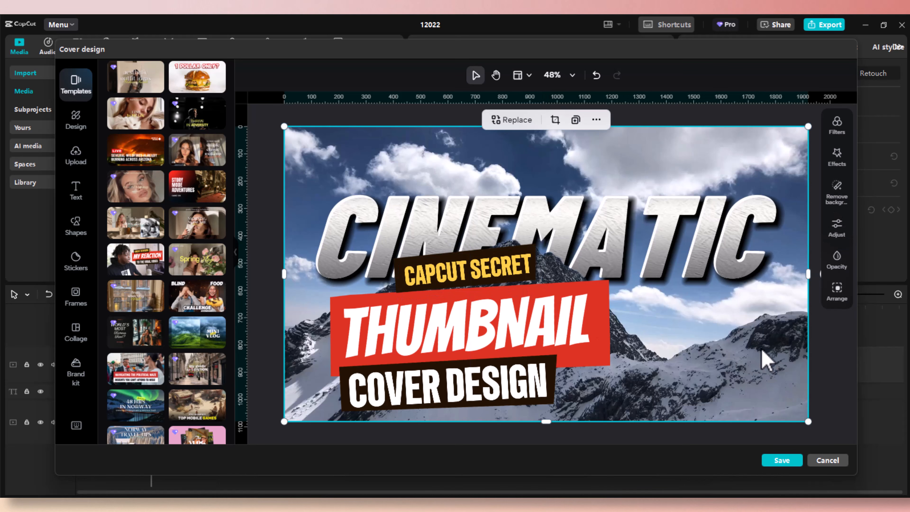
# Save the design as the video cover and reopen it from the timeline.
pyautogui.click(780, 462)
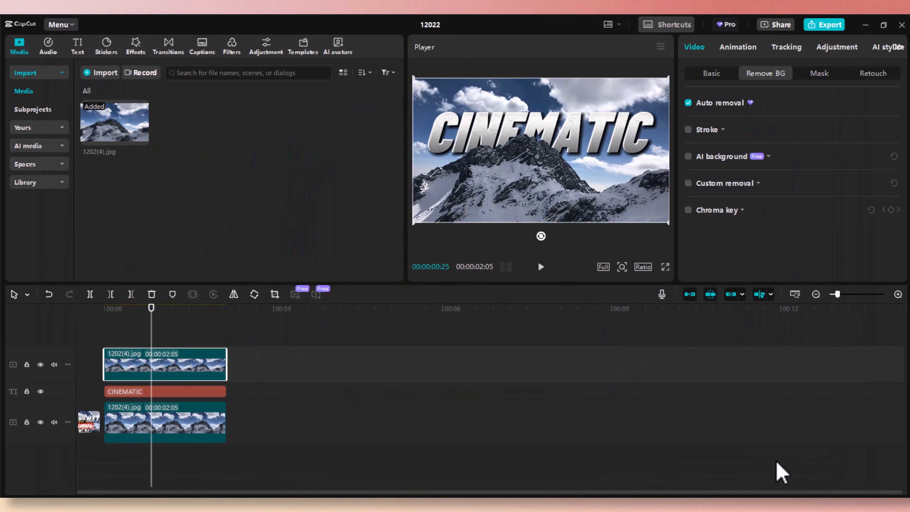
pyautogui.moveTo(86, 427)
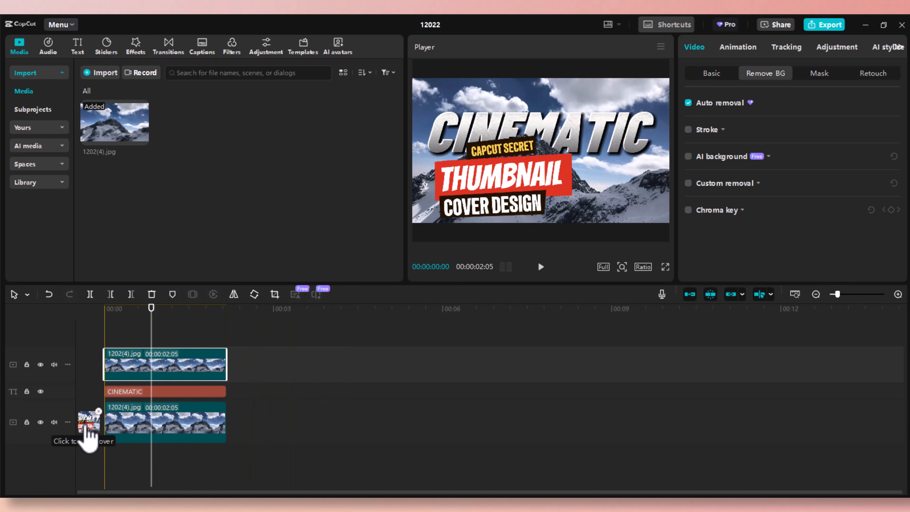
pyautogui.click(86, 427)
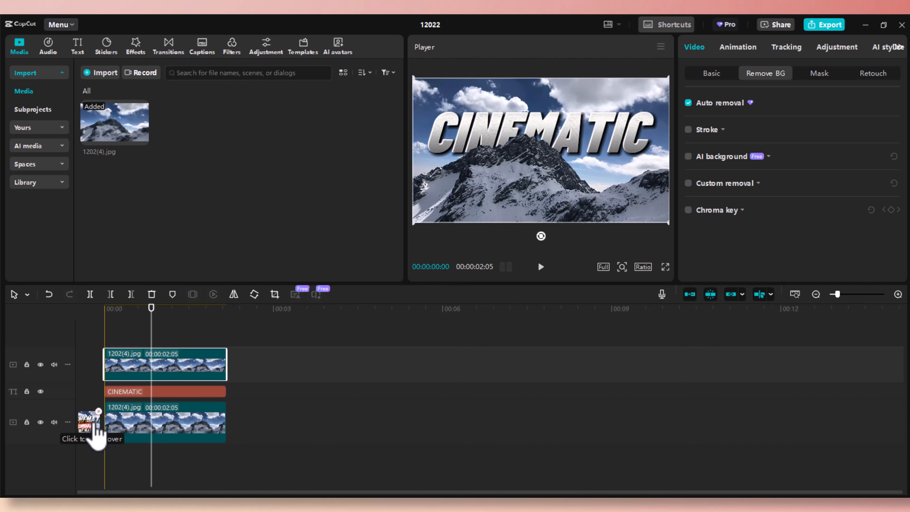
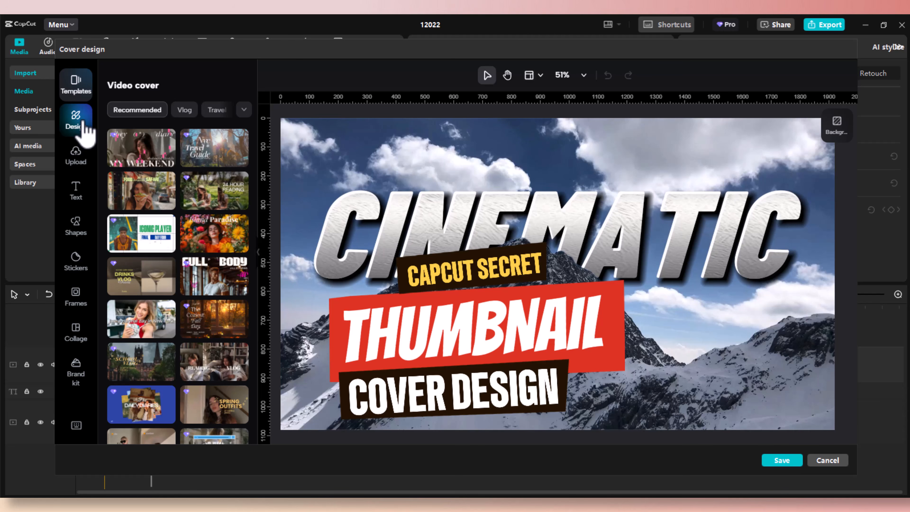
# Browse the cover template categories, then view all the Design colour-and-font themes.
pyautogui.click(243, 110)
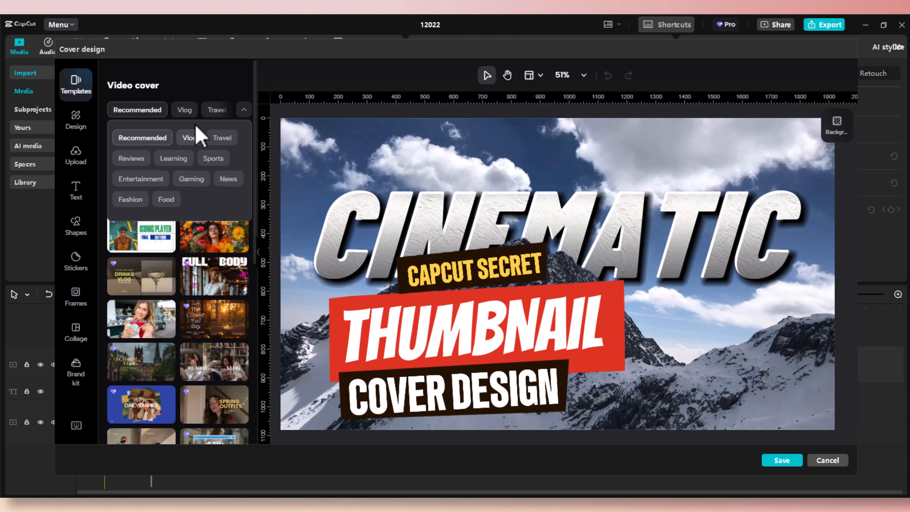
pyautogui.click(206, 93)
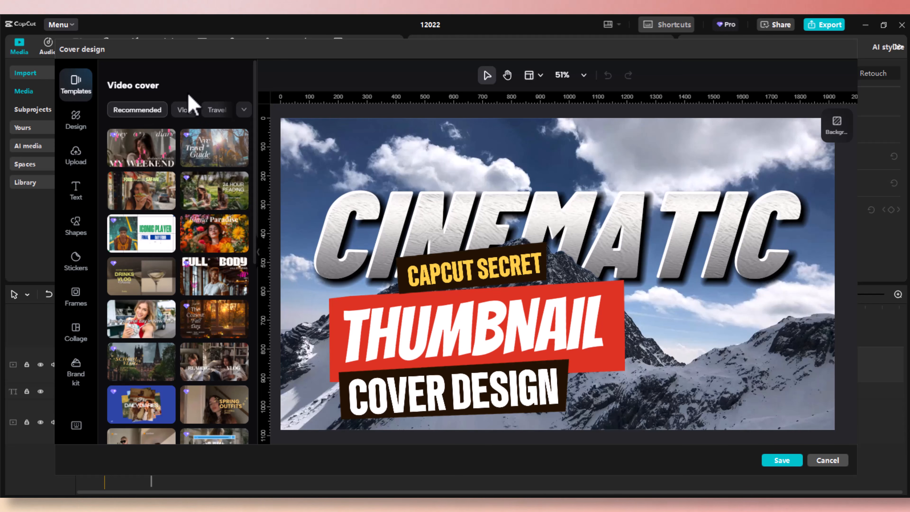
pyautogui.click(81, 120)
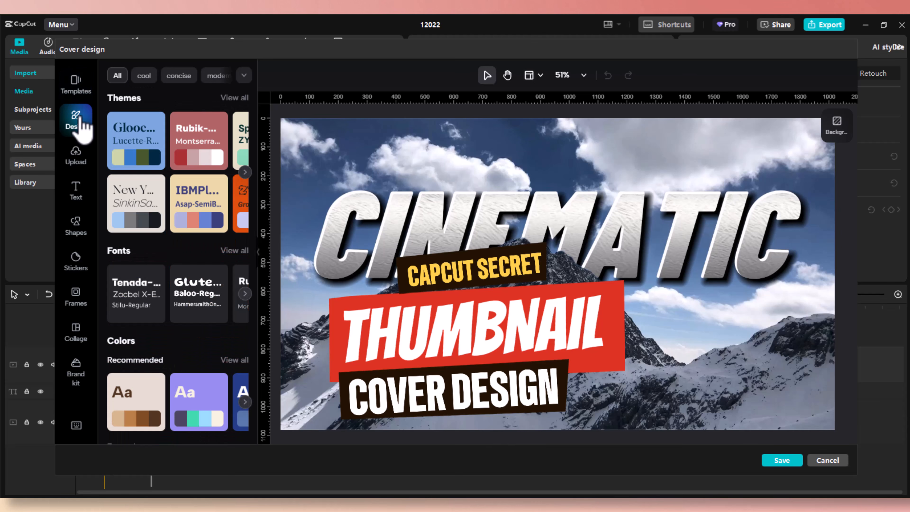
pyautogui.click(235, 97)
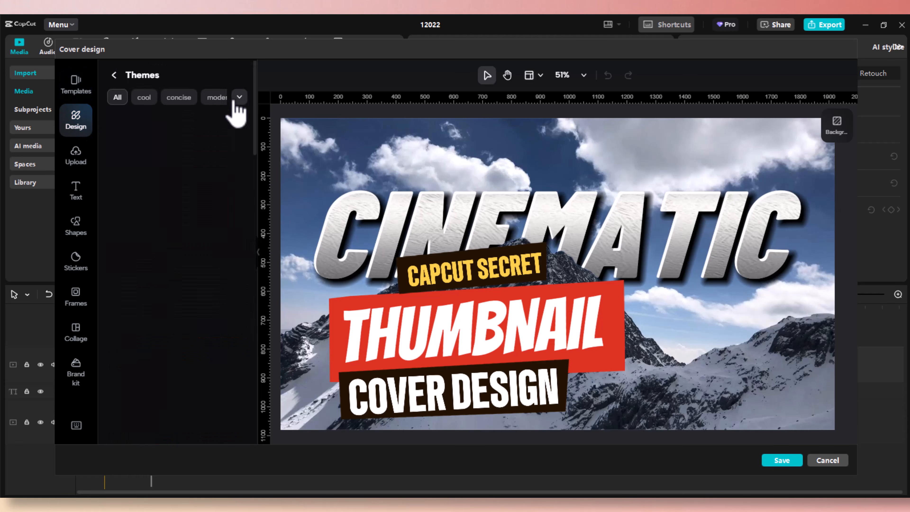
# Filter the themes by cool and concise, then bring up the uploaded thumbnail images.
pyautogui.scroll(-8, 203, 258)
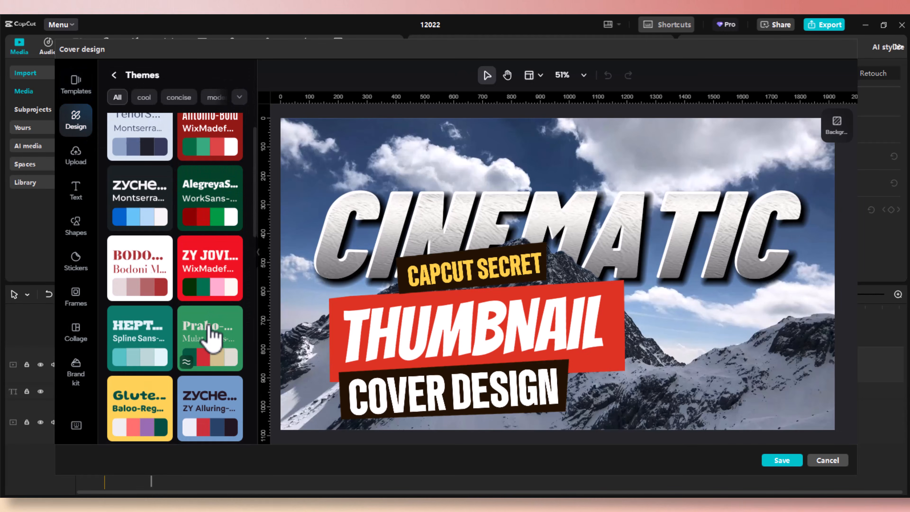
pyautogui.scroll(-8, 201, 315)
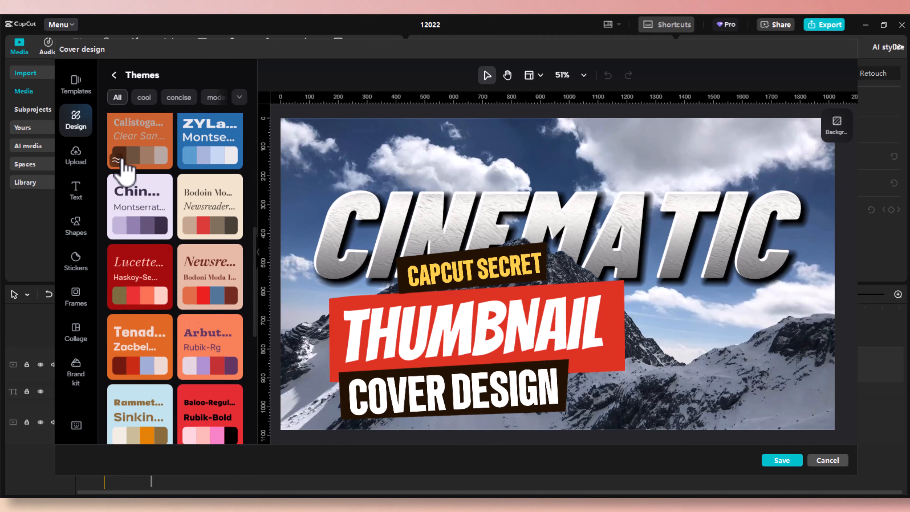
pyautogui.scroll(3, 203, 240)
pyautogui.scroll(9, 203, 239)
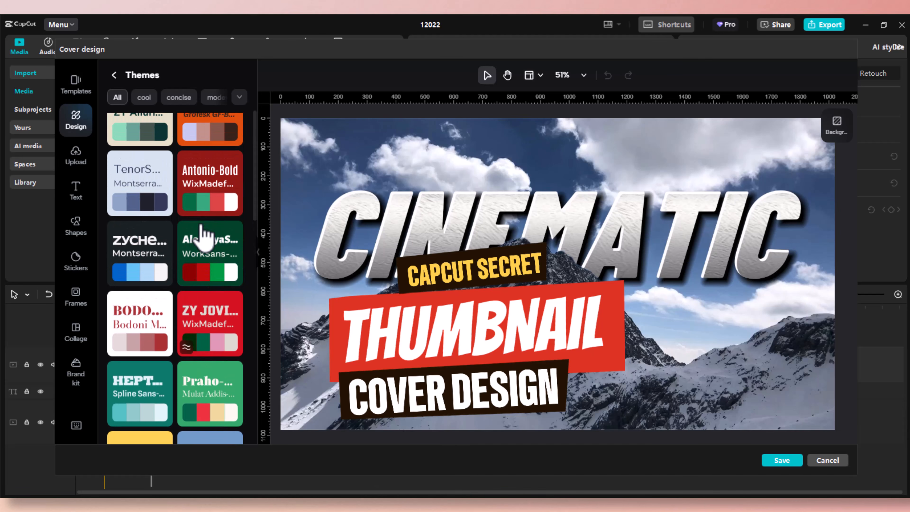
pyautogui.scroll(-10, 203, 251)
pyautogui.click(145, 95)
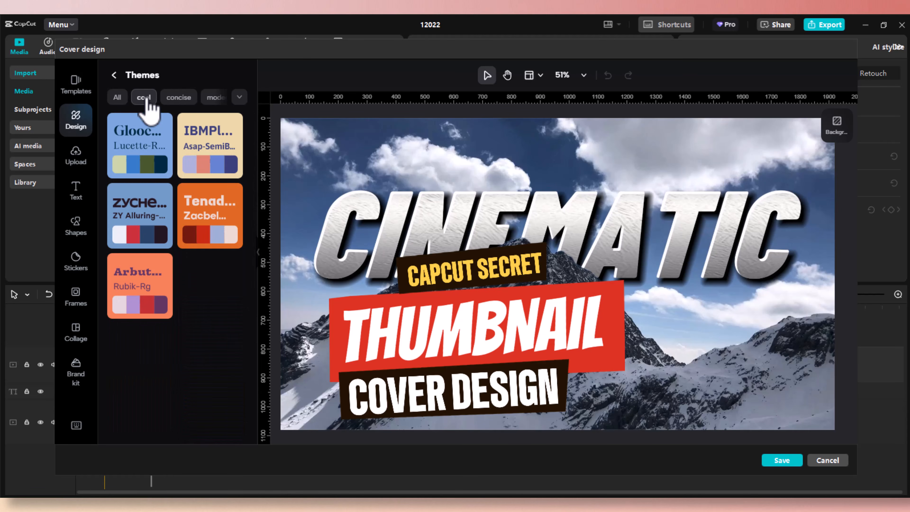
pyautogui.click(186, 101)
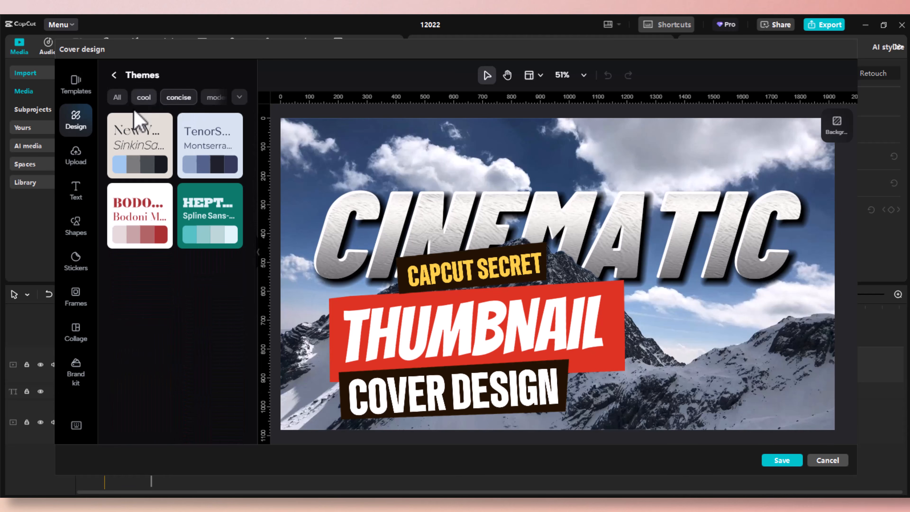
pyautogui.click(74, 158)
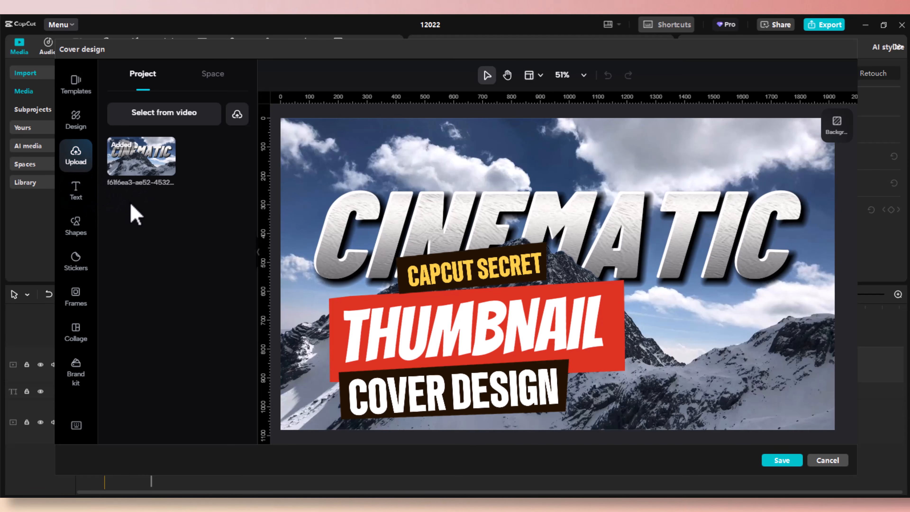
# Try the Join text style on the CINEMATIC title, then delete it.
pyautogui.click(77, 195)
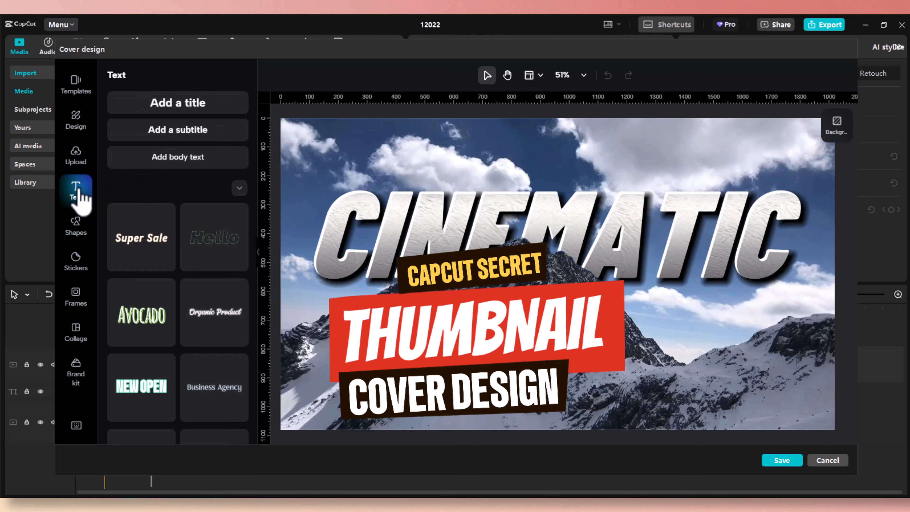
pyautogui.scroll(-2, 185, 251)
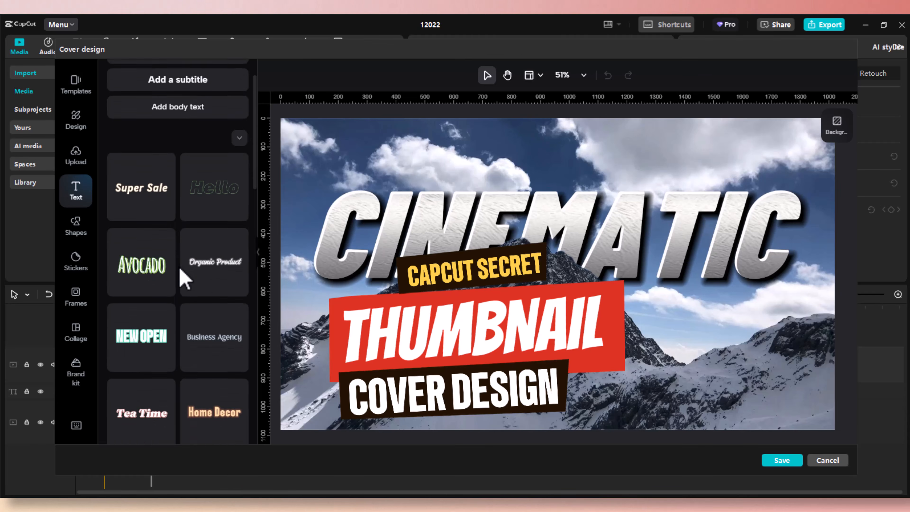
pyautogui.scroll(-5, 181, 276)
pyautogui.scroll(-4, 179, 274)
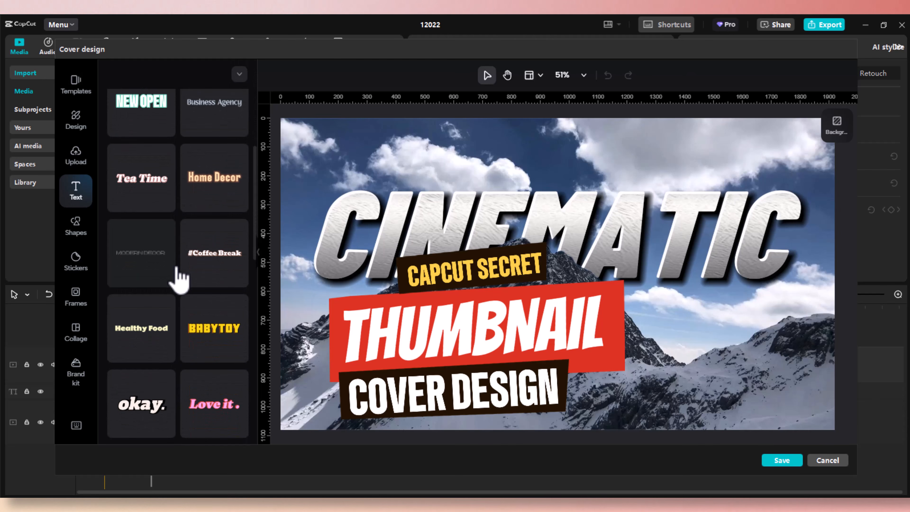
pyautogui.scroll(-11, 179, 280)
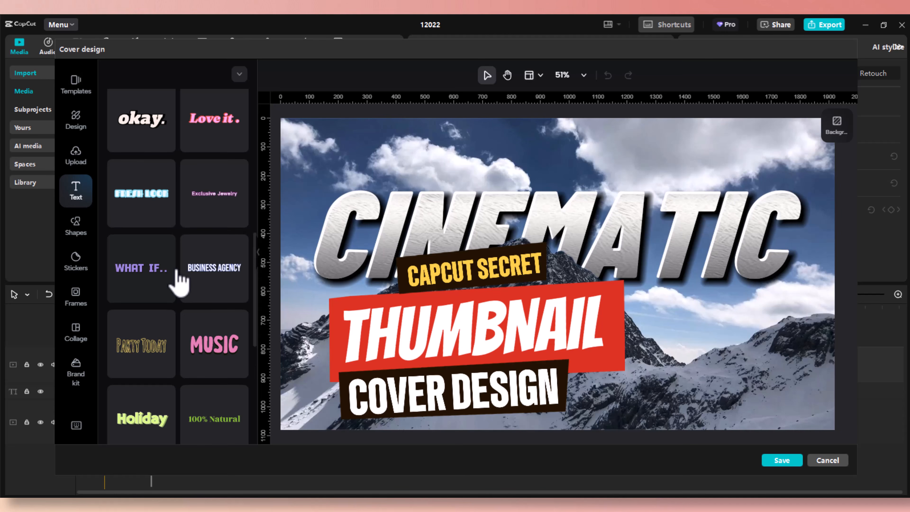
pyautogui.scroll(-9, 179, 281)
pyautogui.scroll(-5, 179, 287)
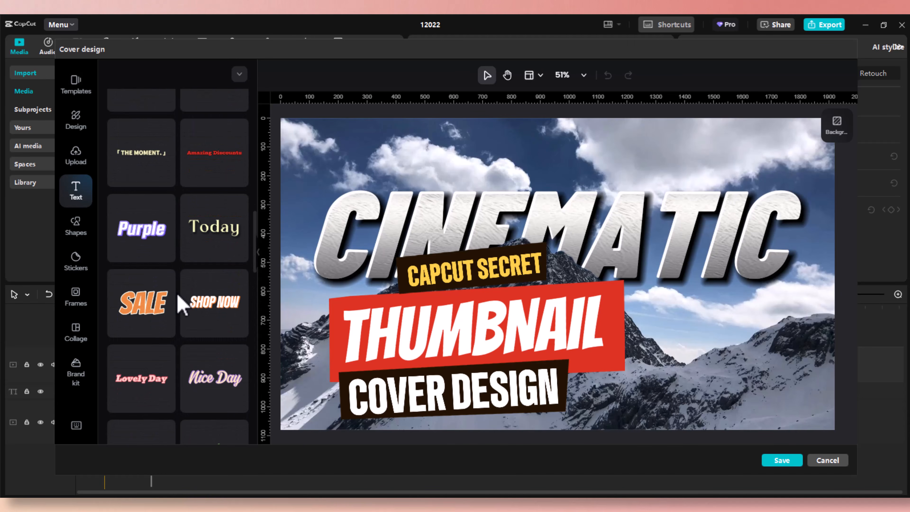
pyautogui.scroll(-9, 179, 296)
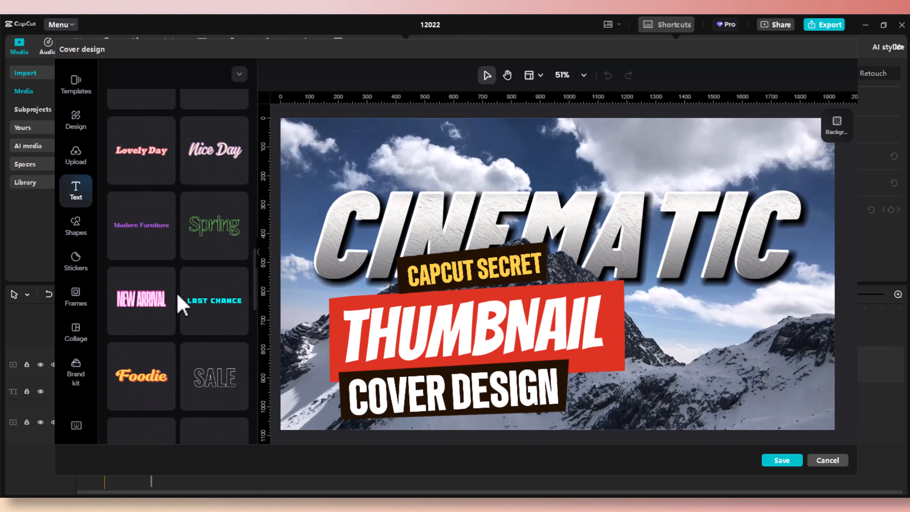
pyautogui.scroll(-11, 179, 305)
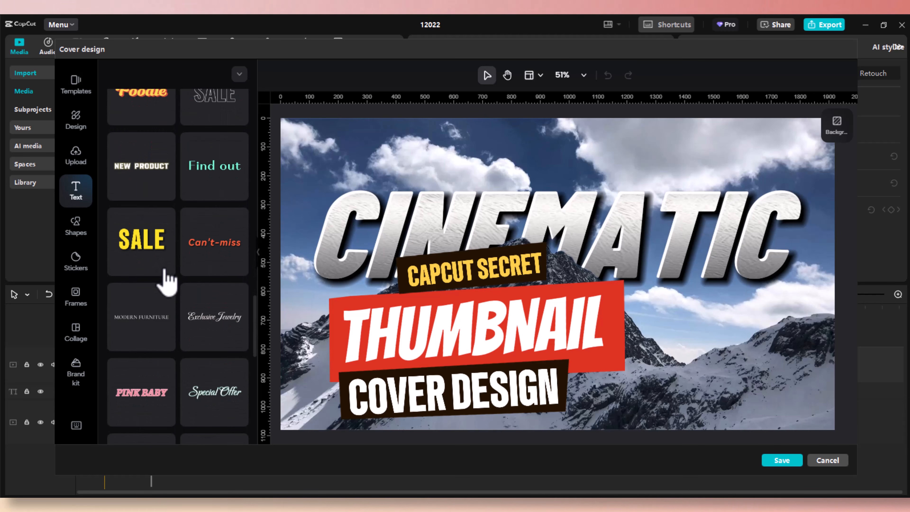
pyautogui.scroll(-4, 174, 303)
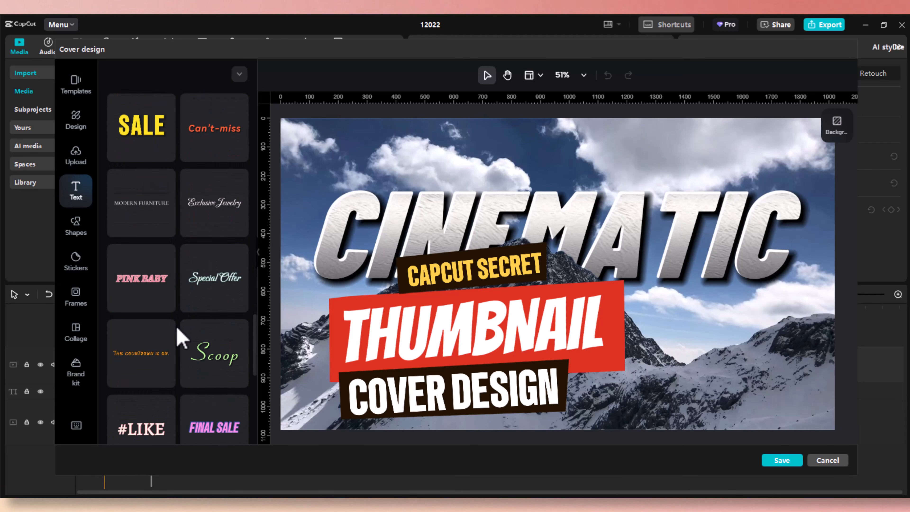
pyautogui.scroll(-13, 178, 337)
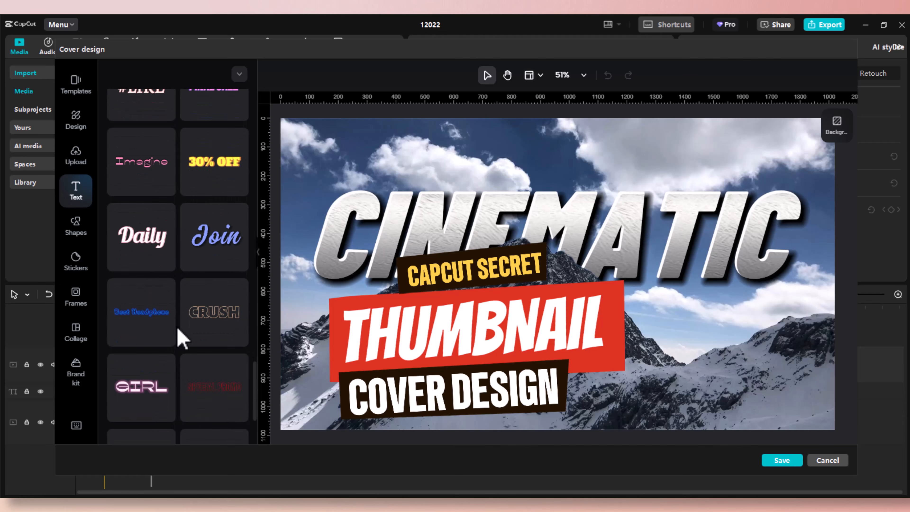
pyautogui.click(215, 247)
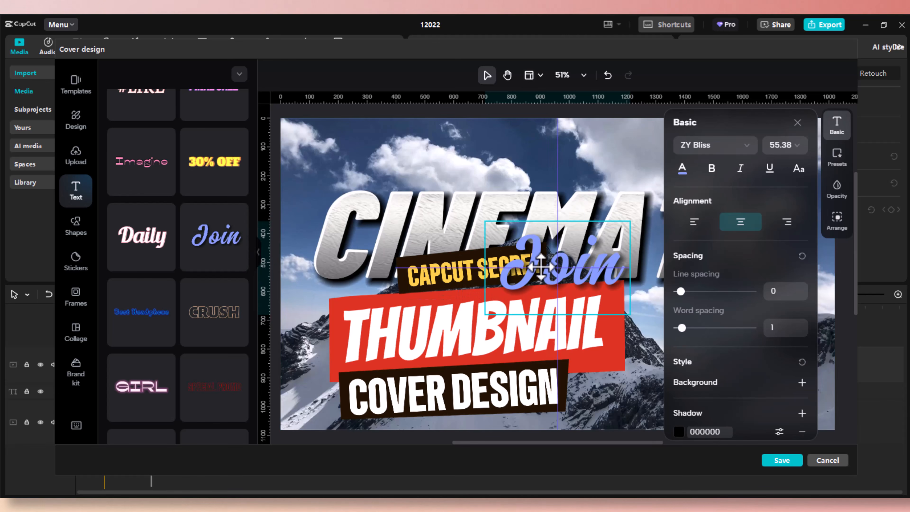
pyautogui.moveTo(540, 267); pyautogui.dragTo(465, 201)
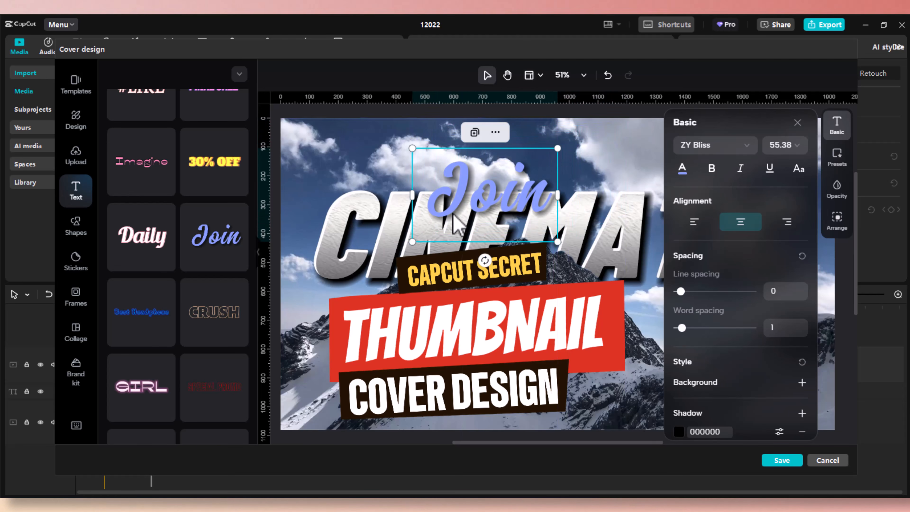
pyautogui.press('Delete')
# Place the LAST text style on the cover.
pyautogui.scroll(-3, 183, 355)
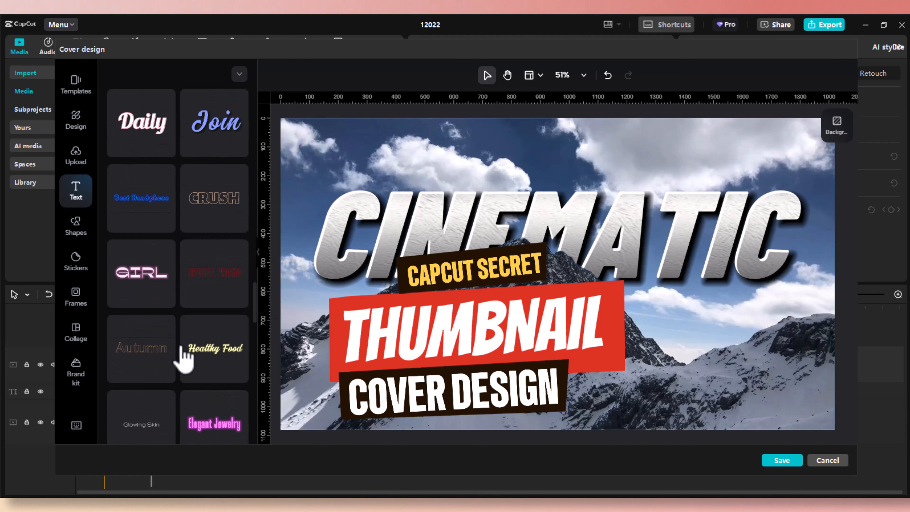
pyautogui.scroll(-8, 183, 357)
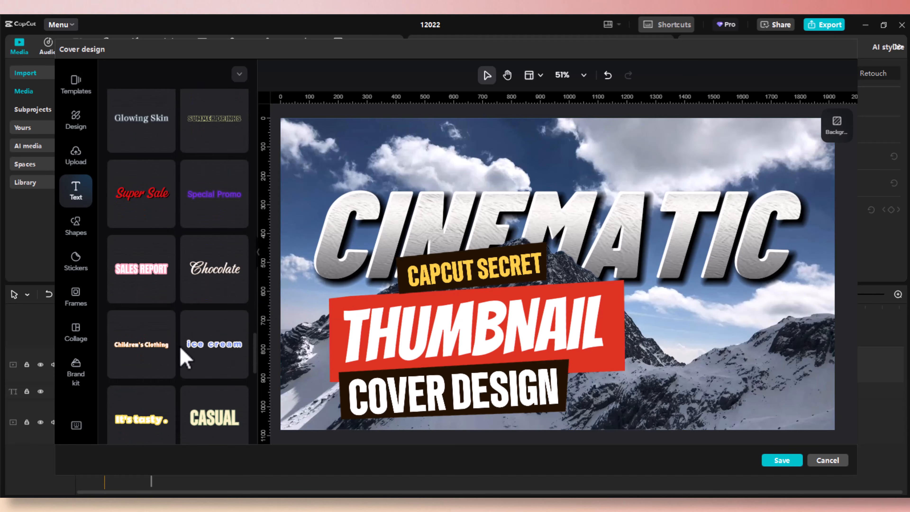
pyautogui.scroll(-9, 183, 356)
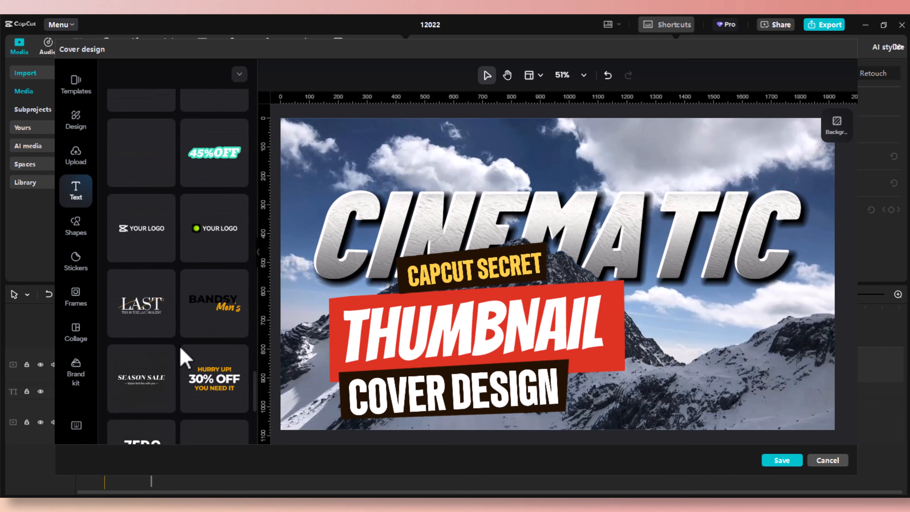
pyautogui.click(145, 314)
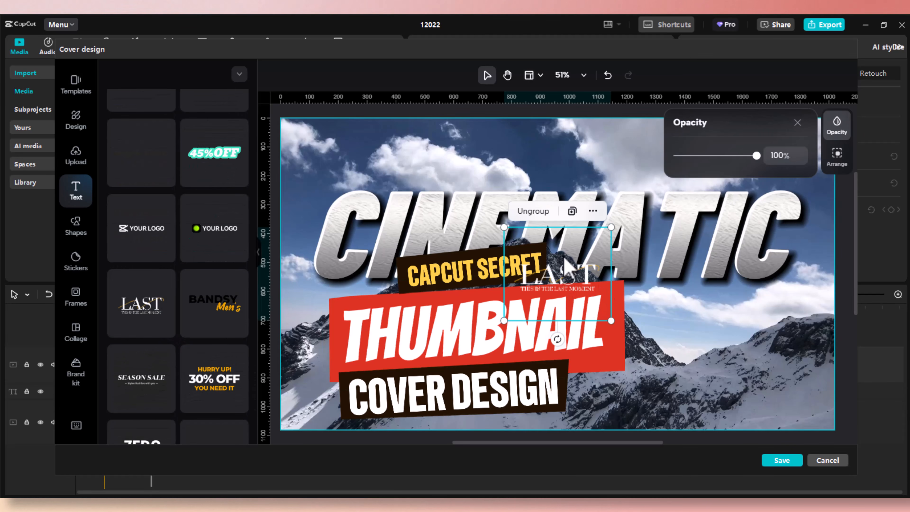
pyautogui.moveTo(566, 265); pyautogui.dragTo(574, 132)
pyautogui.press('Delete')
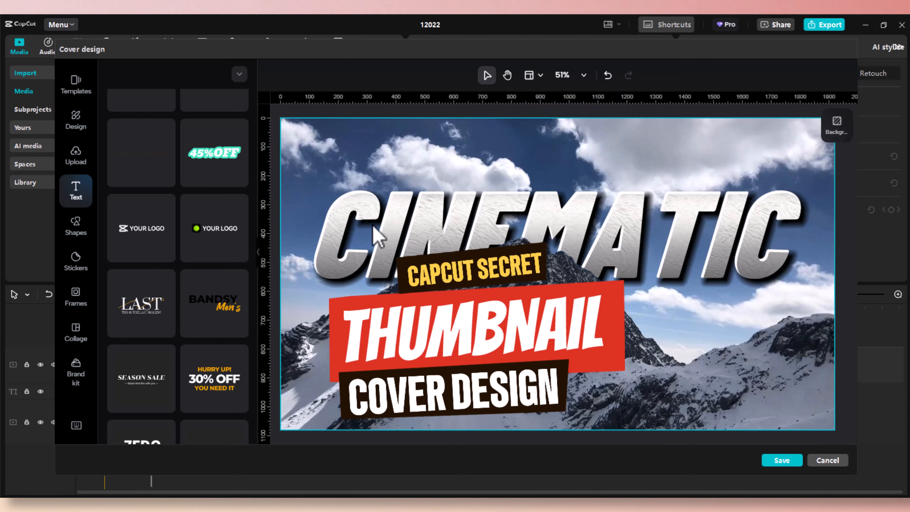
pyautogui.scroll(-3, 220, 350)
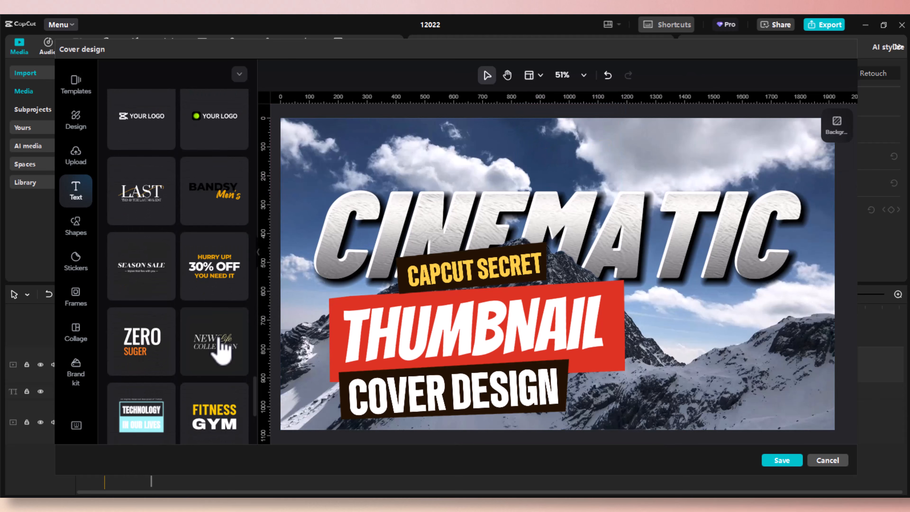
pyautogui.click(222, 265)
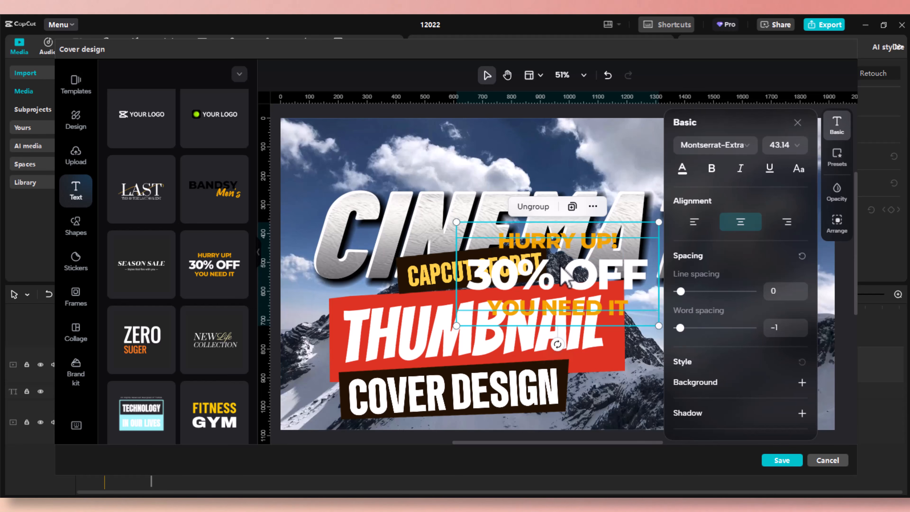
pyautogui.press('Delete')
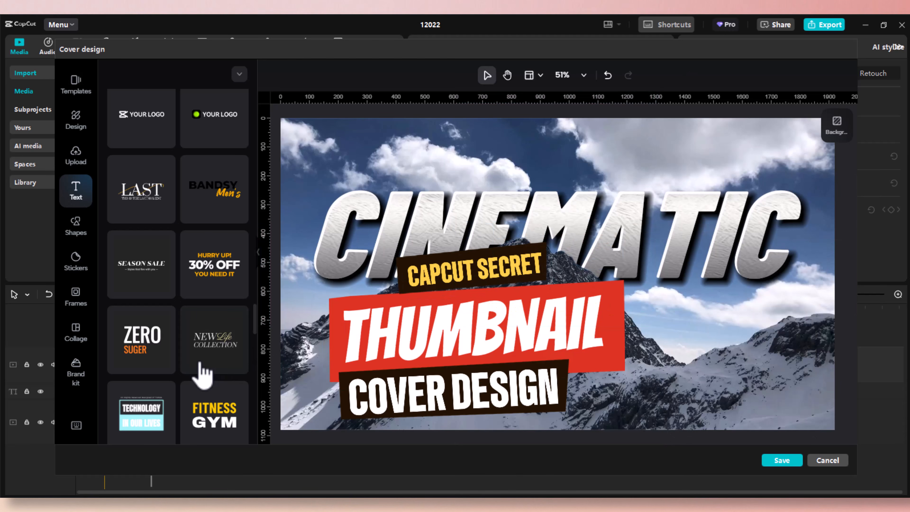
pyautogui.scroll(-3, 202, 375)
pyautogui.scroll(-5, 203, 374)
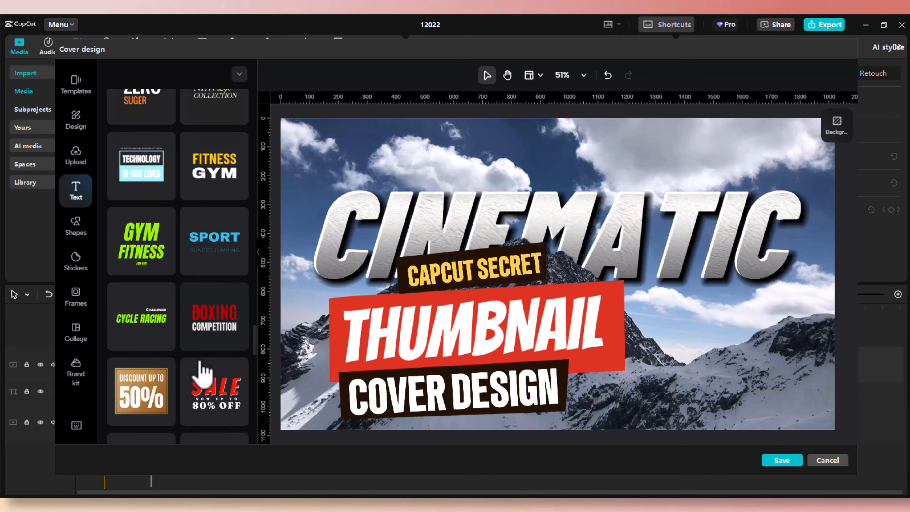
pyautogui.scroll(-2, 202, 372)
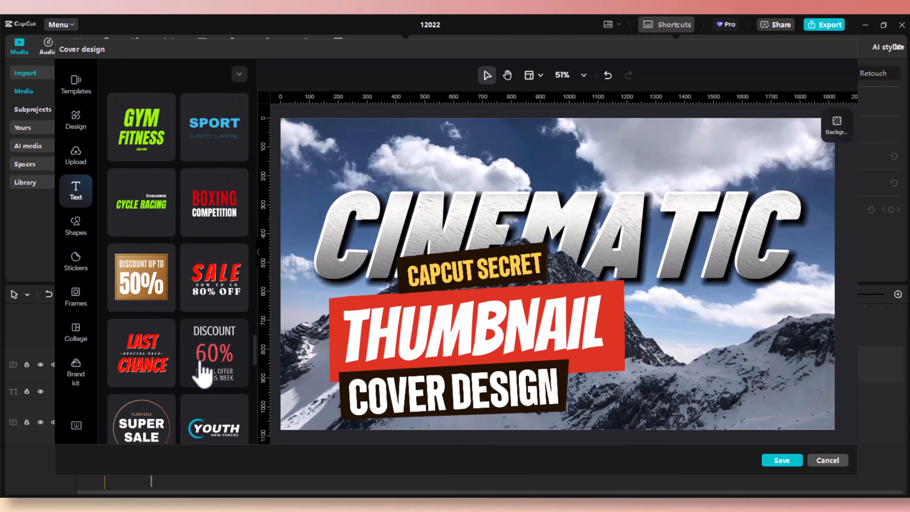
pyautogui.click(157, 260)
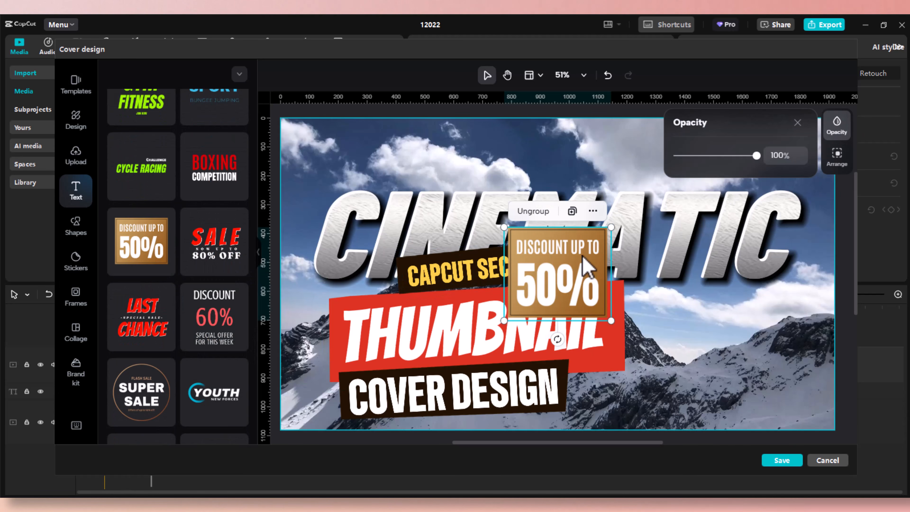
pyautogui.moveTo(585, 264); pyautogui.dragTo(756, 333)
pyautogui.moveTo(678, 302); pyautogui.dragTo(655, 303)
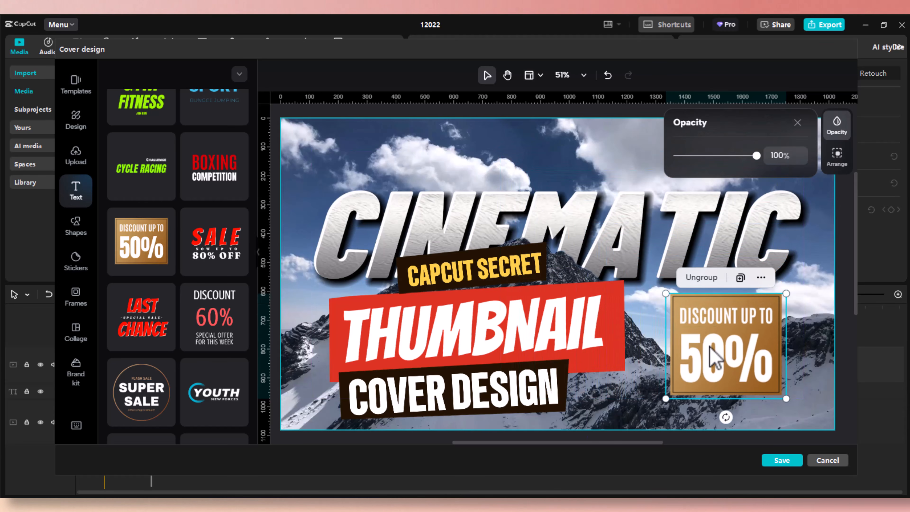
pyautogui.press('Delete')
pyautogui.scroll(-3, 190, 321)
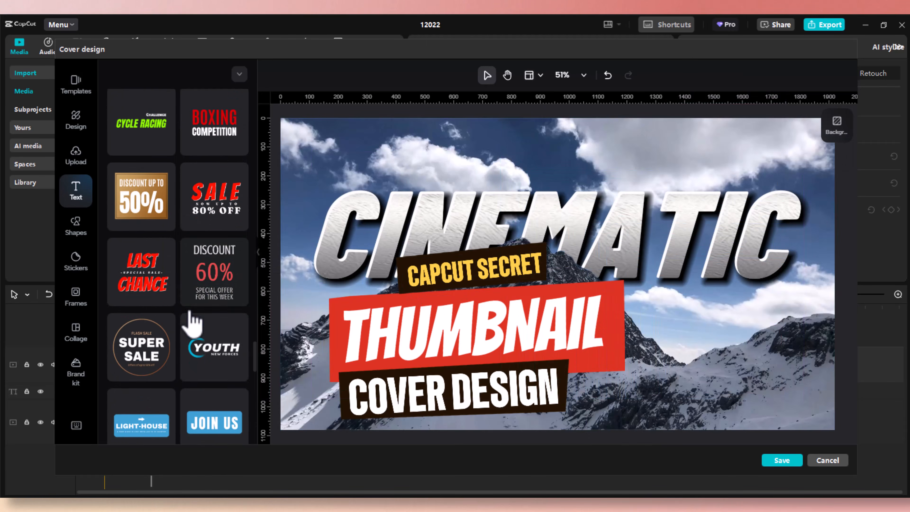
pyautogui.scroll(-2, 191, 321)
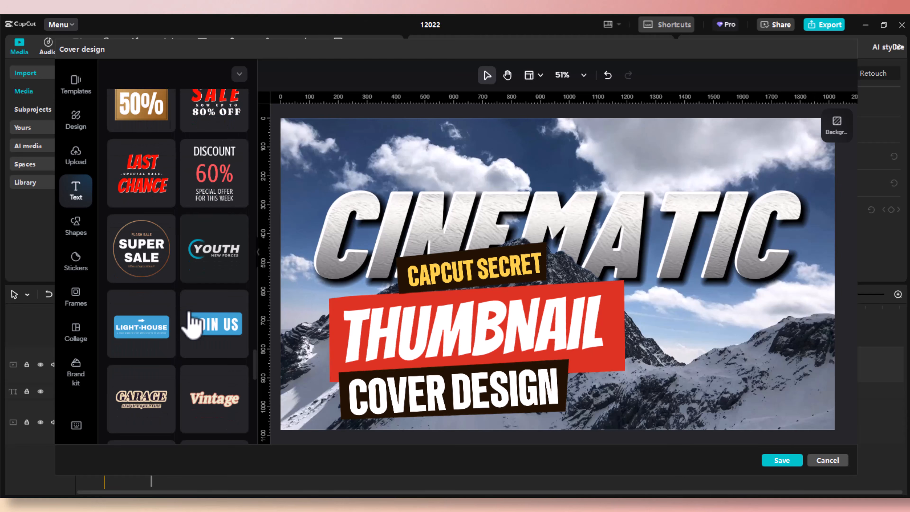
pyautogui.click(150, 230)
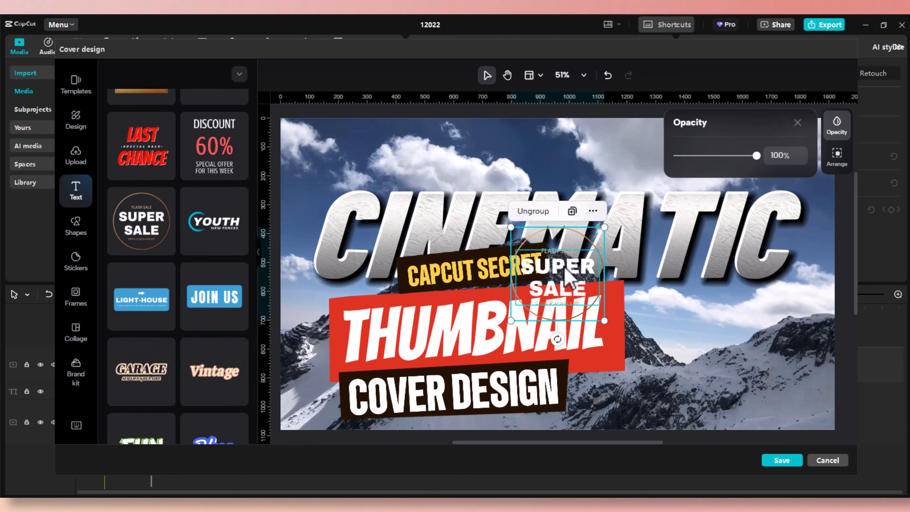
pyautogui.press('Delete')
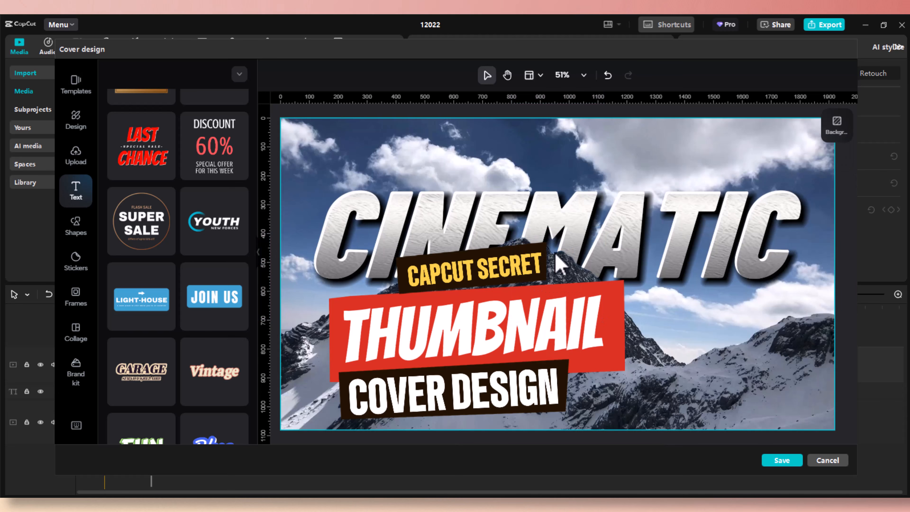
pyautogui.scroll(-3, 231, 322)
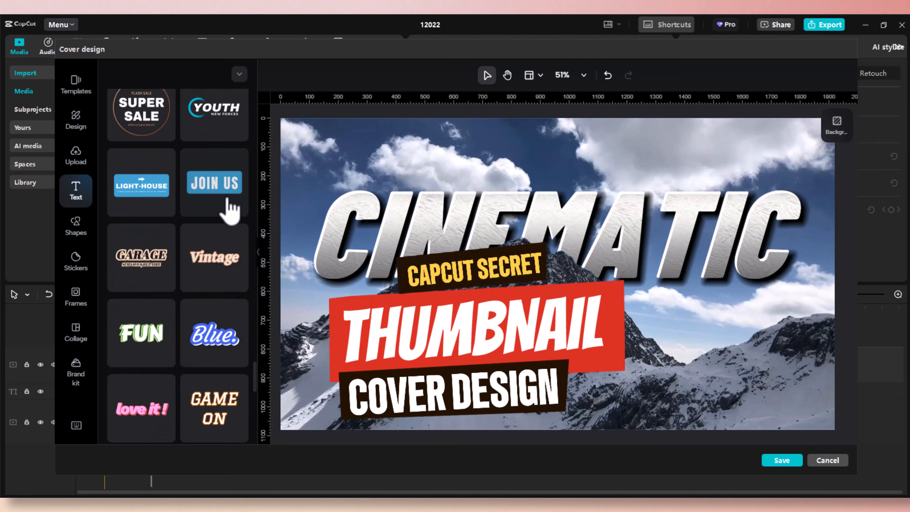
pyautogui.scroll(-2, 207, 282)
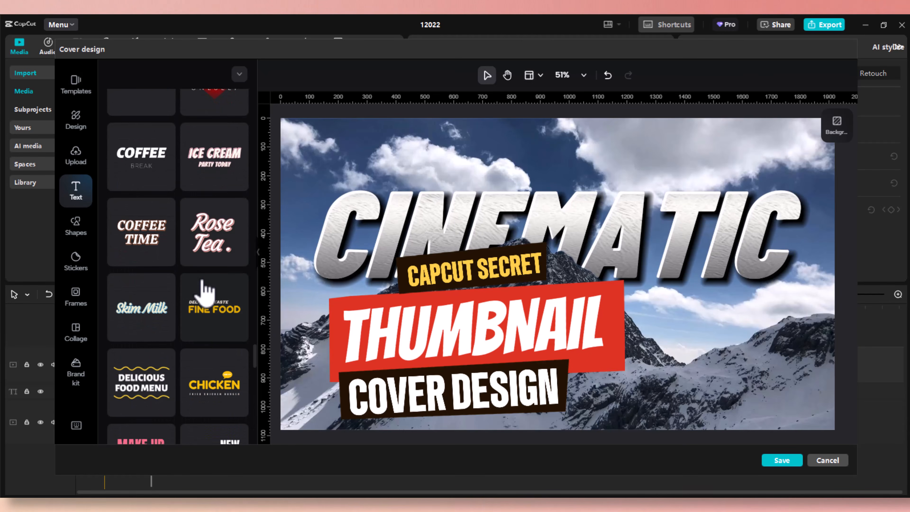
pyautogui.scroll(-3, 206, 303)
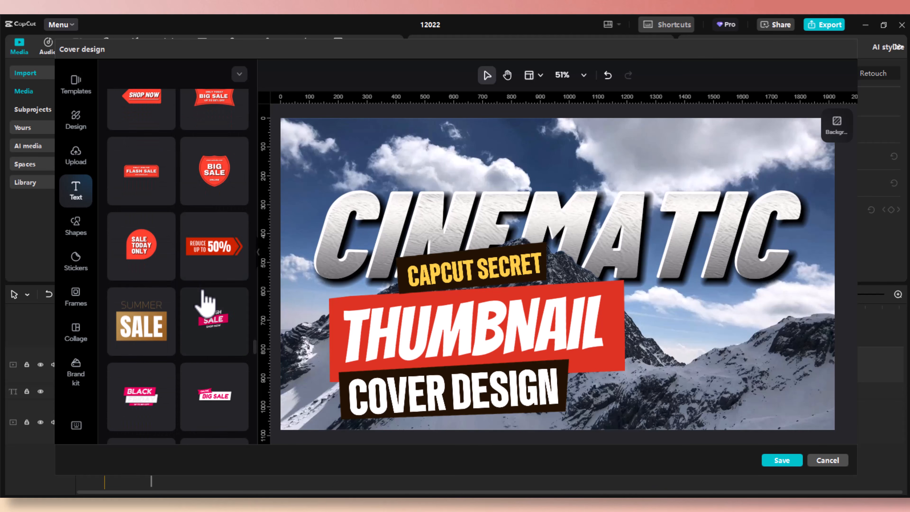
pyautogui.scroll(-10, 204, 303)
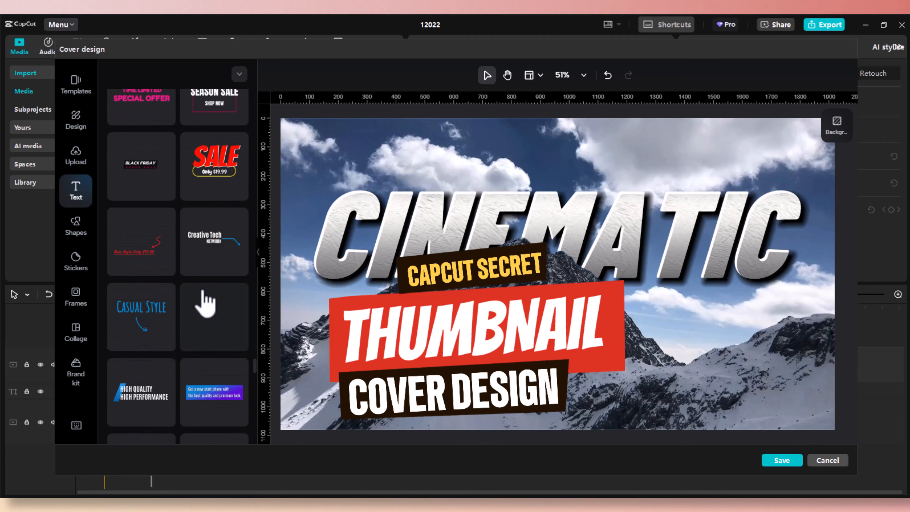
pyautogui.scroll(-10, 206, 303)
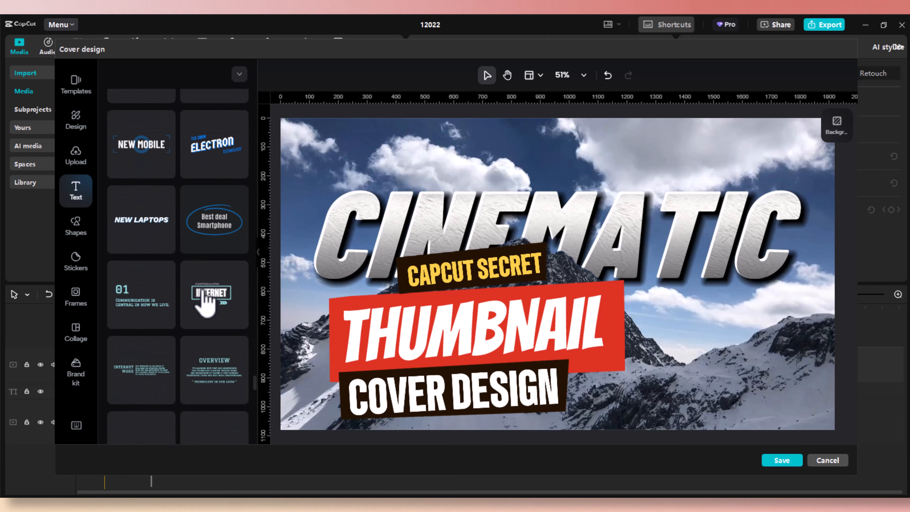
pyautogui.scroll(-10, 206, 303)
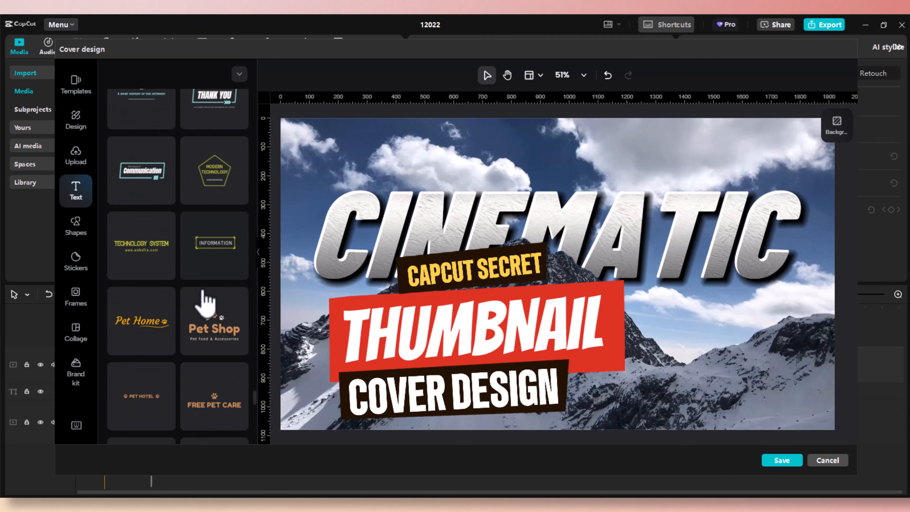
pyautogui.scroll(-10, 205, 303)
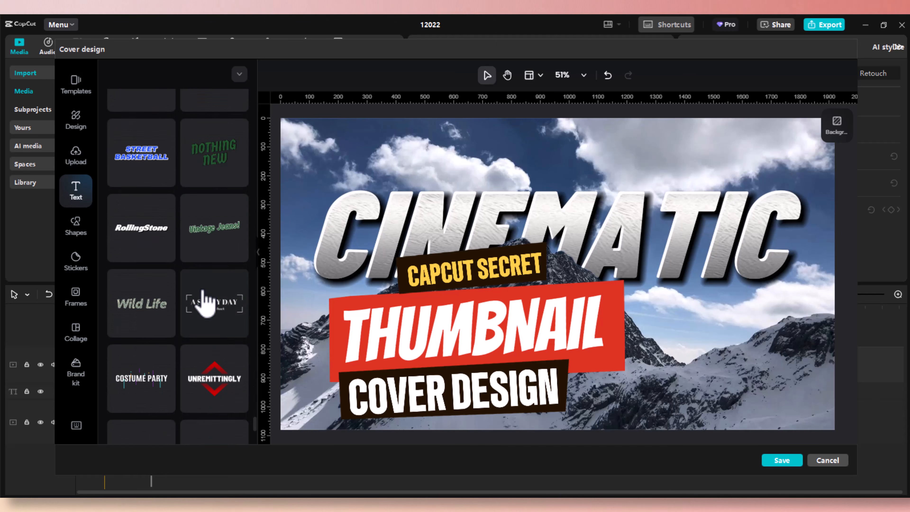
pyautogui.scroll(-10, 206, 303)
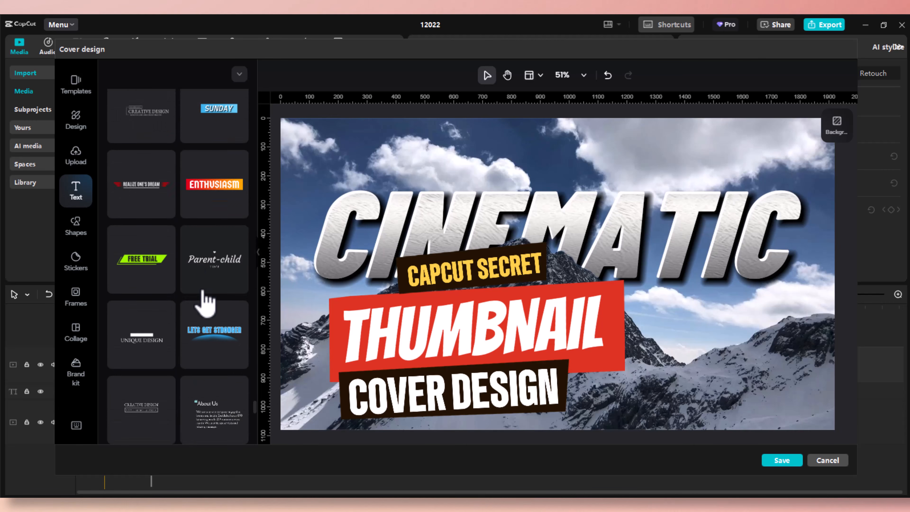
pyautogui.scroll(-10, 206, 303)
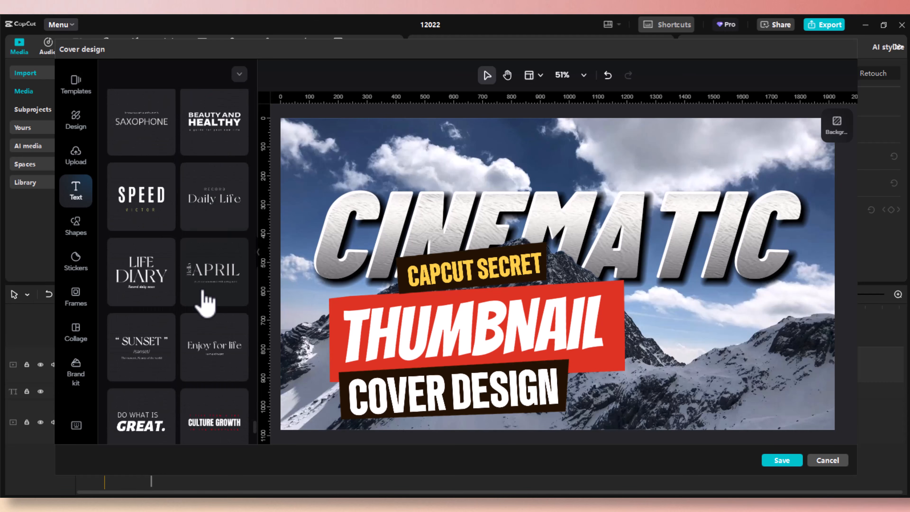
pyautogui.scroll(-2, 205, 303)
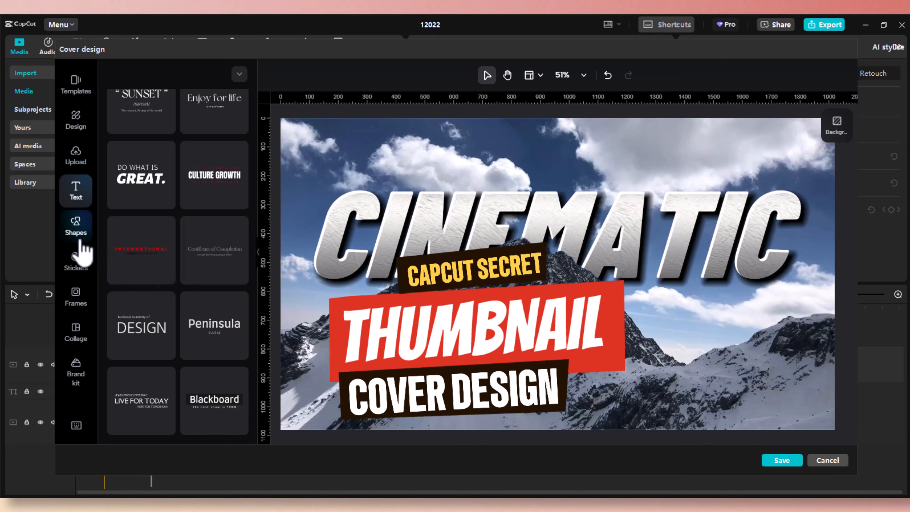
pyautogui.click(75, 224)
pyautogui.scroll(-15, 182, 267)
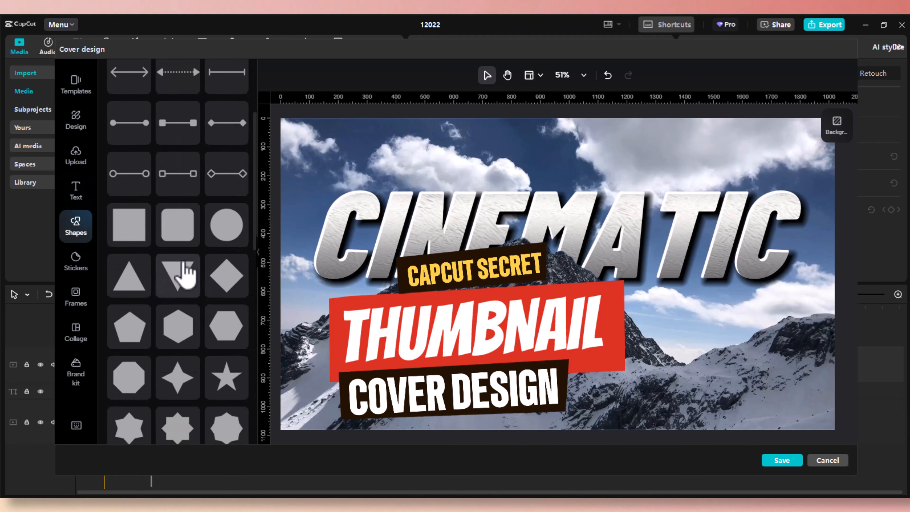
pyautogui.scroll(-15, 186, 280)
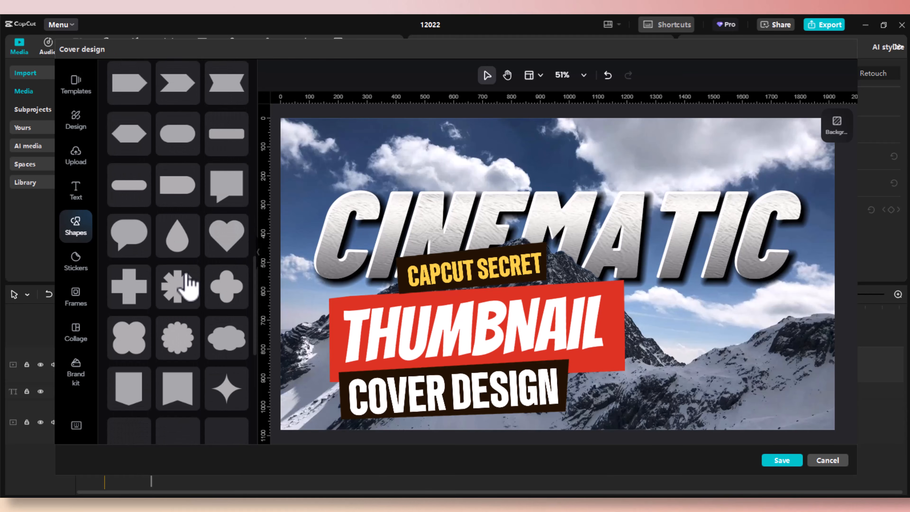
pyautogui.scroll(-2, 188, 285)
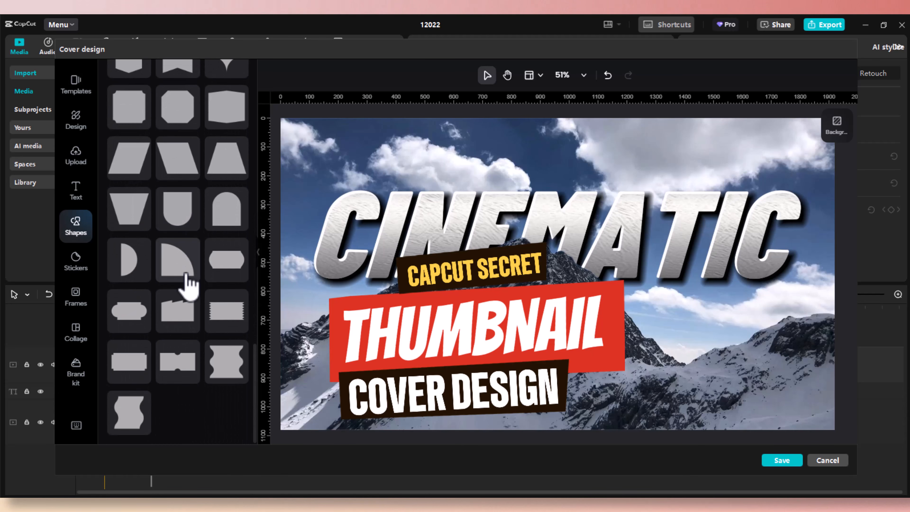
pyautogui.click(76, 265)
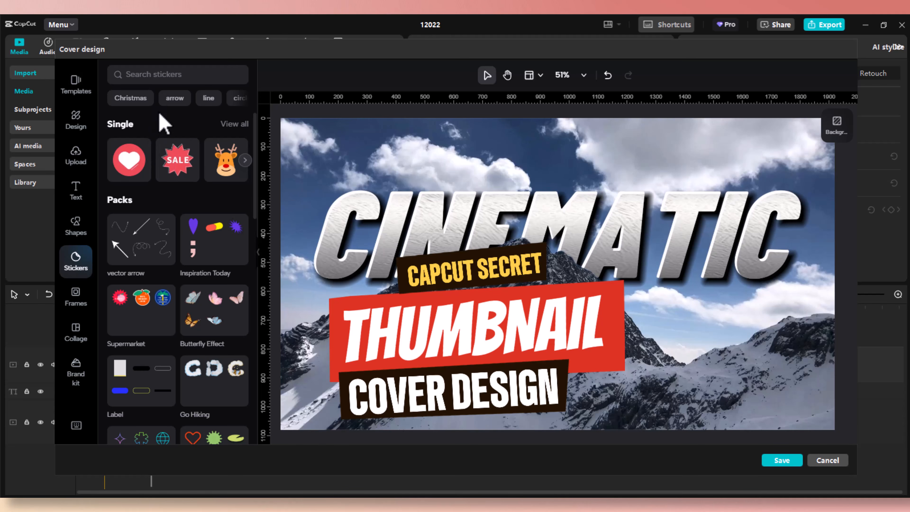
pyautogui.scroll(-5, 169, 283)
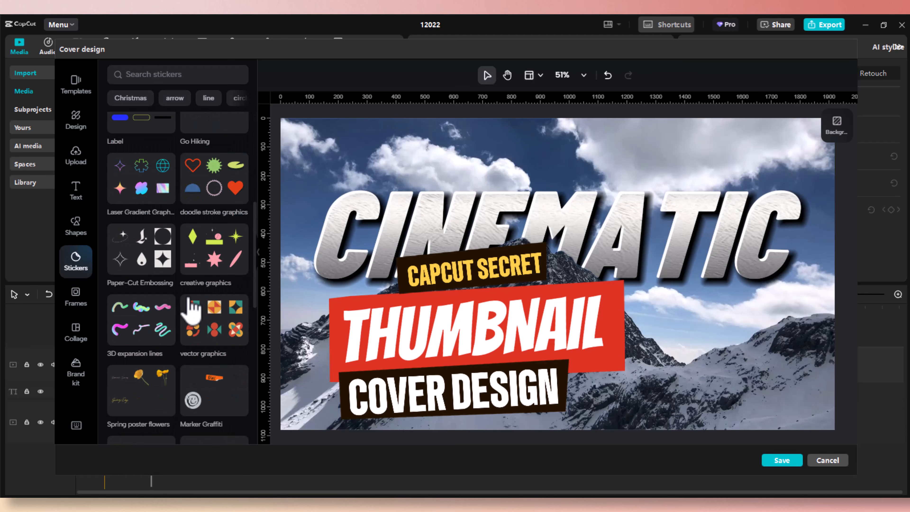
pyautogui.scroll(-10, 189, 311)
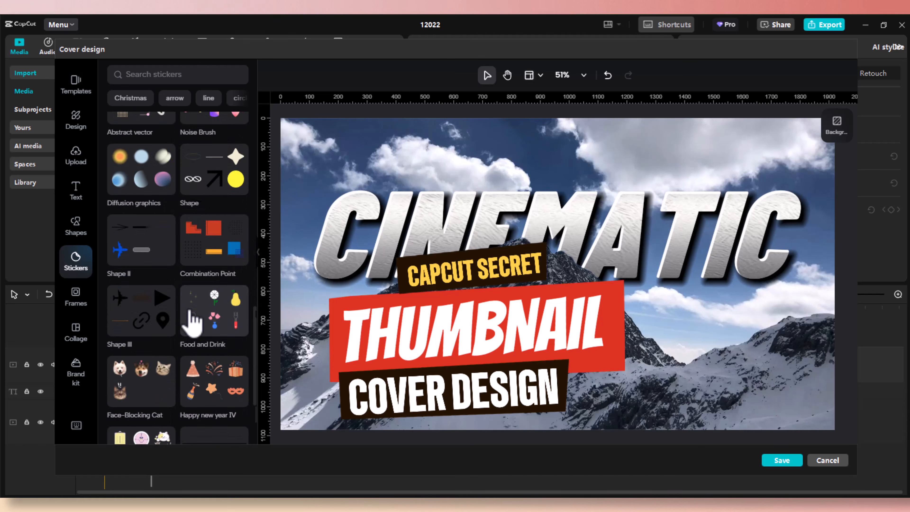
pyautogui.scroll(-10, 189, 311)
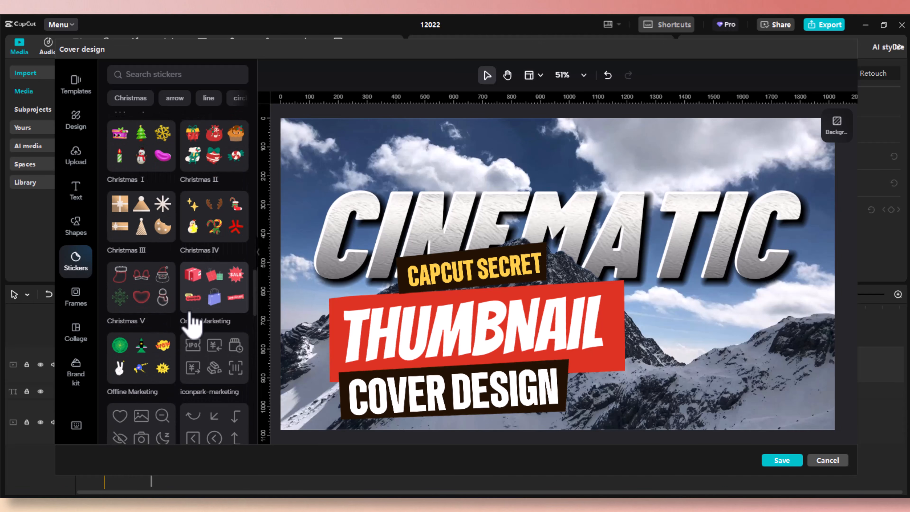
pyautogui.scroll(-10, 193, 323)
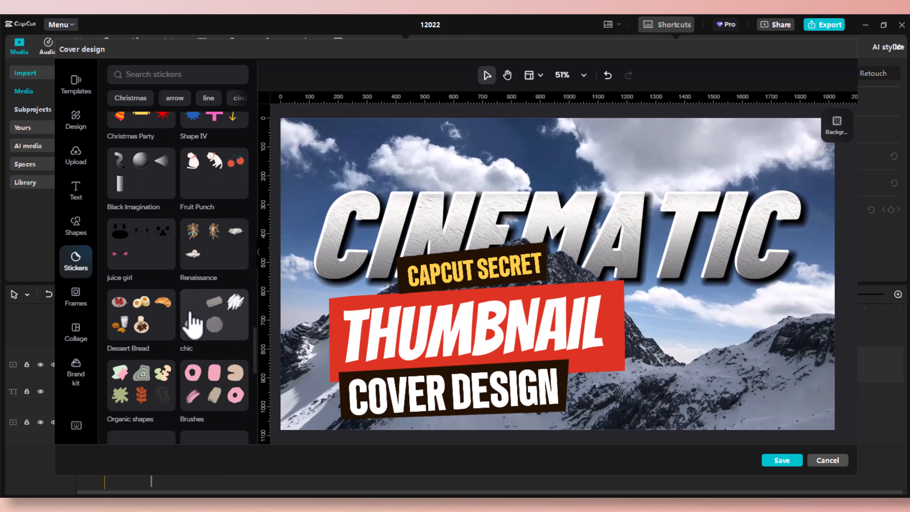
pyautogui.scroll(-10, 193, 322)
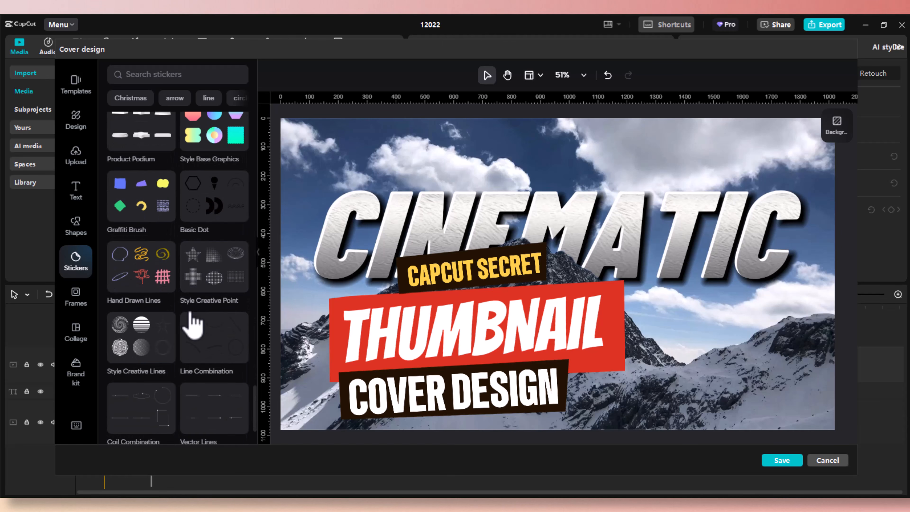
pyautogui.scroll(-10, 193, 322)
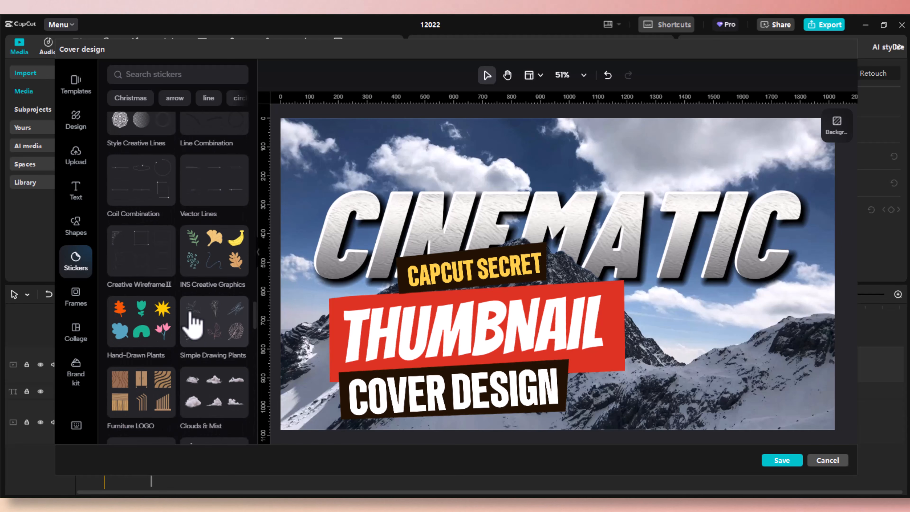
pyautogui.scroll(-8, 193, 324)
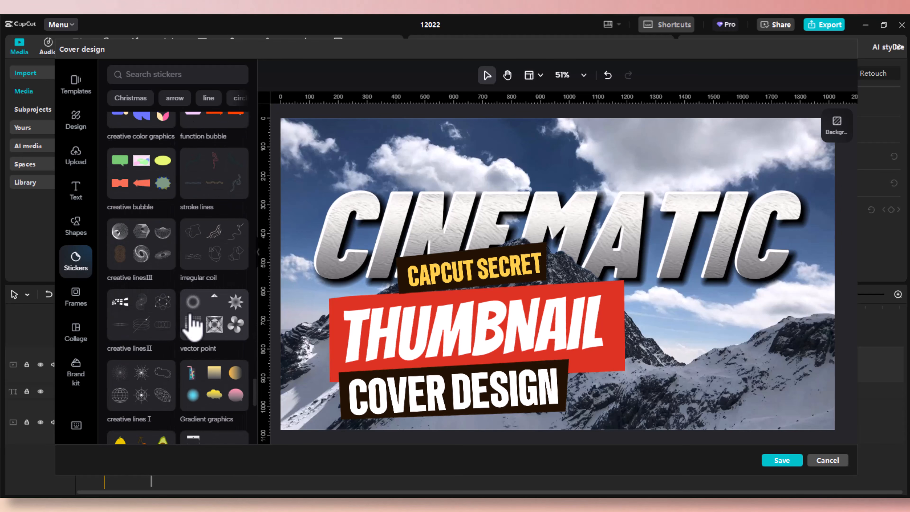
# Apply the three-column Collage frame layout over the cover.
pyautogui.click(85, 310)
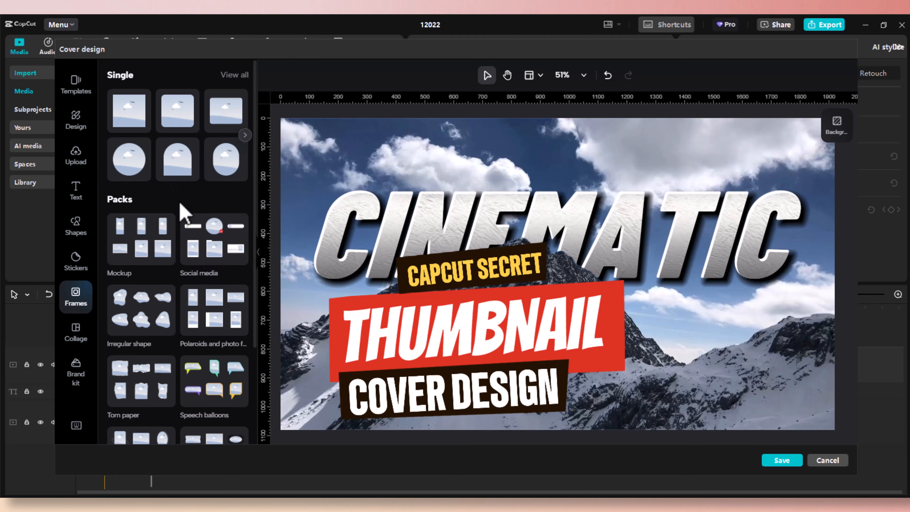
pyautogui.scroll(-4, 197, 265)
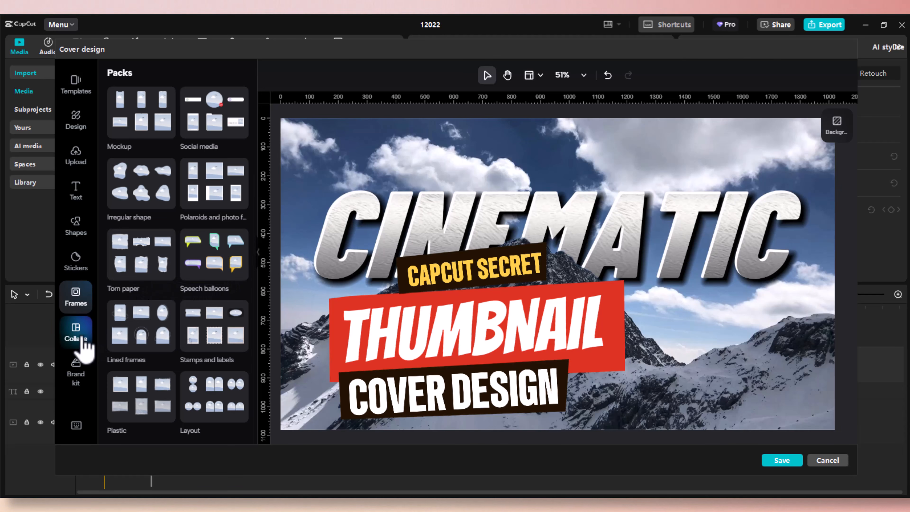
pyautogui.click(75, 334)
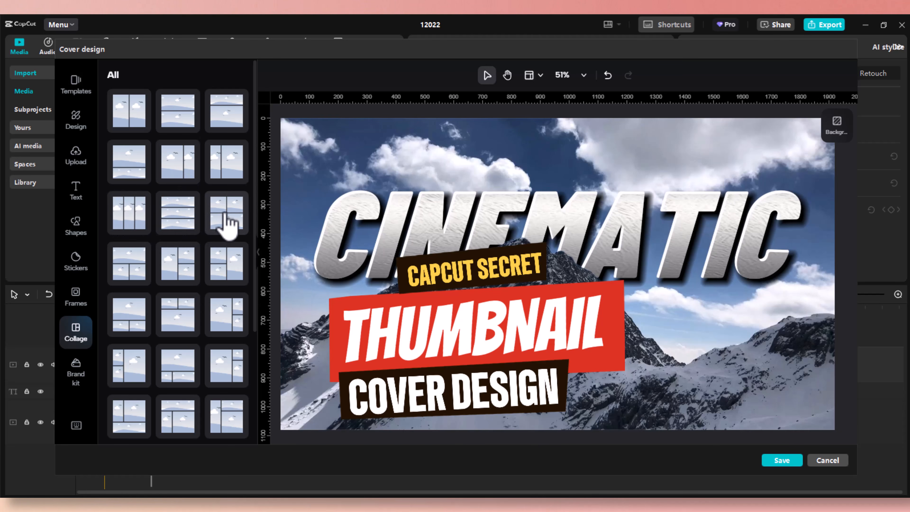
pyautogui.click(121, 223)
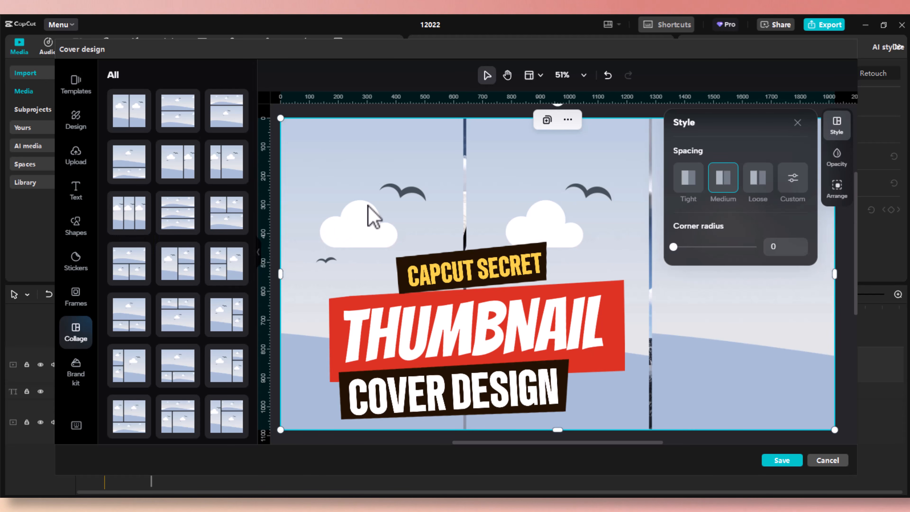
# Try the collage cells and another layout, then undo twice to restore the mountain cover.
pyautogui.click(373, 217)
pyautogui.click(498, 219)
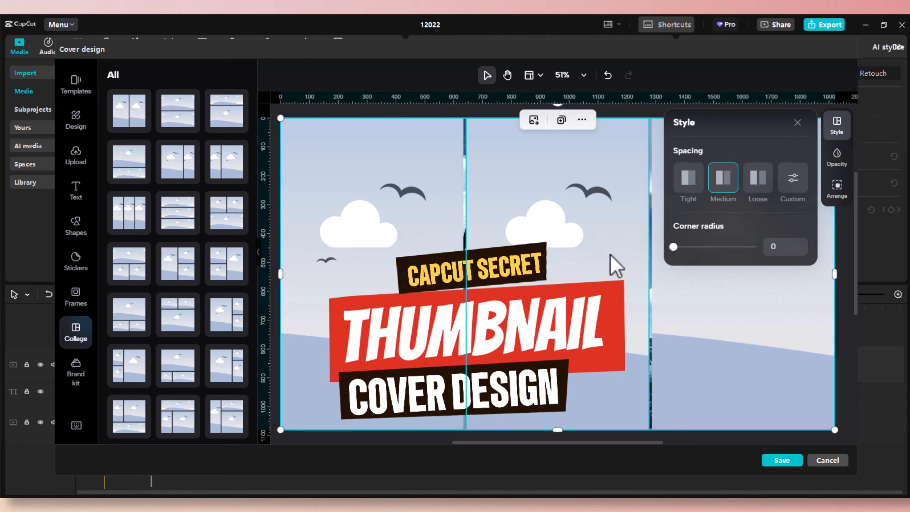
pyautogui.click(677, 290)
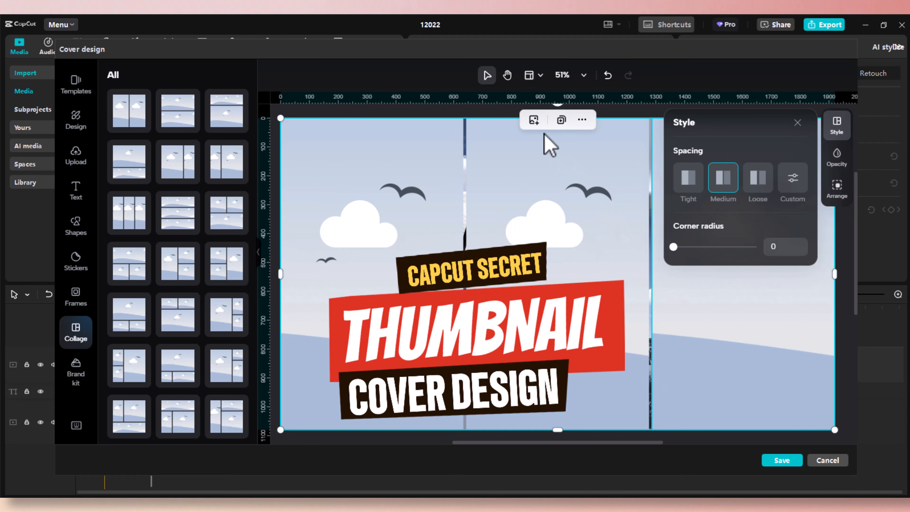
pyautogui.click(540, 126)
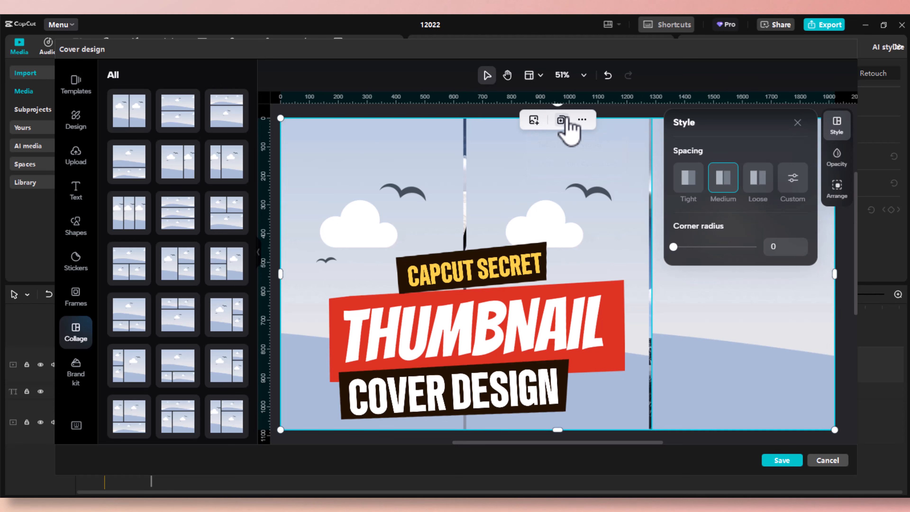
pyautogui.click(582, 120)
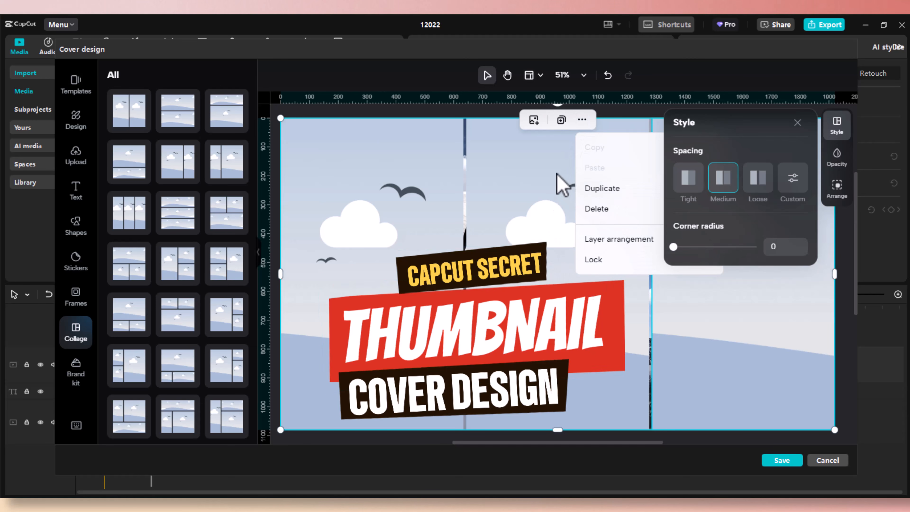
pyautogui.click(558, 181)
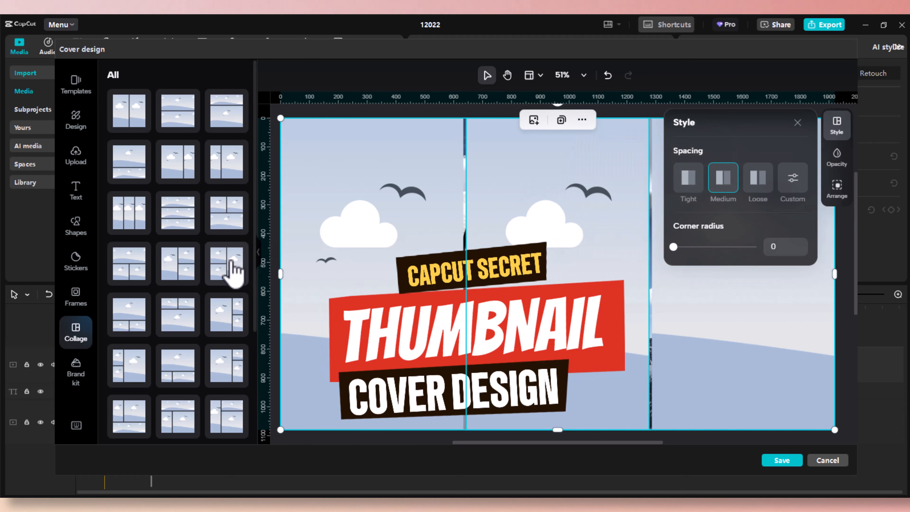
pyautogui.click(228, 272)
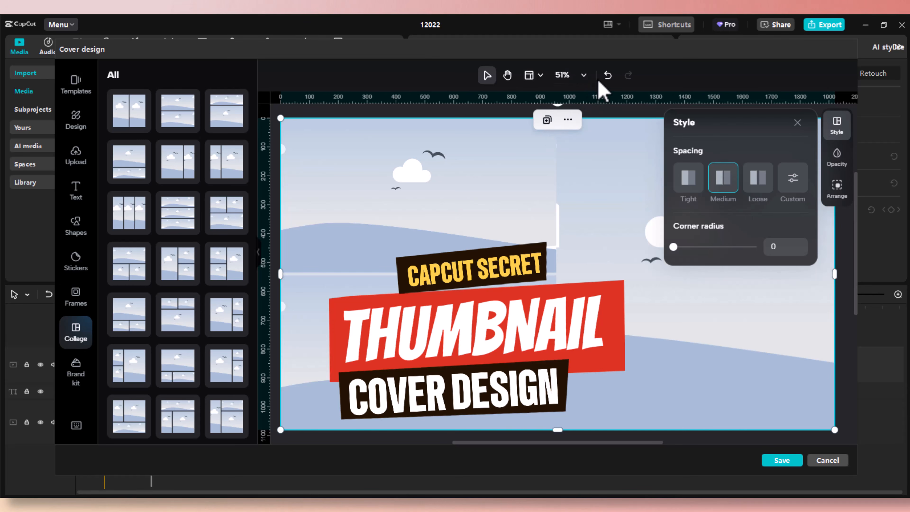
pyautogui.click(608, 76)
pyautogui.click(607, 76)
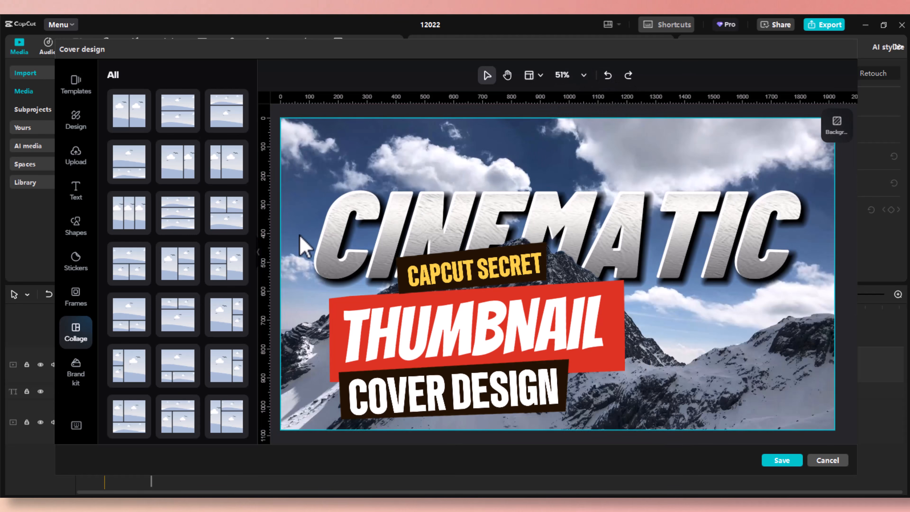
# Look at the Brand kit options and open the keyboard shortcuts list.
pyautogui.scroll(-5, 218, 291)
pyautogui.scroll(-5, 211, 312)
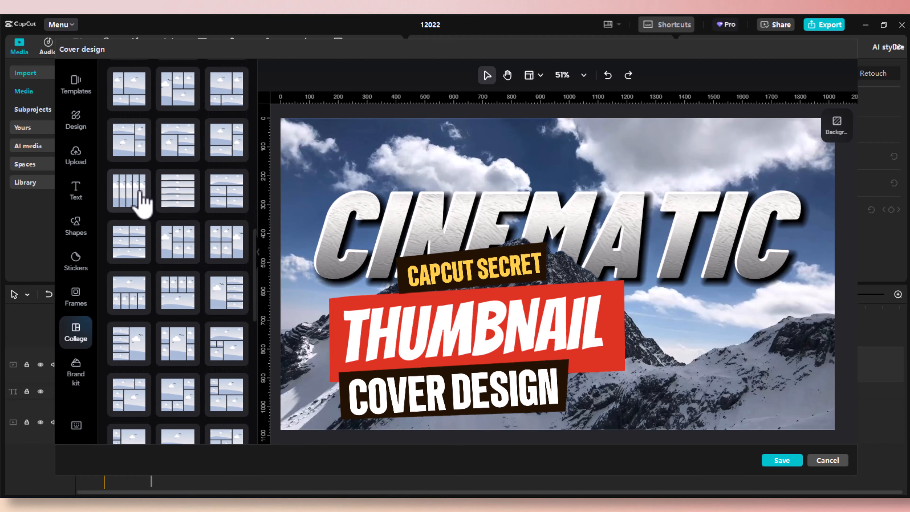
pyautogui.scroll(-5, 160, 315)
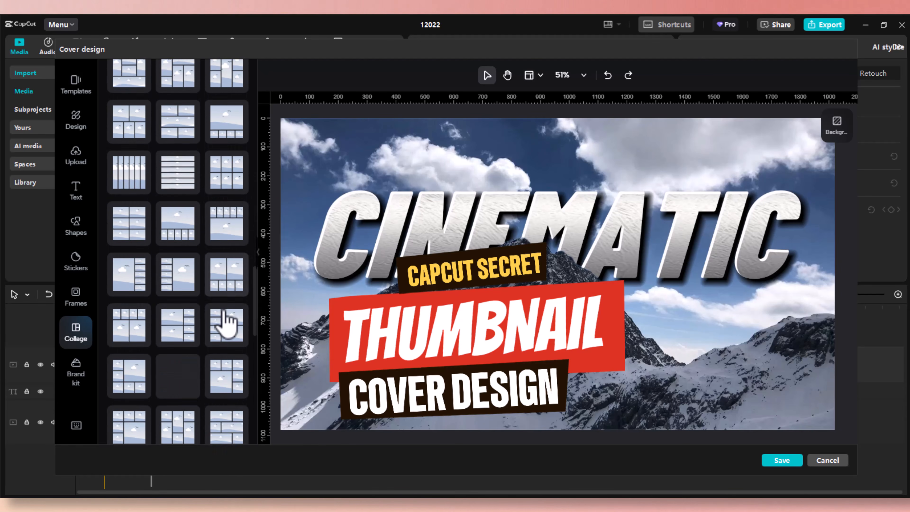
pyautogui.scroll(-5, 219, 322)
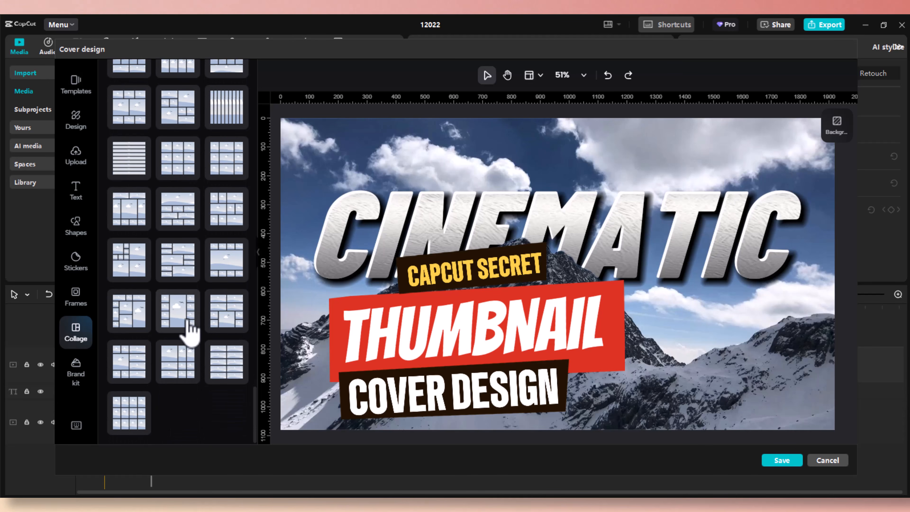
pyautogui.click(76, 371)
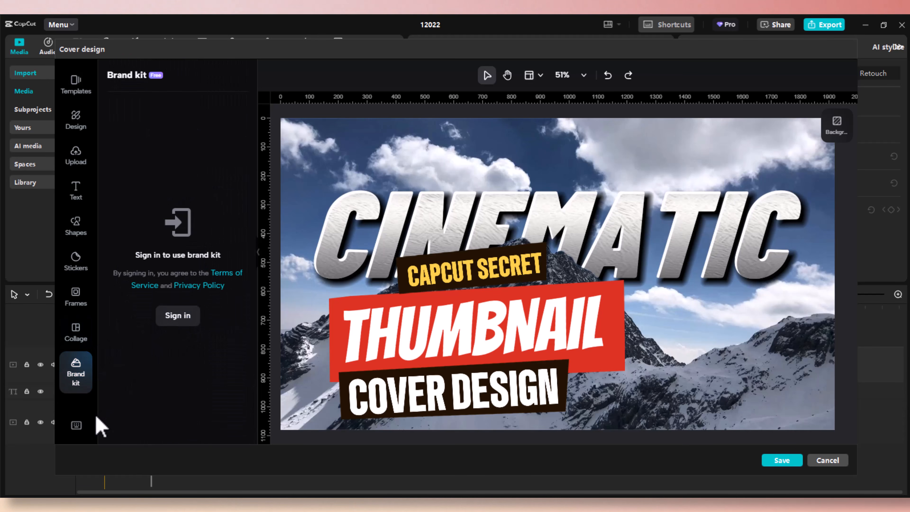
pyautogui.click(77, 426)
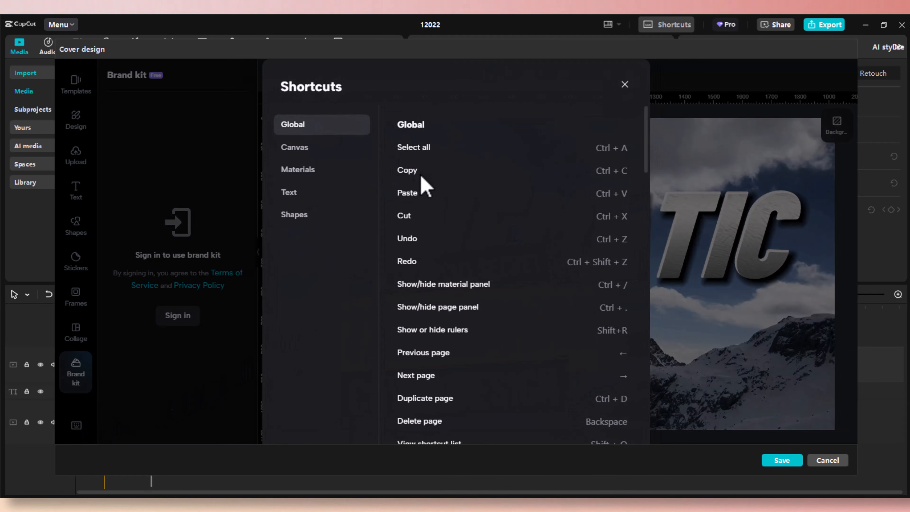
# Read through the keyboard shortcuts list, then dismiss it to return to the cover canvas.
pyautogui.scroll(-2, 427, 200)
pyautogui.scroll(-10, 516, 240)
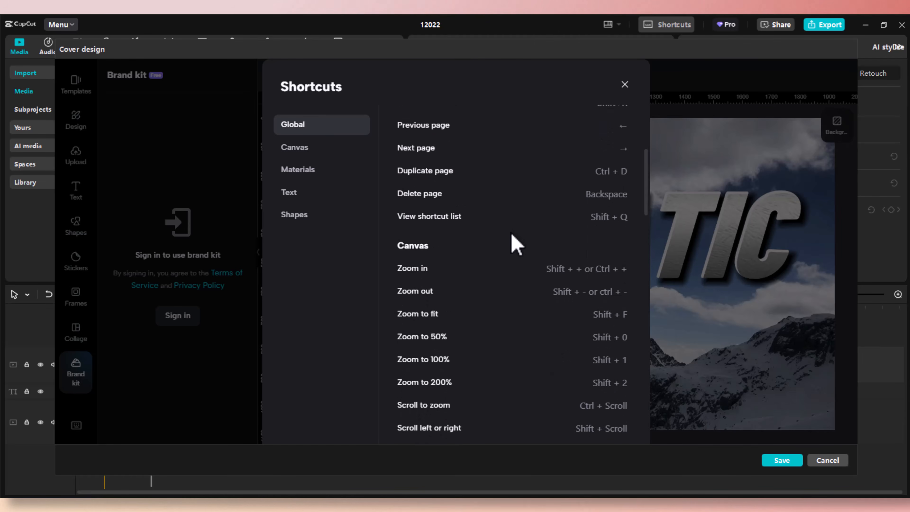
pyautogui.scroll(-10, 513, 238)
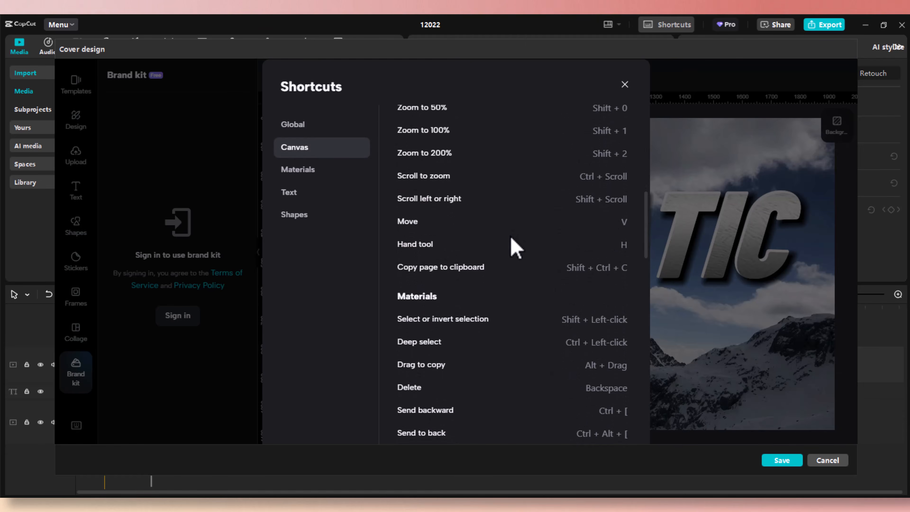
pyautogui.scroll(-14, 516, 247)
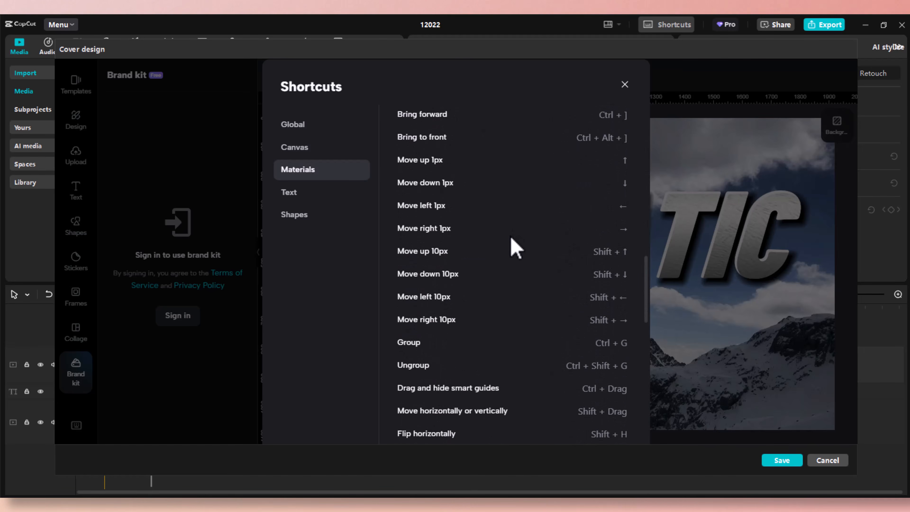
pyautogui.scroll(-14, 516, 248)
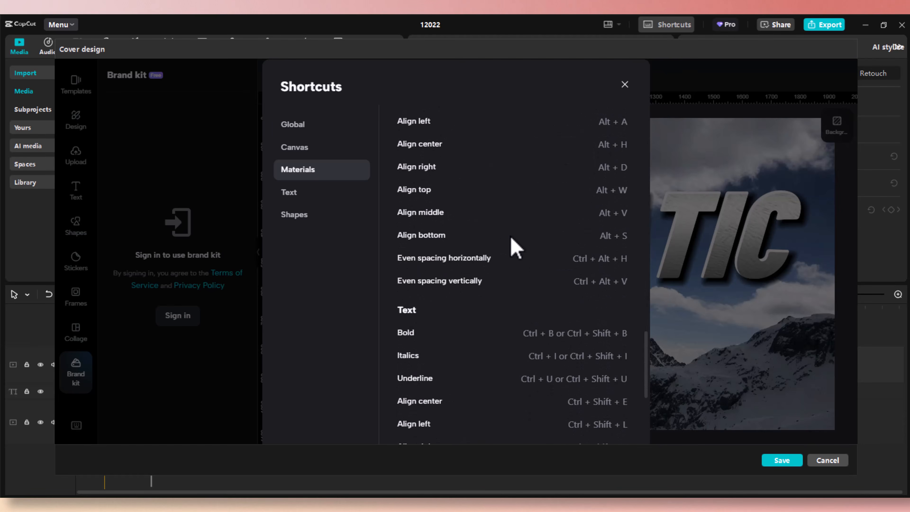
pyautogui.scroll(-4, 516, 247)
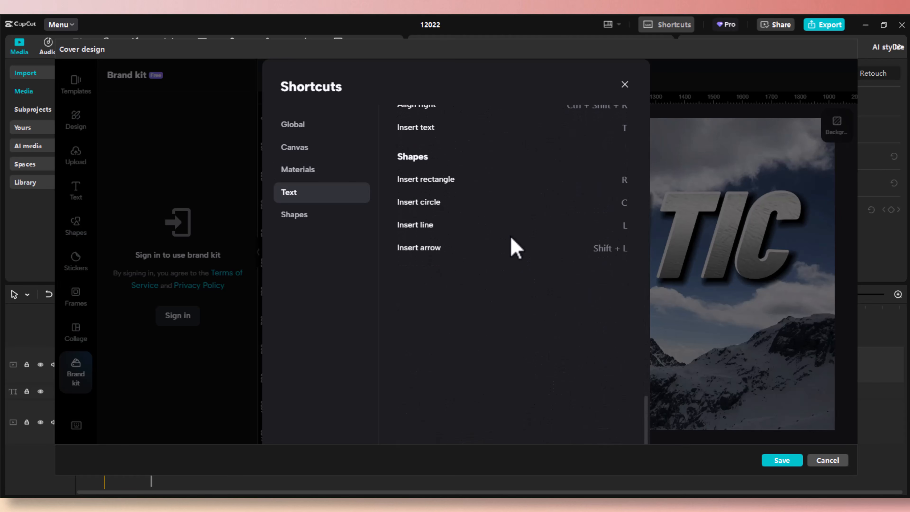
pyautogui.scroll(-2, 516, 247)
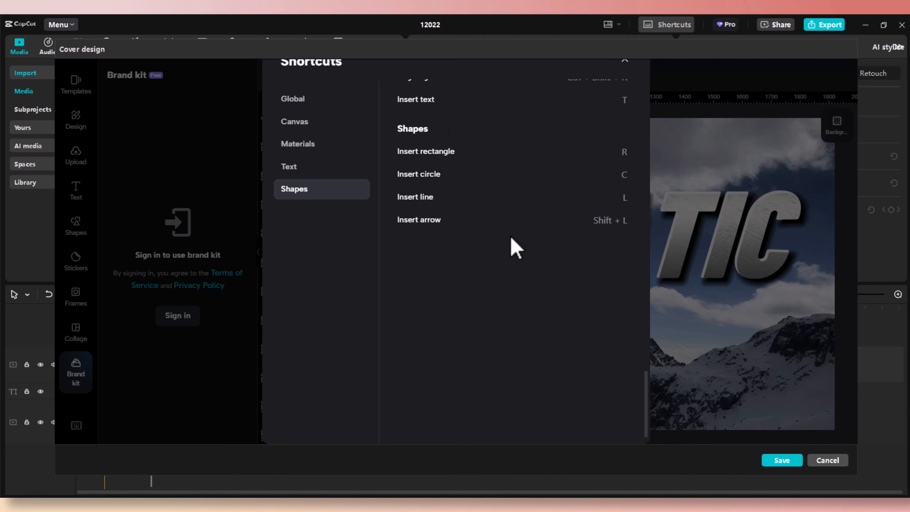
pyautogui.scroll(20, 516, 247)
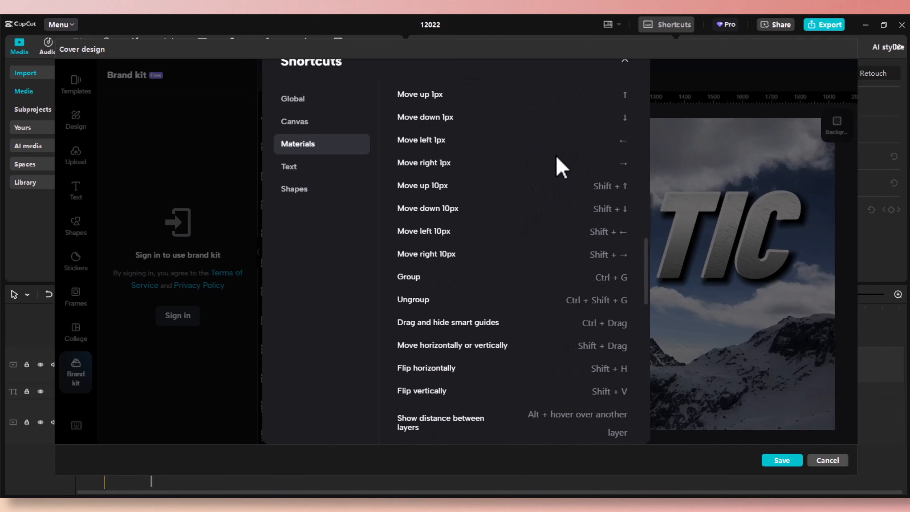
pyautogui.click(238, 171)
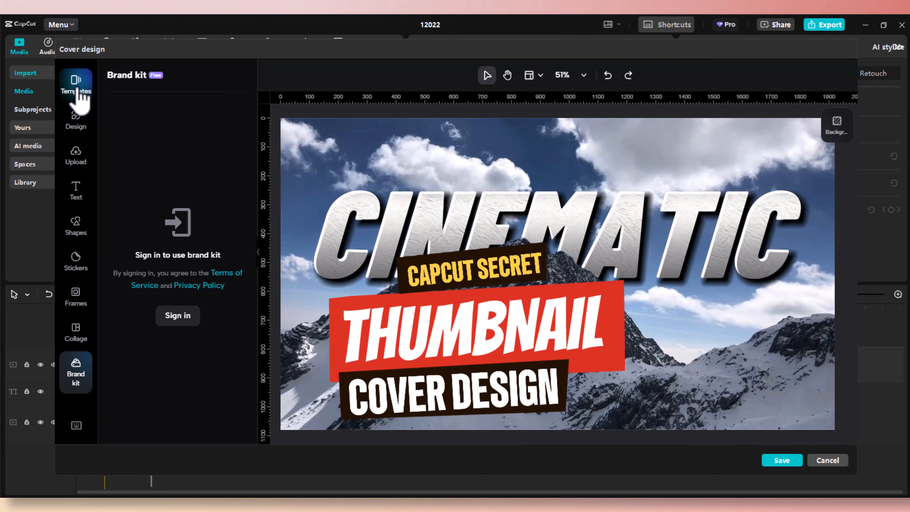
# Save the CINEMATIC thumbnail as the cover and reopen it from the timeline.
pyautogui.click(782, 461)
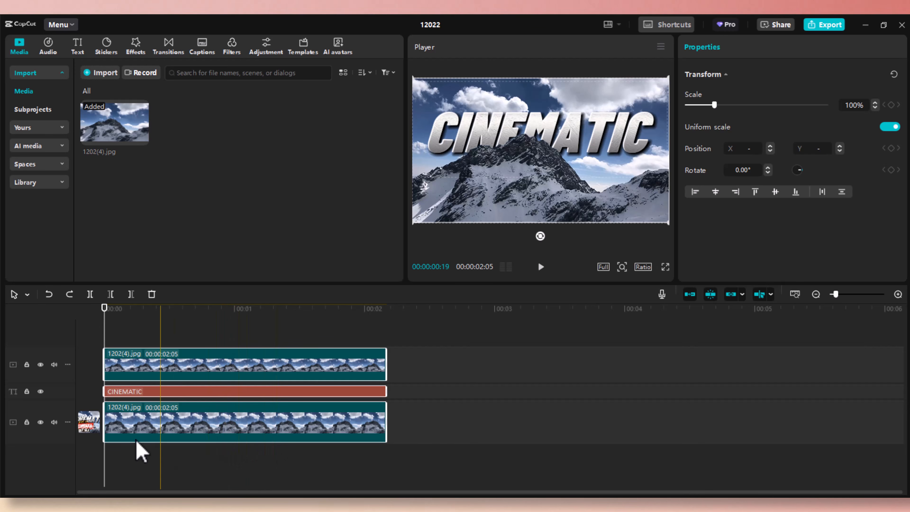
pyautogui.click(96, 430)
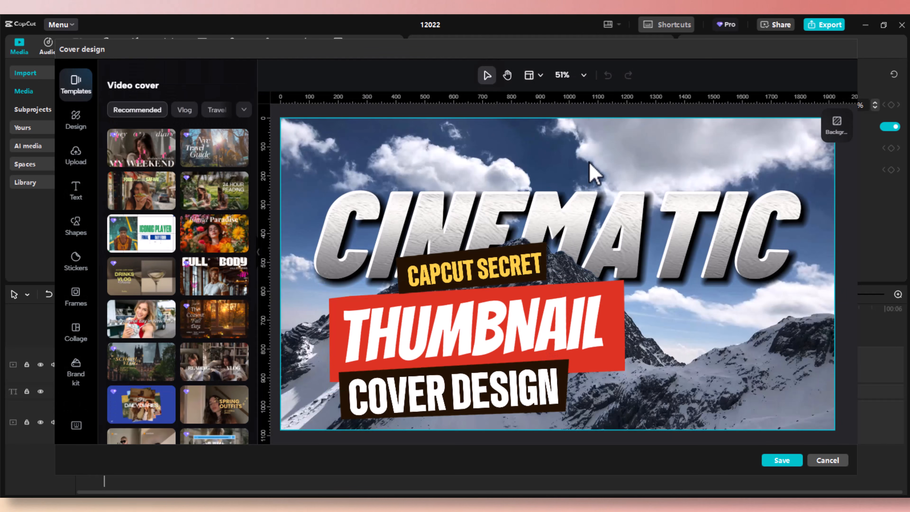
# Delete the mountain background and try the Island Paradise, 24 HOUR READING, Nyc Travel Guide and MY WEEKEND templates.
pyautogui.click(595, 174)
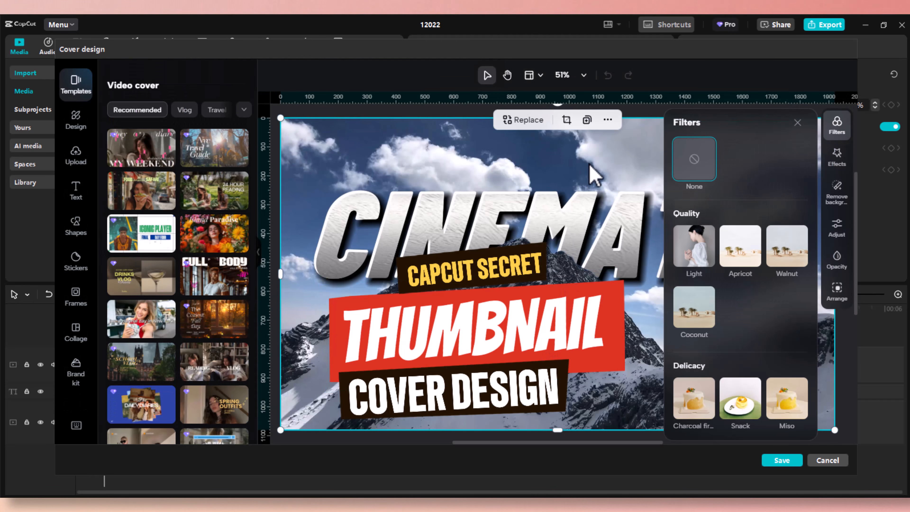
pyautogui.press('Delete')
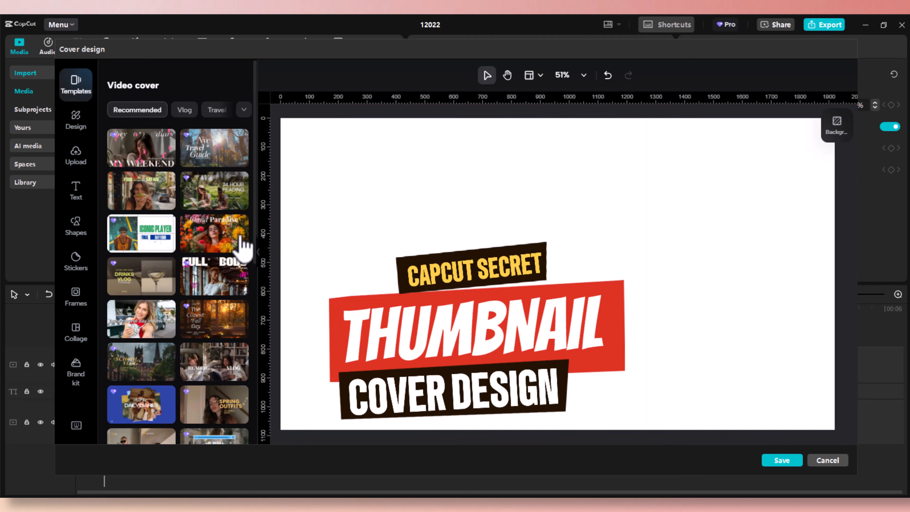
pyautogui.click(225, 247)
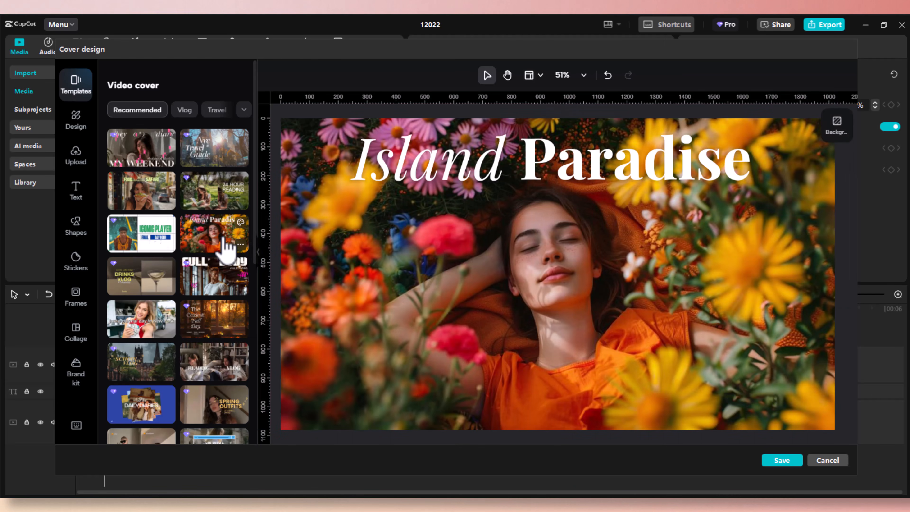
pyautogui.click(214, 195)
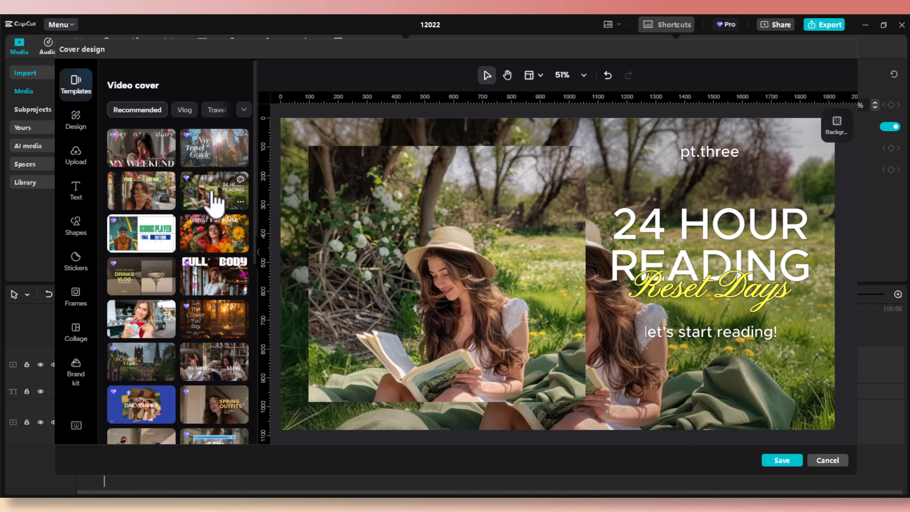
pyautogui.click(212, 169)
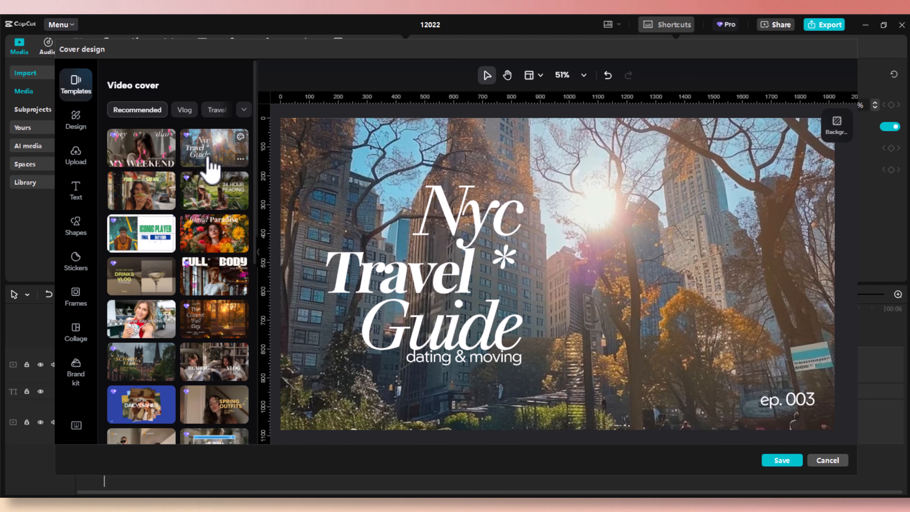
pyautogui.click(128, 166)
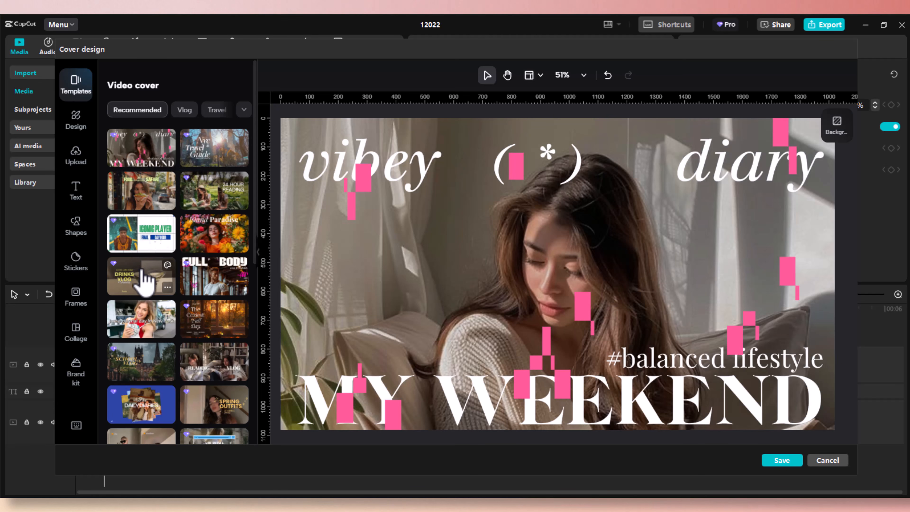
# Try the DRINKS VLOG, New York and Coziest Fall Day templates, then apply THE DEEP DIVE.
pyautogui.click(143, 273)
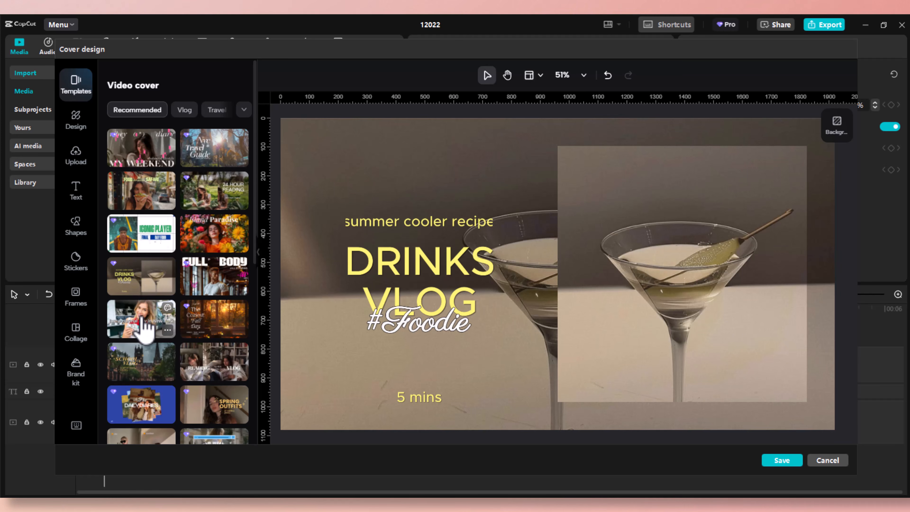
pyautogui.click(144, 319)
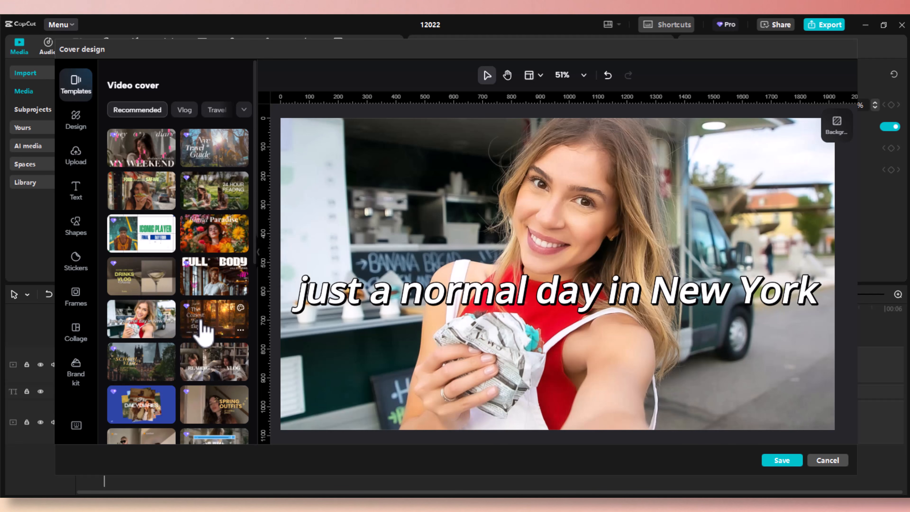
pyautogui.click(204, 330)
pyautogui.scroll(-3, 203, 326)
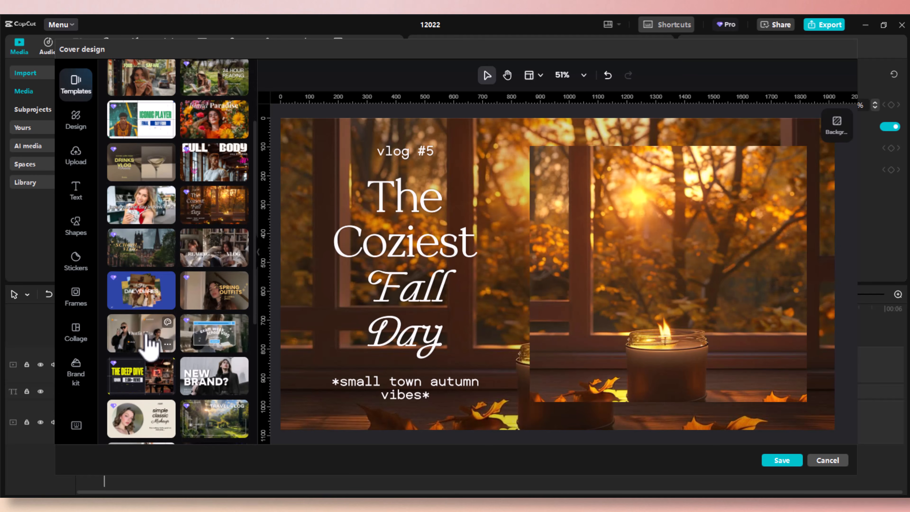
pyautogui.click(129, 344)
pyautogui.click(131, 378)
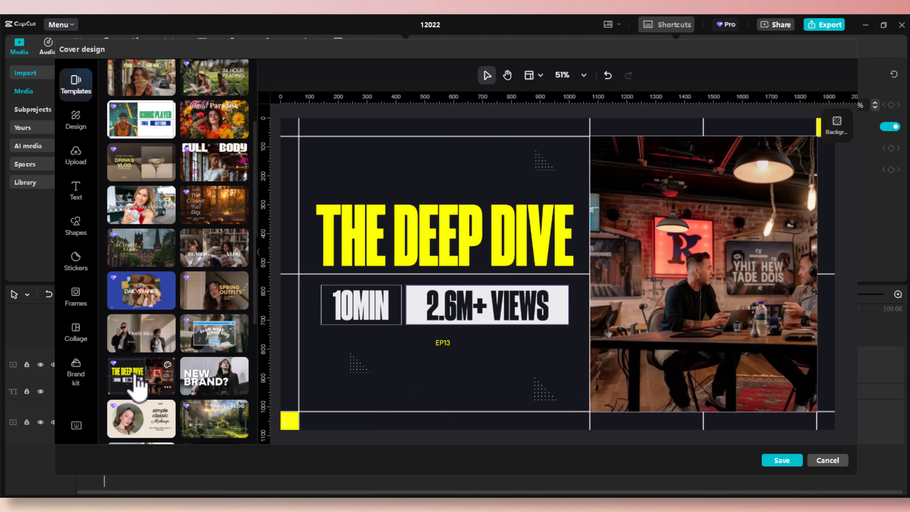
pyautogui.scroll(-2, 182, 368)
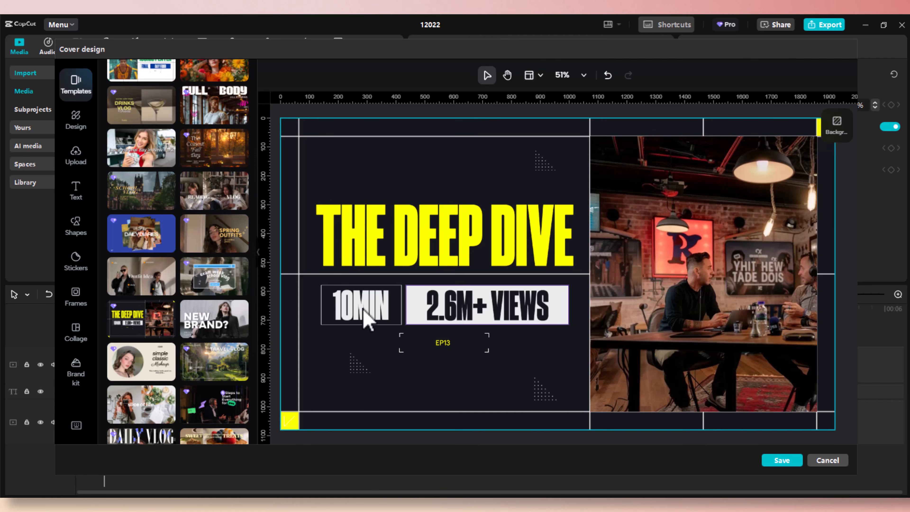
# Retype the title from THE DEEP DIVE to TVBOX.
pyautogui.doubleClick(411, 255)
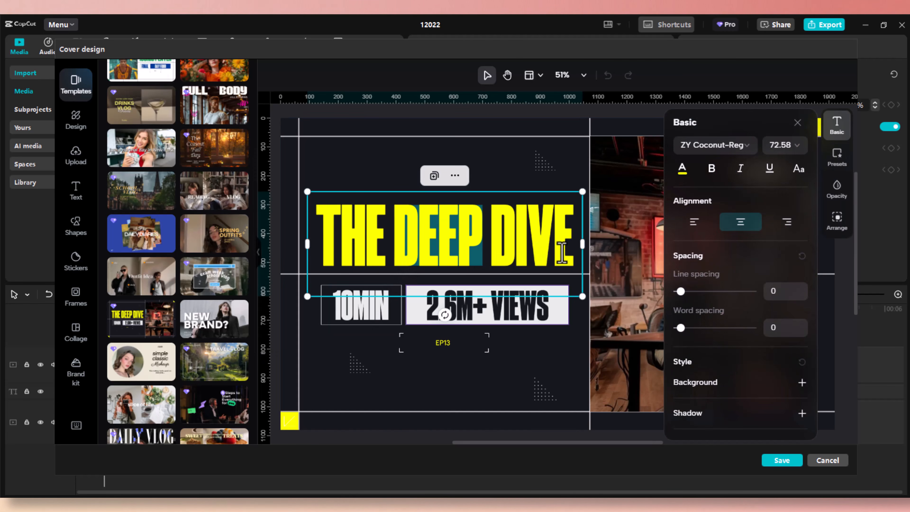
pyautogui.click(562, 253)
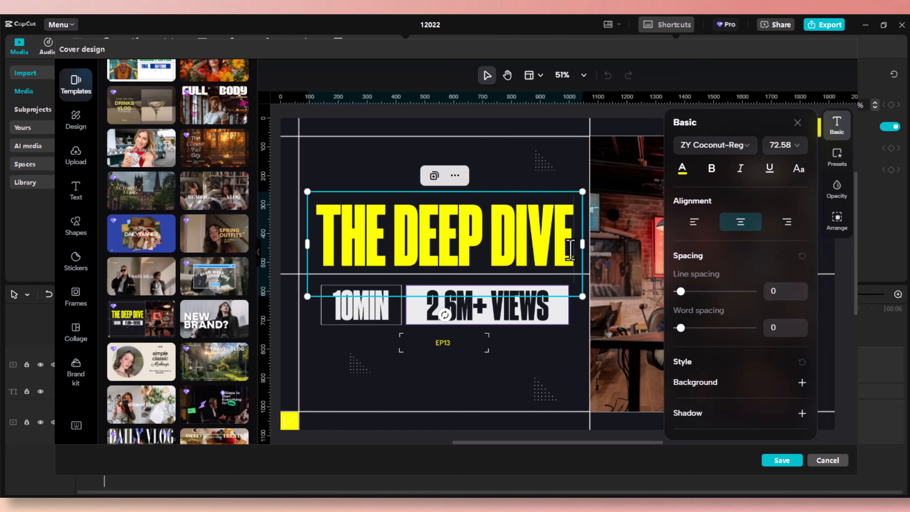
pyautogui.press('BackSpace')
pyautogui.press('BackSpace')
pyautogui.press('BackSpace')
pyautogui.press('BackSpace')
pyautogui.press('BackSpace')
pyautogui.press('BackSpace')
pyautogui.press('BackSpace')
pyautogui.press('BackSpace')
pyautogui.press('BackSpace')
pyautogui.press('BackSpace')
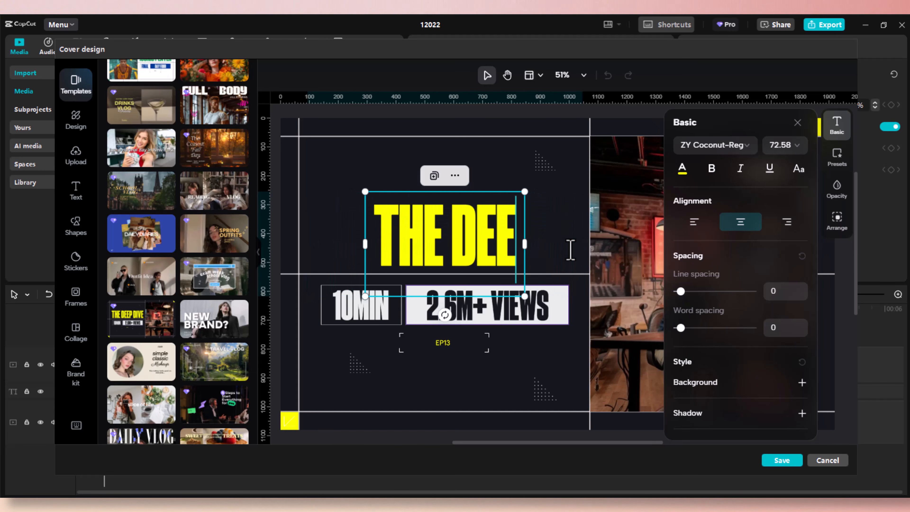
pyautogui.press('BackSpace')
pyautogui.press('BackSpace')
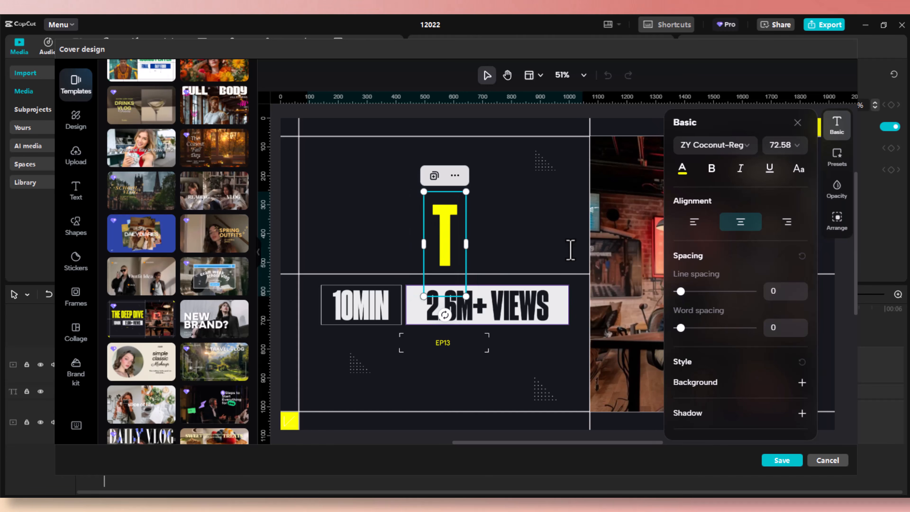
pyautogui.write('VBOX')
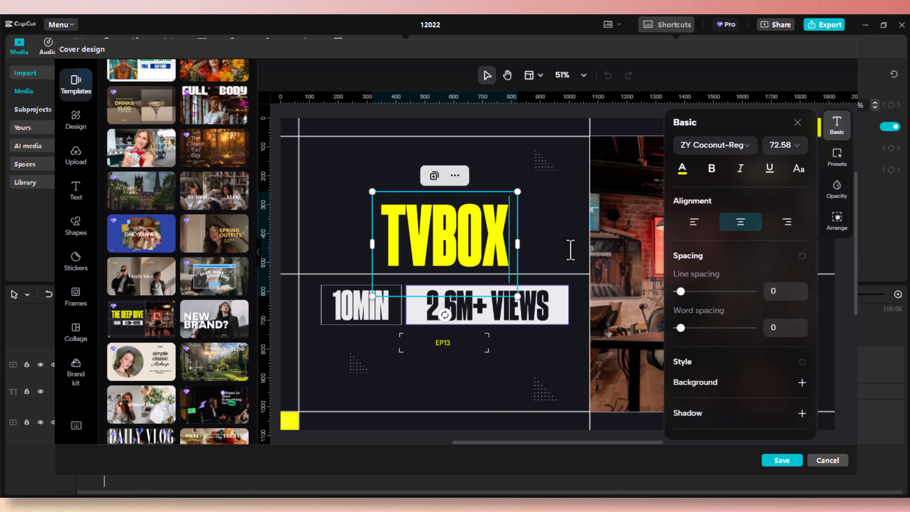
pyautogui.click(546, 360)
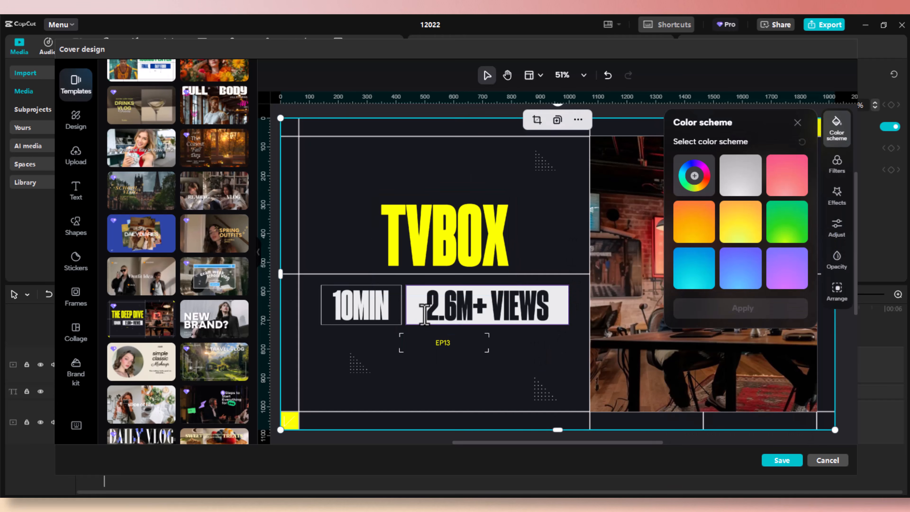
pyautogui.scroll(-6, 179, 305)
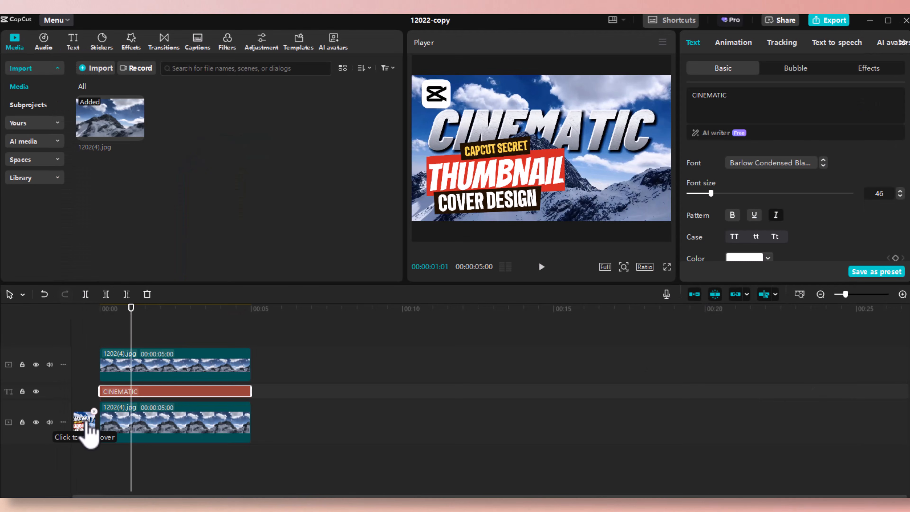
# Export the video with 'Add video cover at the beginning' ticked, then close the output folder.
pyautogui.click(826, 20)
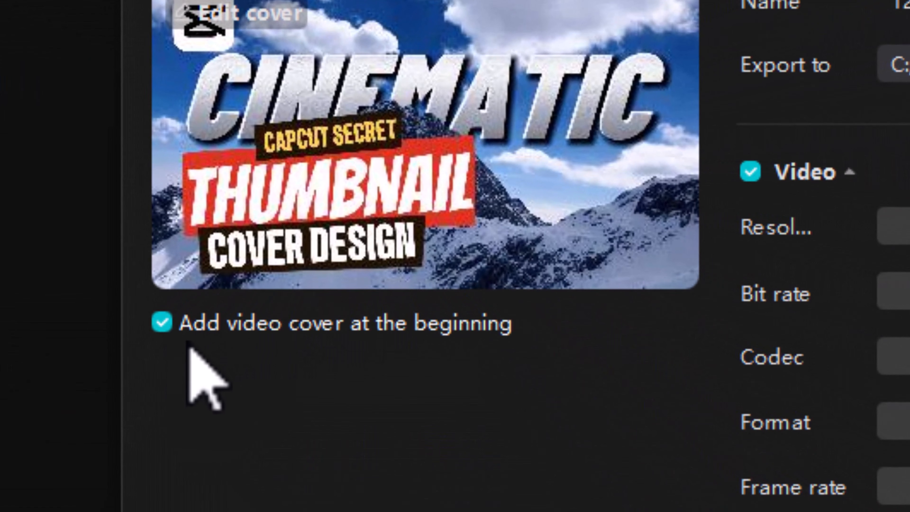
pyautogui.click(174, 331)
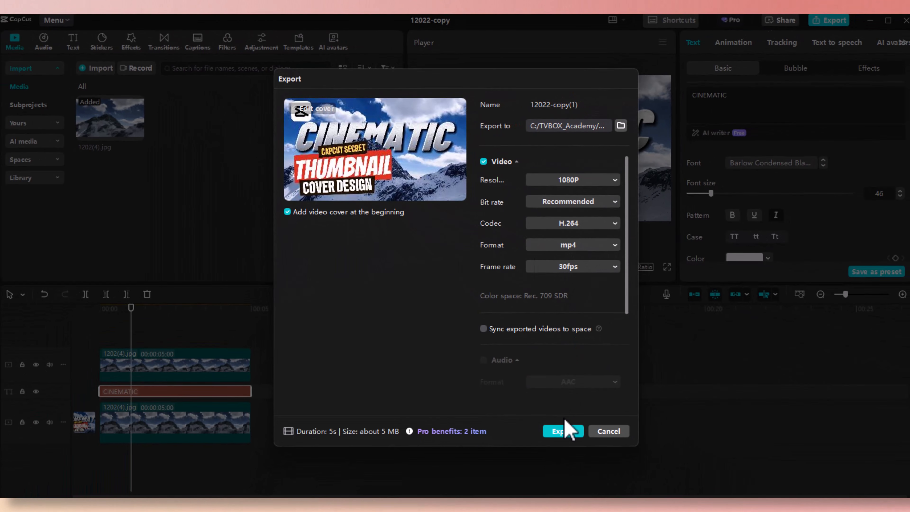
pyautogui.click(564, 432)
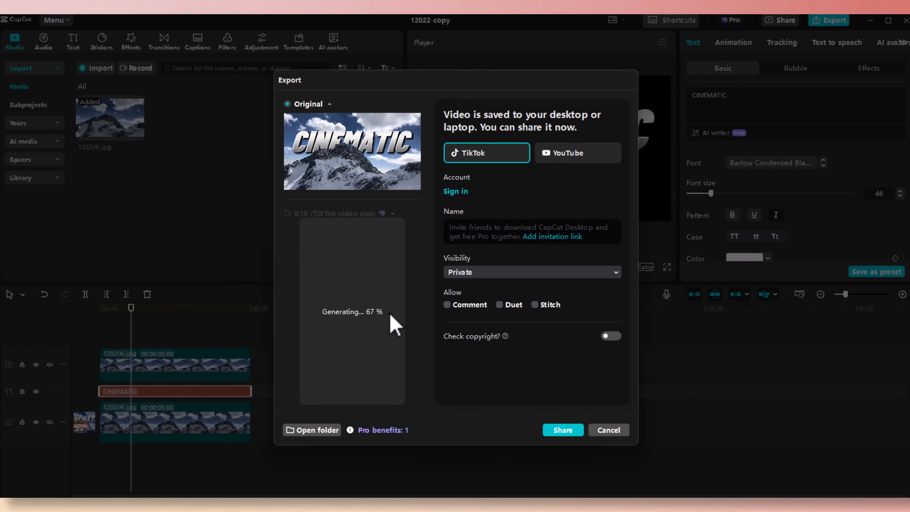
pyautogui.click(608, 429)
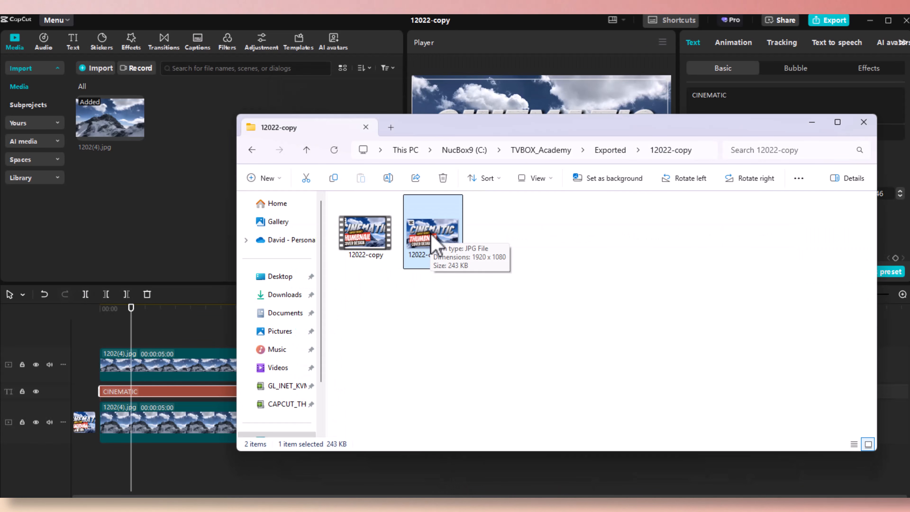
pyautogui.click(863, 122)
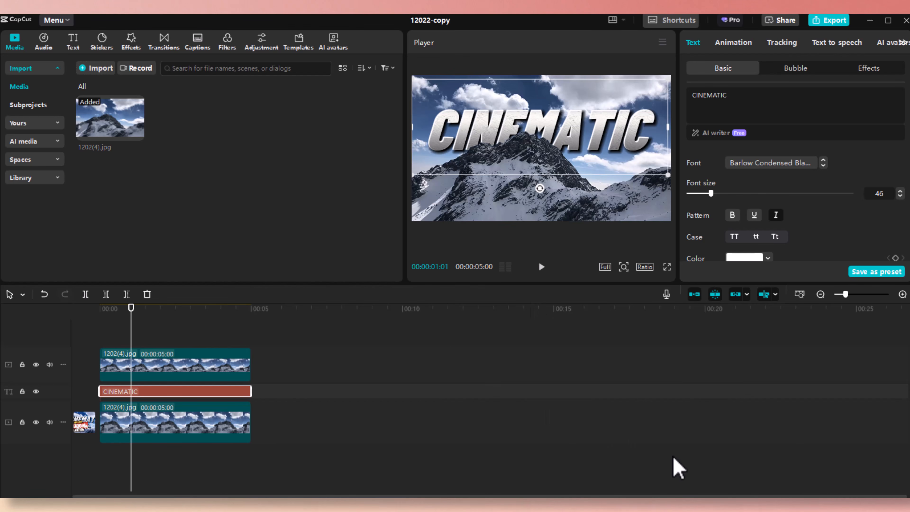